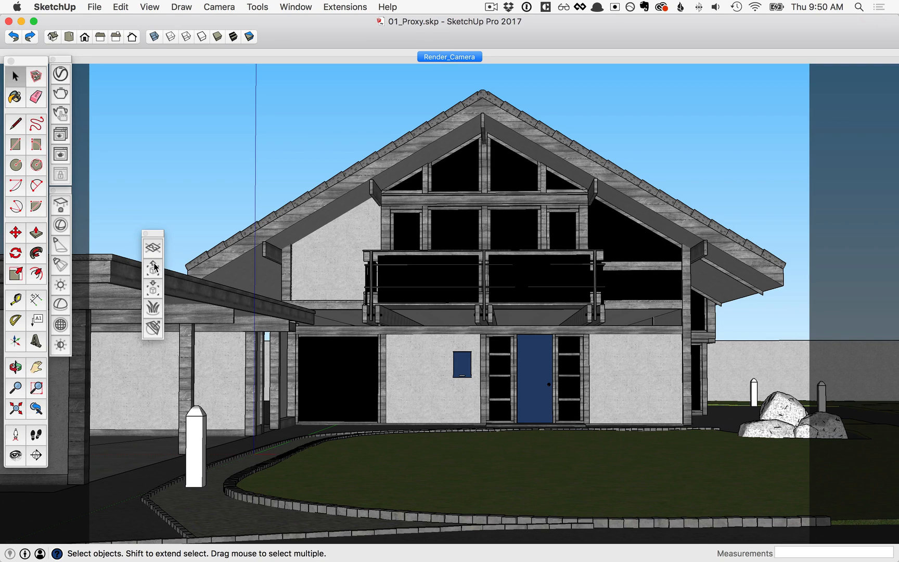
- Dock the floating V-Ray toolbar below the others and export the house walls to the Desktop as test.vrmesh, replacing the selection with the proxy
left_click_drag(156, 234, 63, 364)
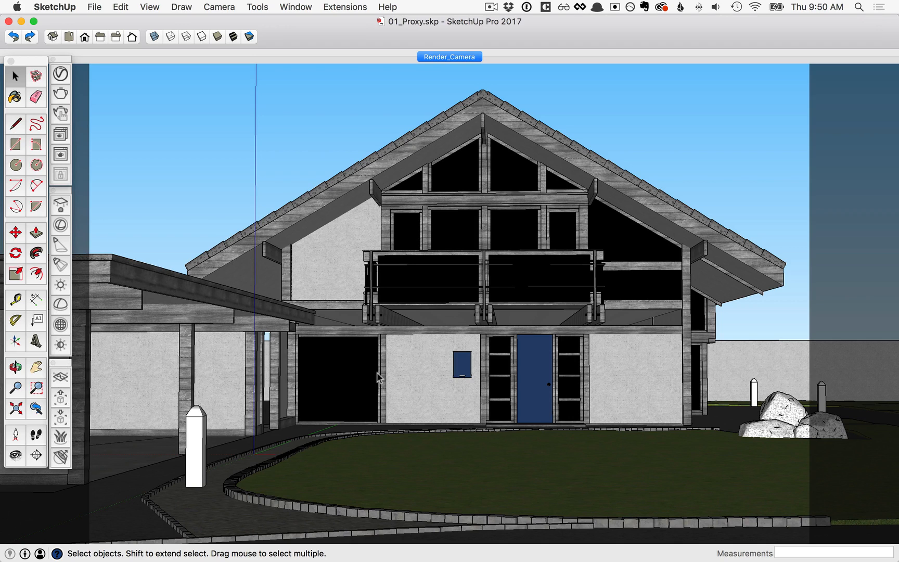
left_click(433, 374)
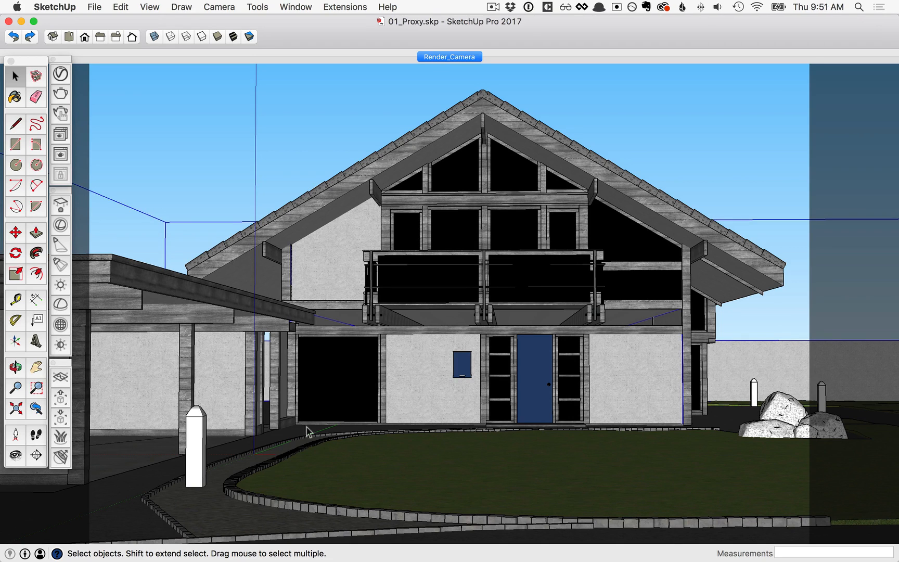
left_click(62, 399)
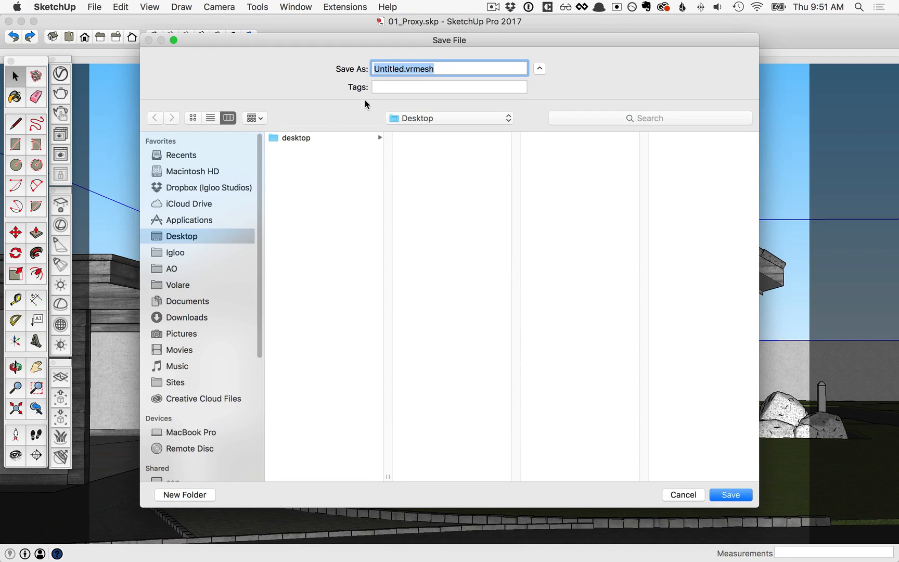
left_click_drag(405, 70, 368, 66)
type("test")
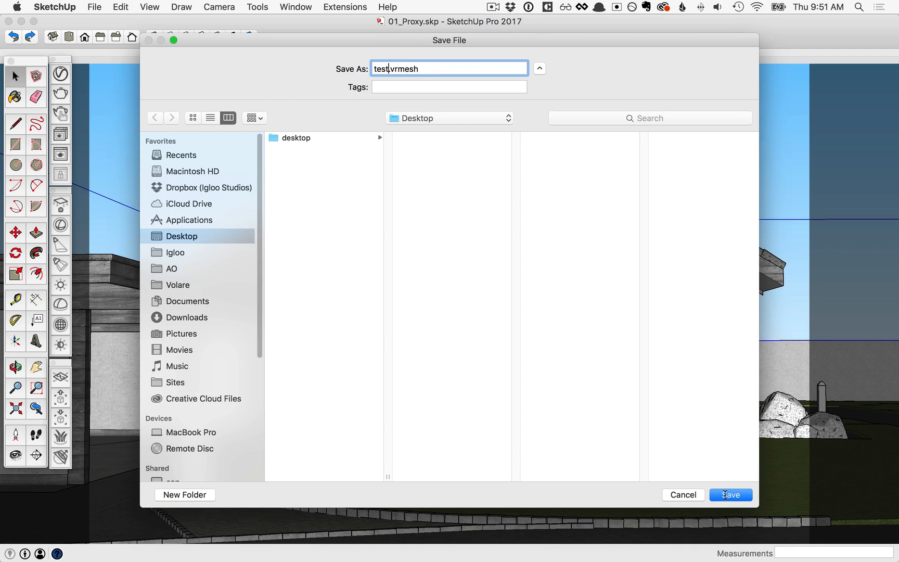
left_click(730, 494)
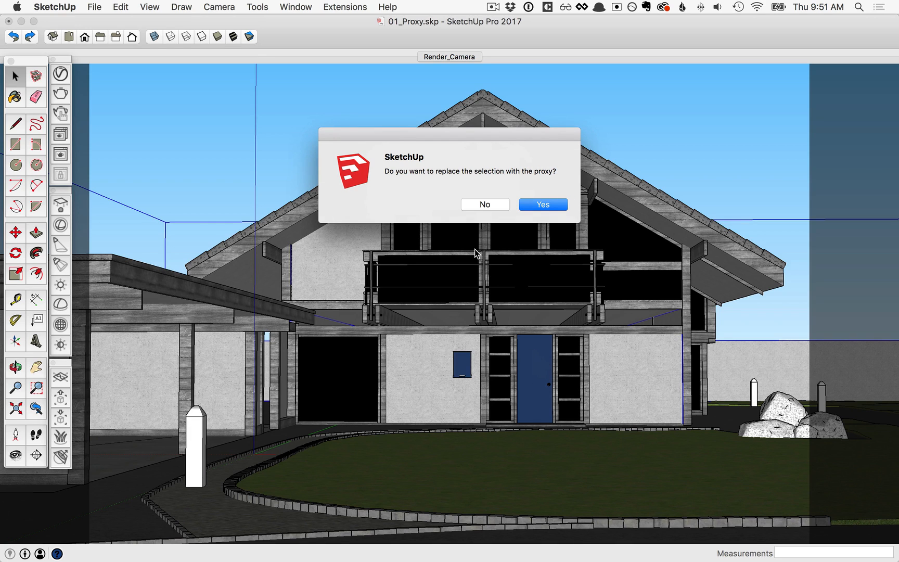
left_click(543, 205)
- Sample the material of the white ground-floor wall beside the front door with the Paint Bucket
key("b")
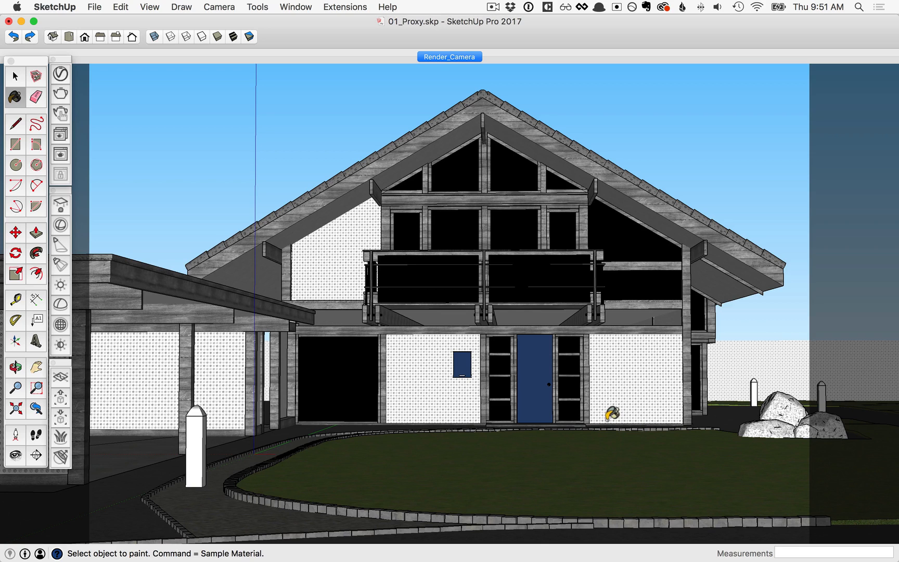
key("super")
left_click(606, 419, "super")
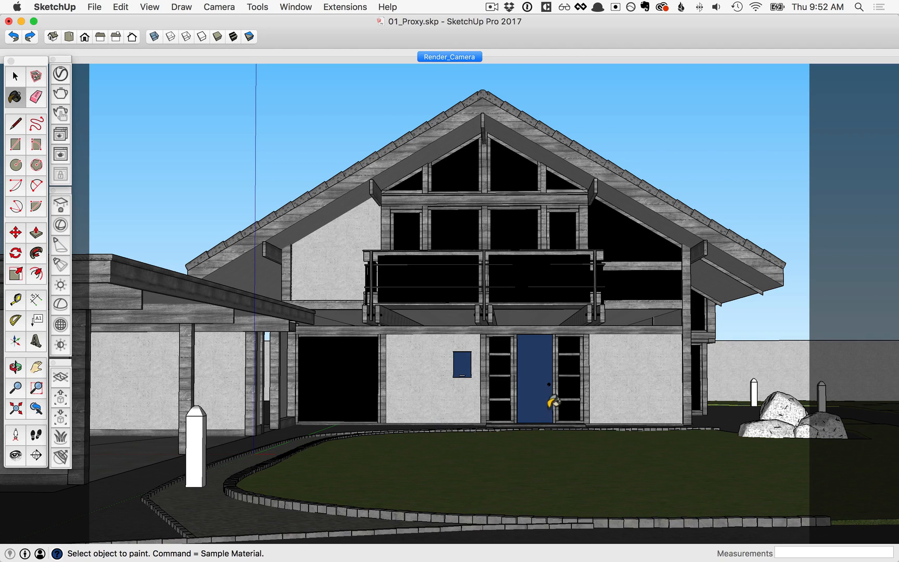
- Import the Tree.vrmesh proxy from the proxy folder inside Lesson_02_Revised's Assets, viewing the house from above
mouse_move(596, 341)
middle_mouse_down()
mouse_move(459, 370)
mouse_move(514, 458)
mouse_move(581, 352)
mouse_move(442, 427)
mouse_move(412, 403)
middle_mouse_up()
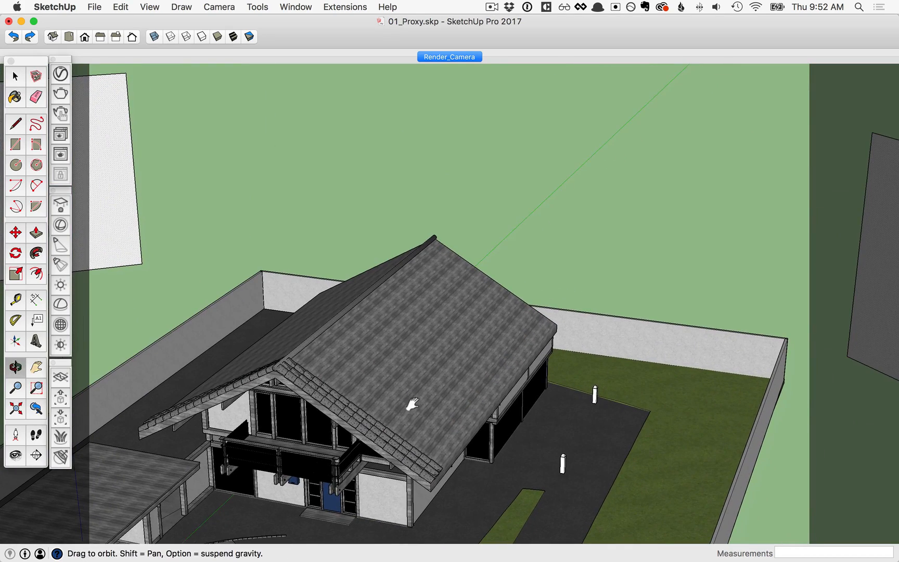
left_click(61, 418)
left_click(518, 131)
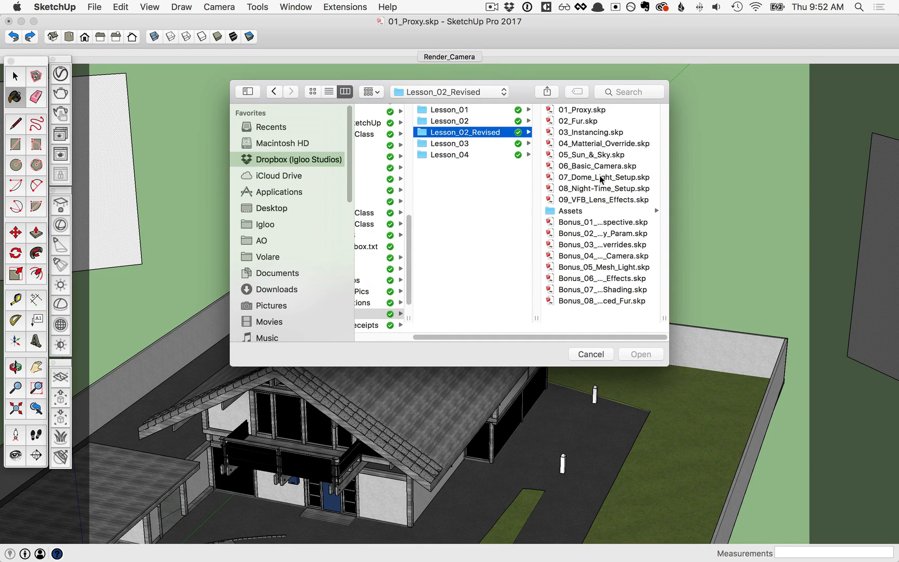
left_click(599, 210)
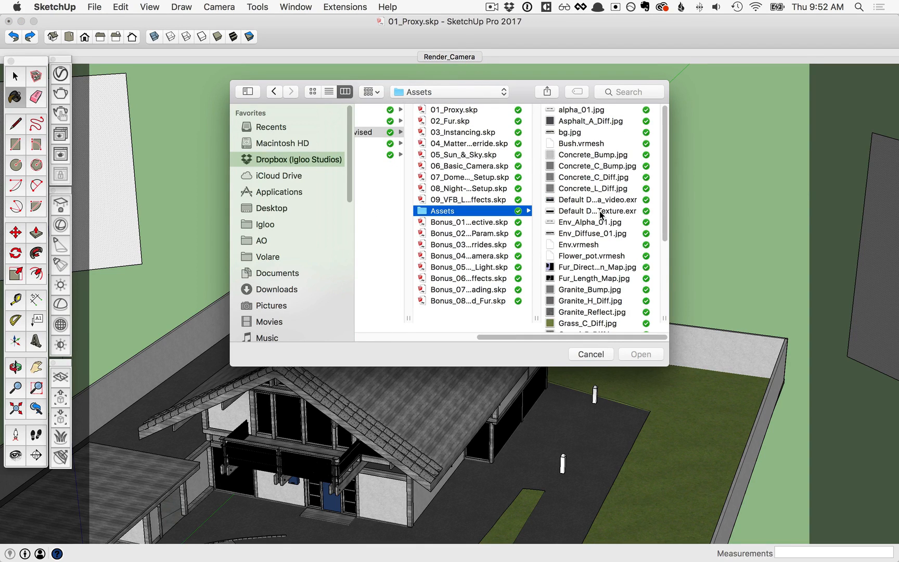
scroll(599, 213, "down", 5)
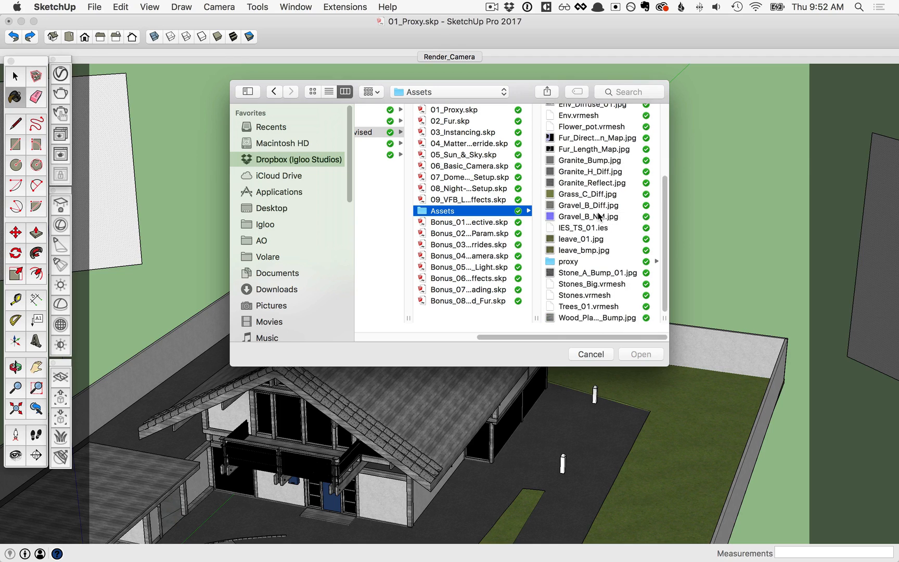
left_click(582, 262)
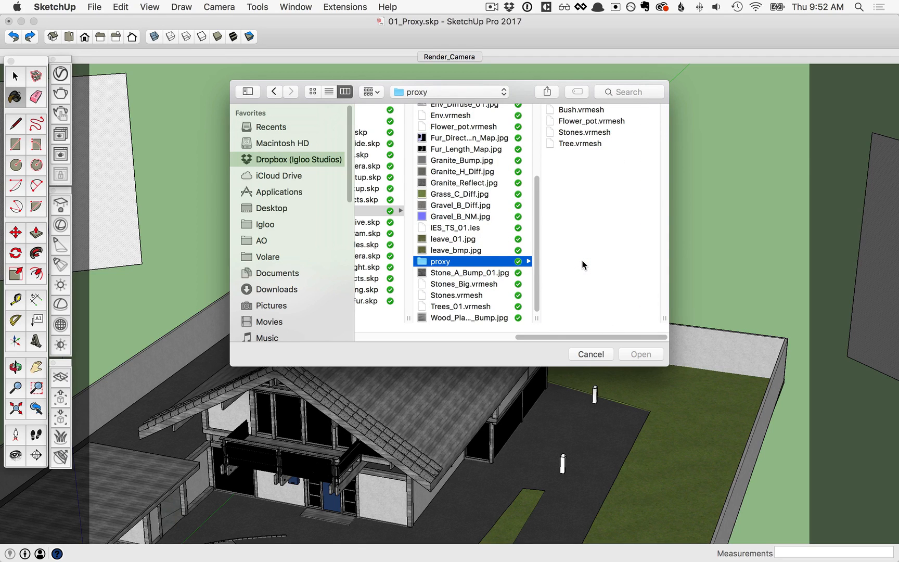
left_click(567, 144)
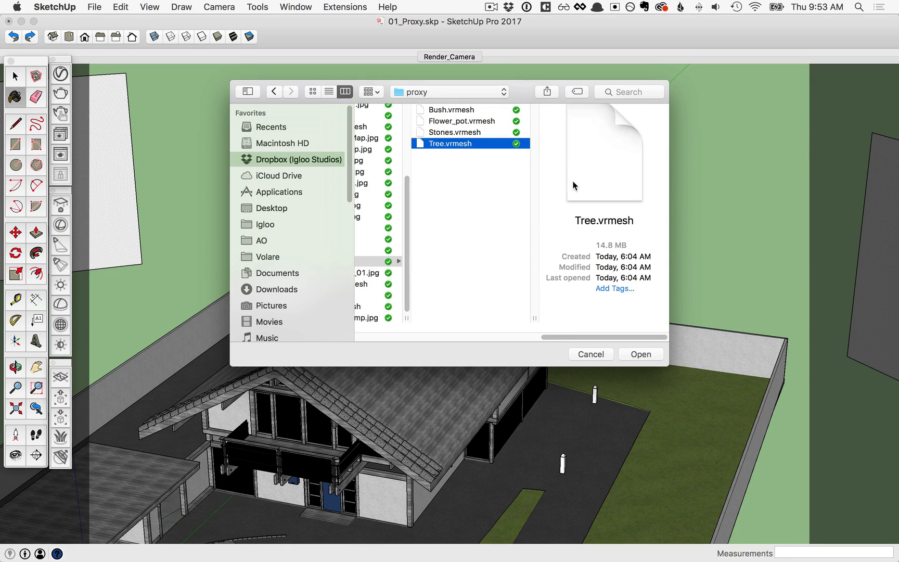
left_click(637, 355)
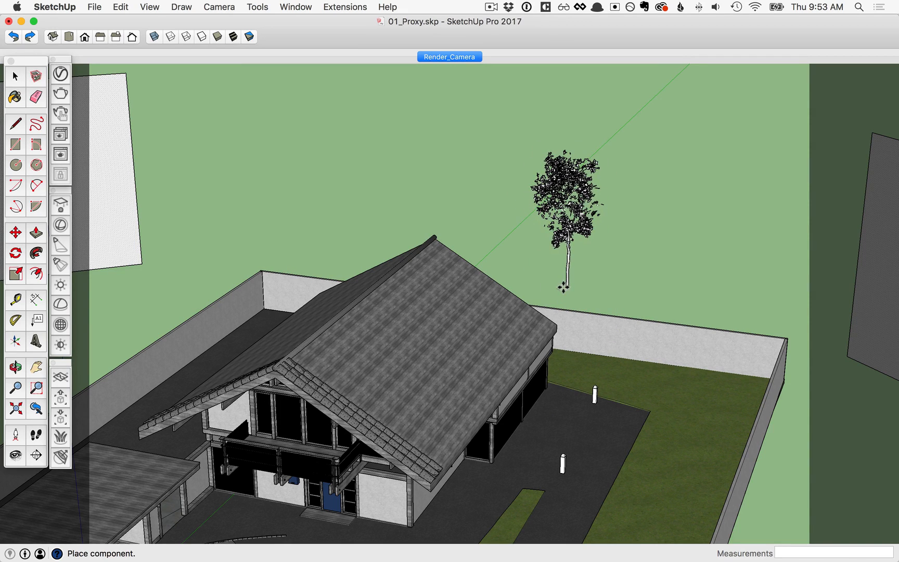
- Place seven tree proxies: three around the rear wall corner behind the house and four beyond the wall behind the lawn
left_click(316, 252)
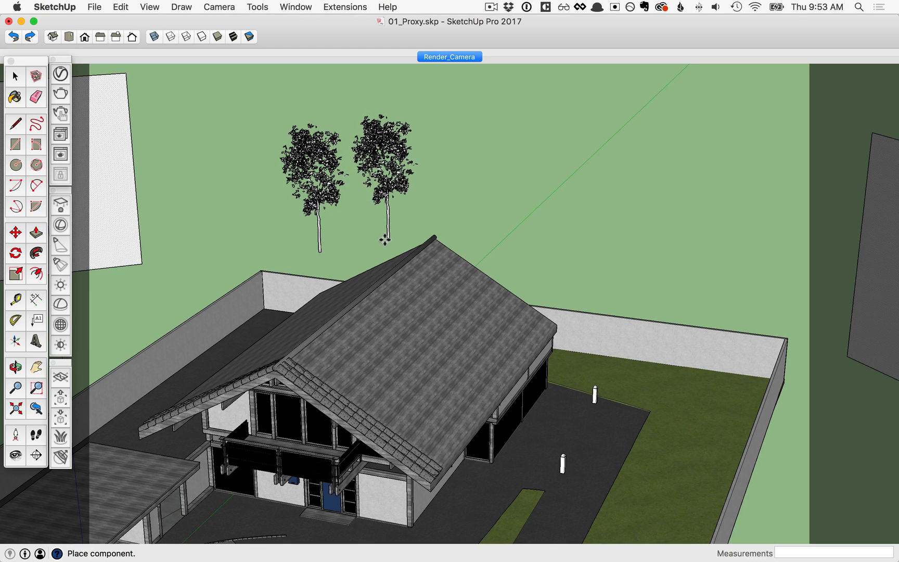
left_click(385, 240)
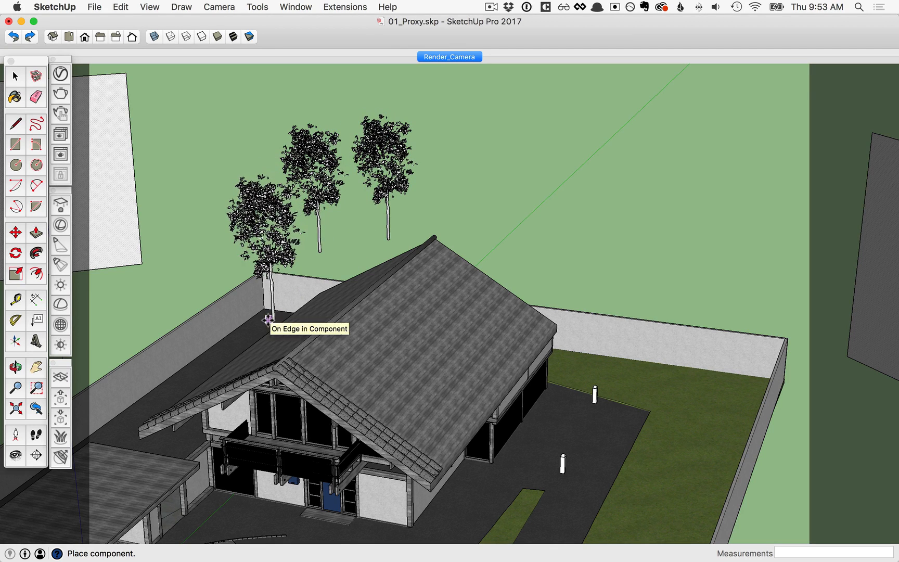
left_click(269, 319)
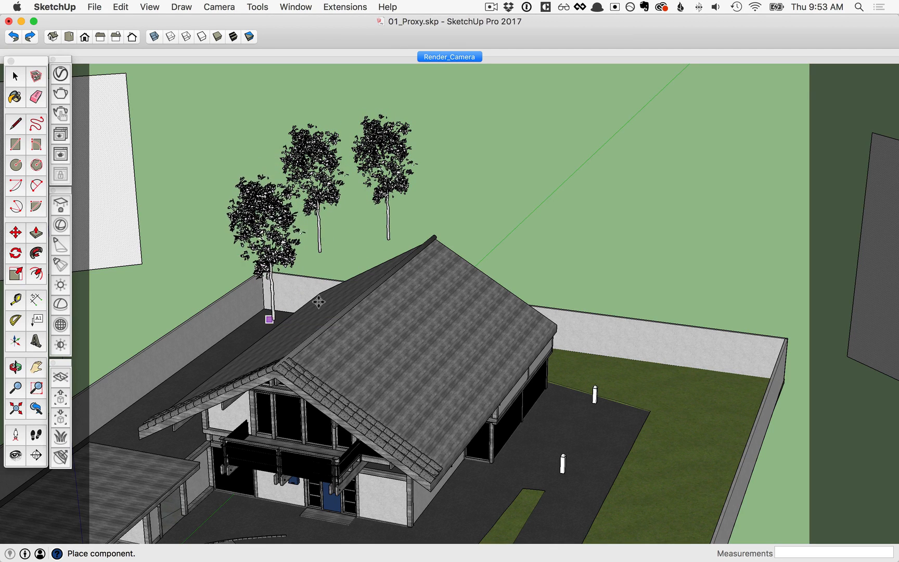
left_click(565, 274)
left_click(652, 295)
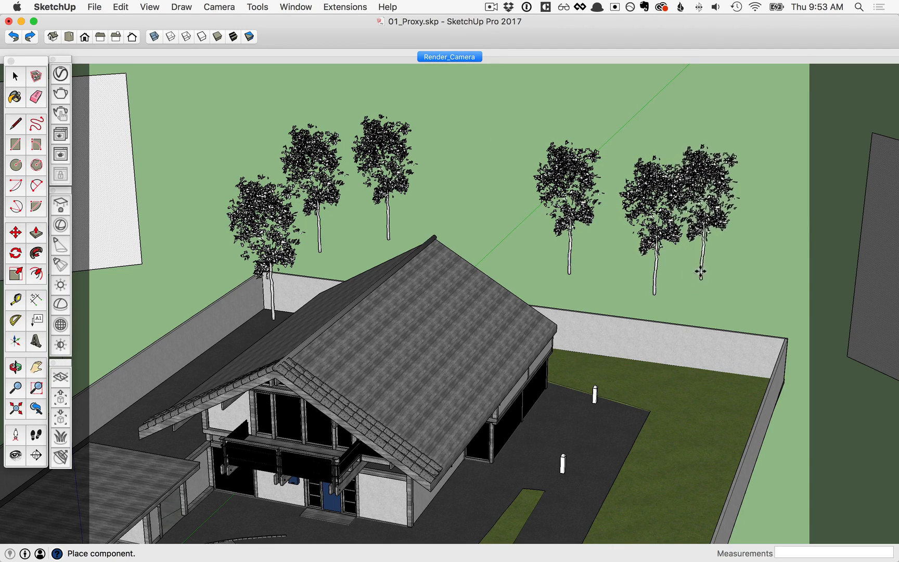
left_click(713, 268)
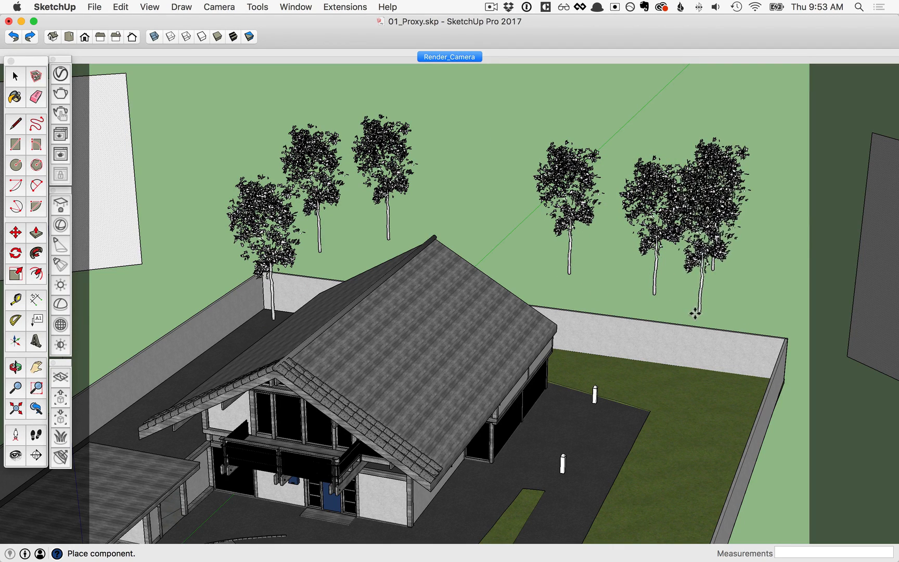
left_click(695, 312)
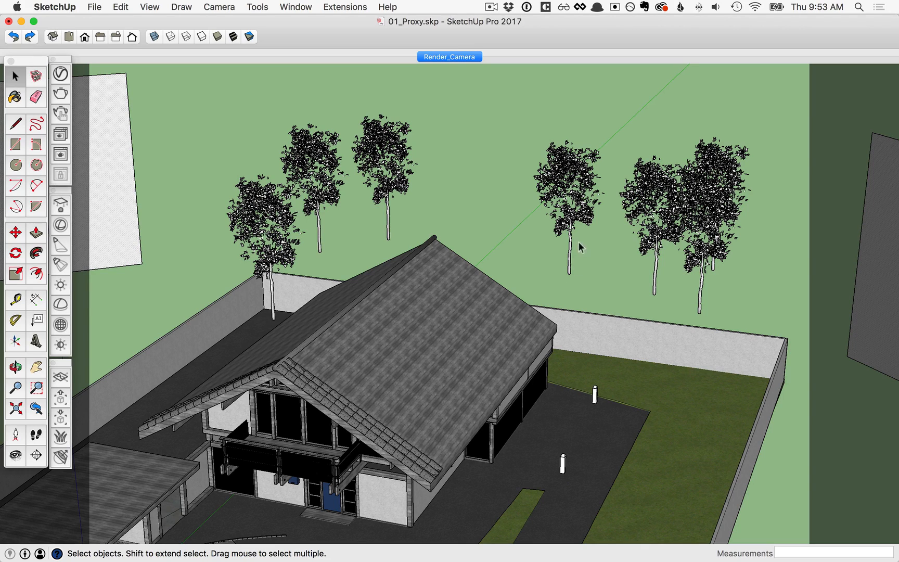
- Move the single tree behind the house's rear gable about 4.6 m toward the house and rotate it about -105 degrees
left_click(567, 249)
key("m")
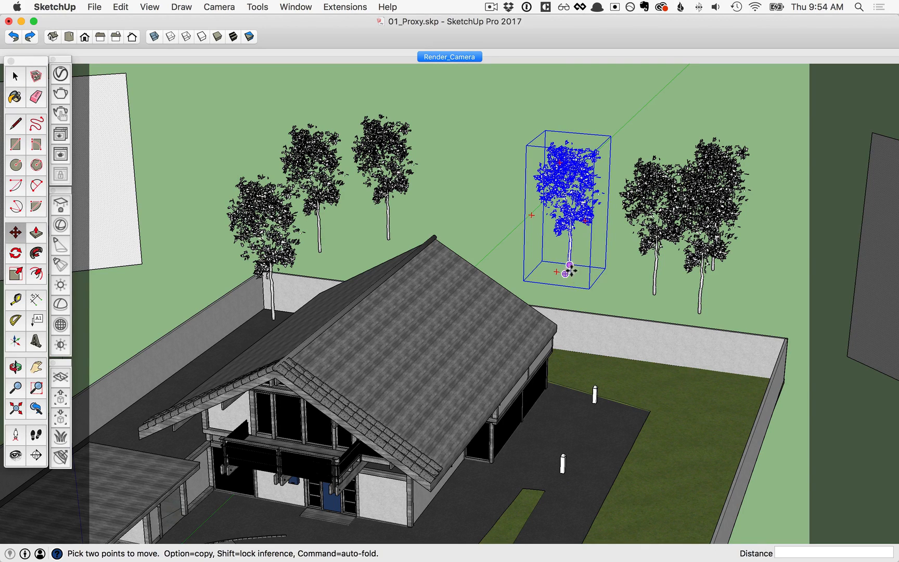
left_click_drag(567, 274, 548, 281)
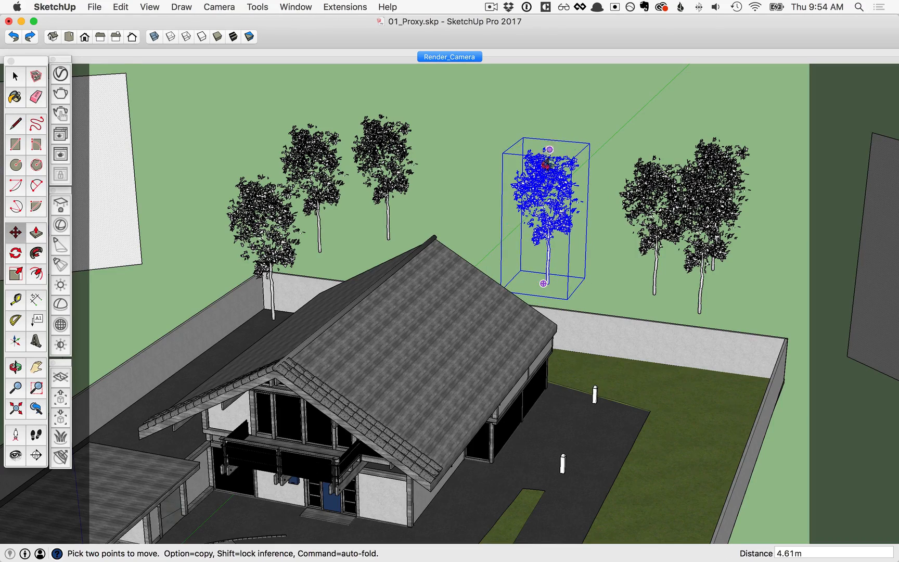
middle_click_drag(546, 156, 582, 106)
left_click(560, 103)
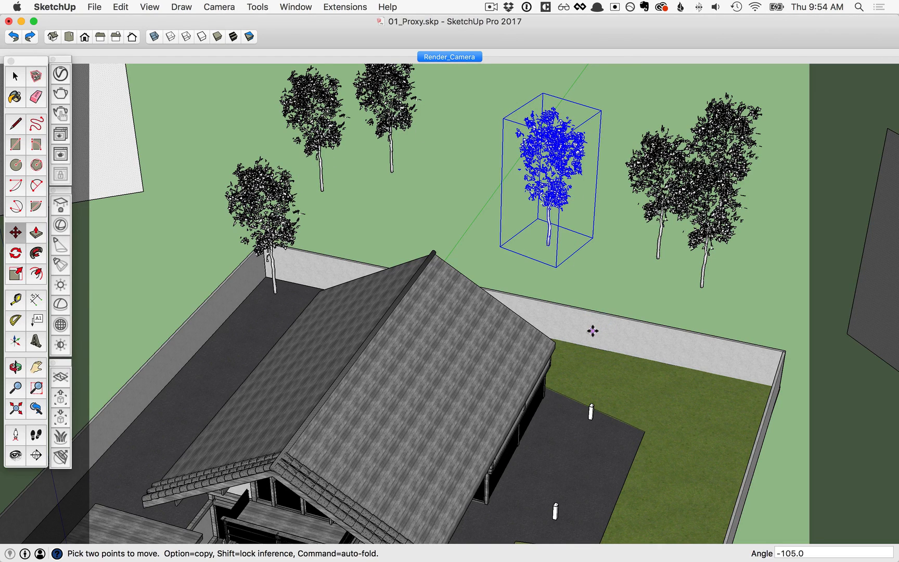
- Scale up the rotated tree uniformly from a top corner of its bounding box
key("s")
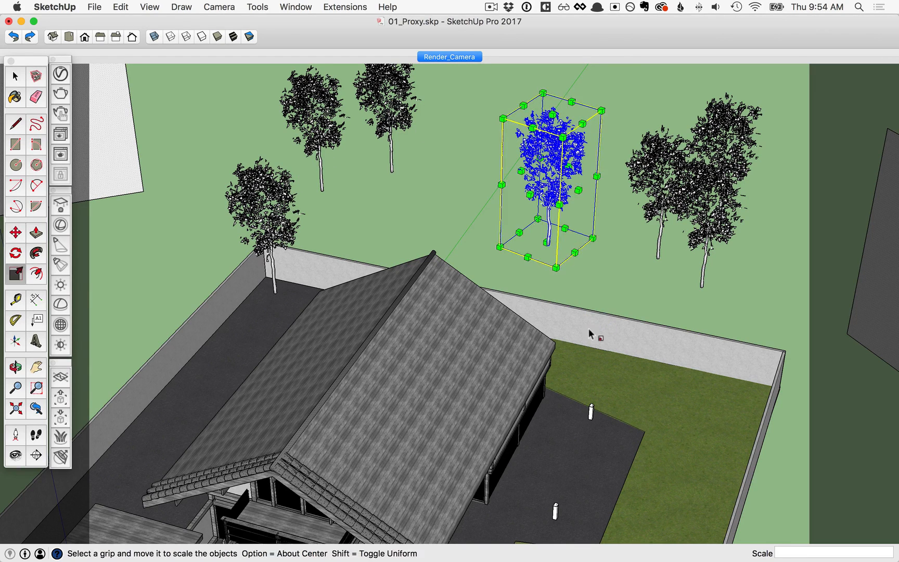
left_click_drag(563, 137, 578, 110)
key("space")
- Scale down the nearest tree of the group behind the lawn uniformly and move it about 3.7 m toward the house
left_click(705, 203)
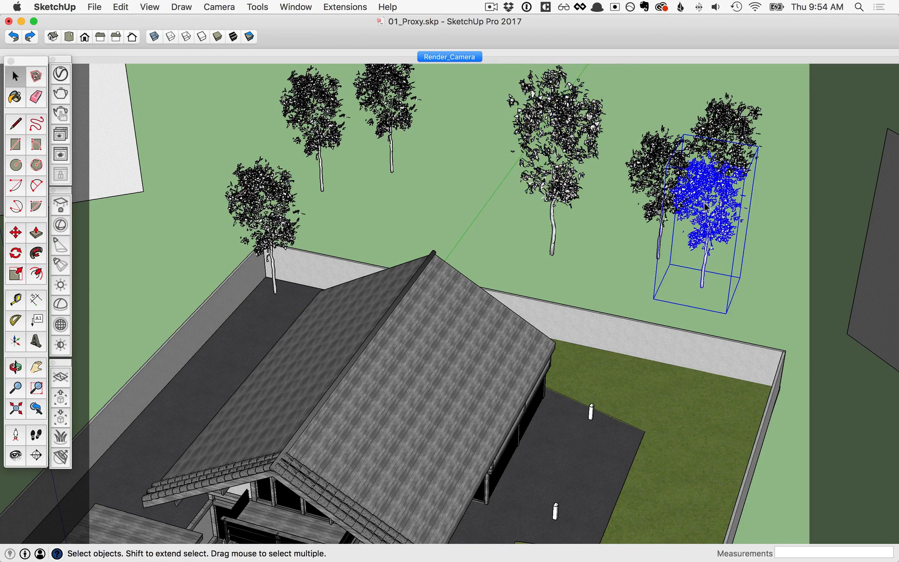
key("s")
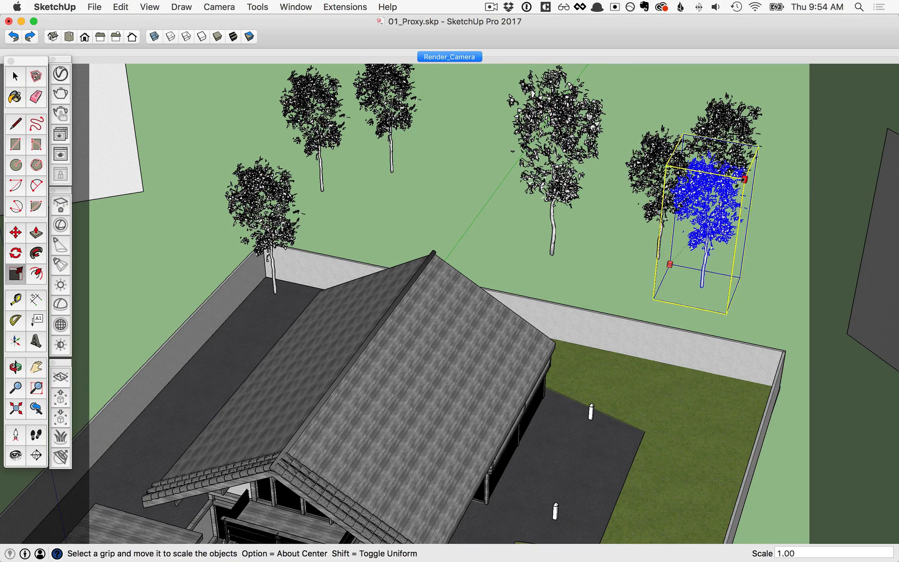
left_click_drag(745, 179, 732, 192)
key("m")
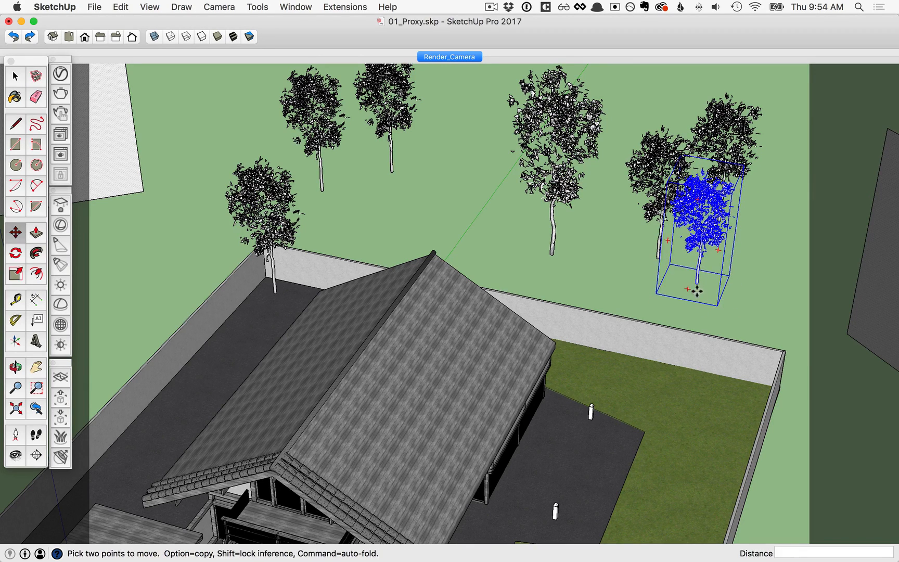
left_click_drag(693, 287, 667, 296)
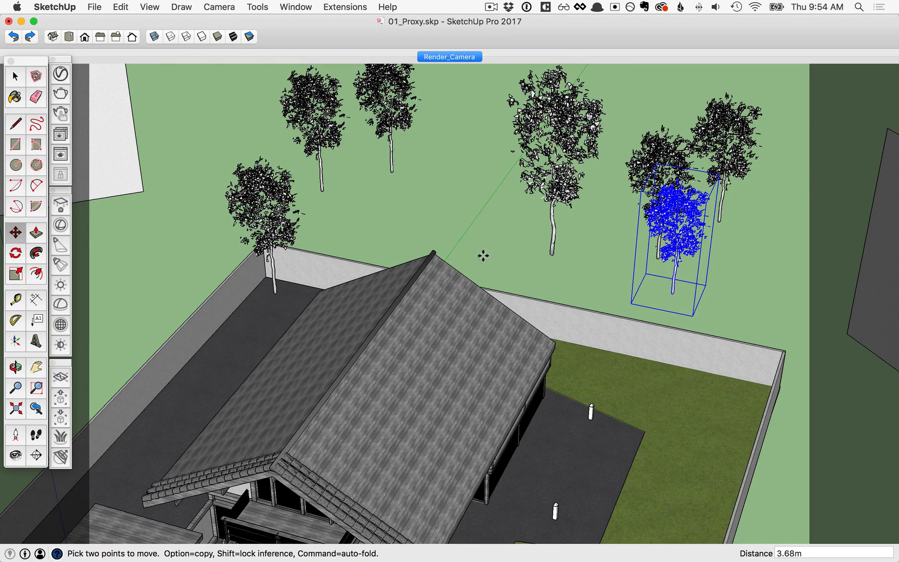
key("space")
- Scale the middle tree of the three near the rear wall corner uniformly by 1.19
left_click(316, 137)
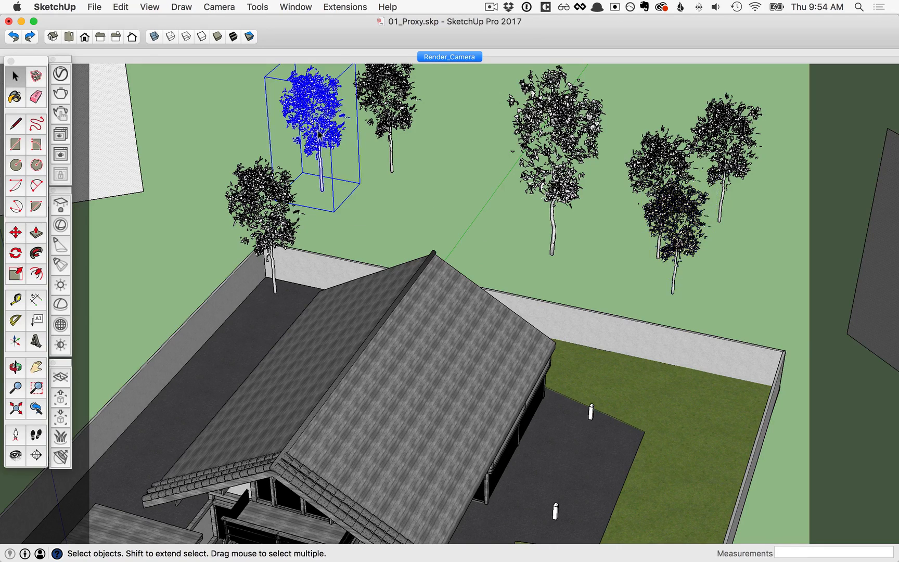
scroll(328, 143, "down", 2)
middle_click_drag(329, 143, 336, 166, "shift")
key("s")
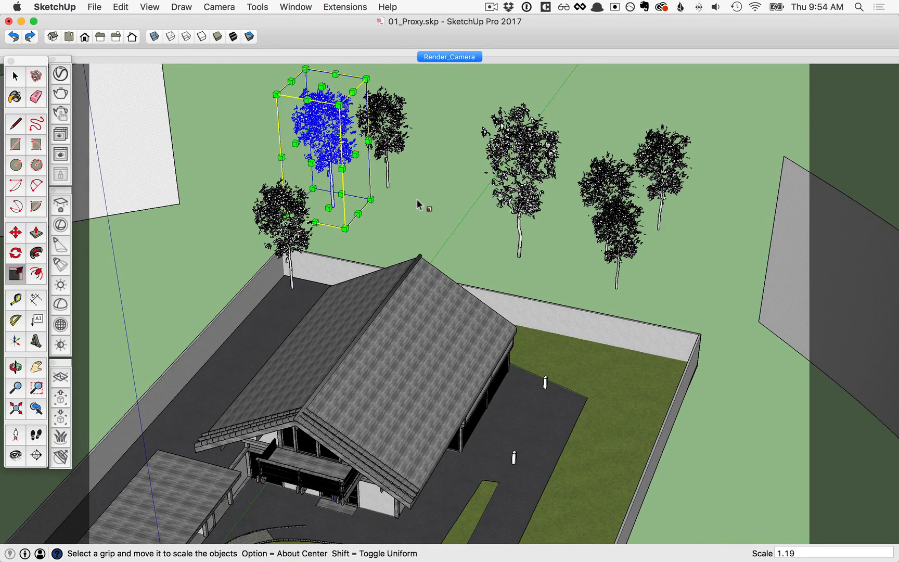
- Import the Bush.vrmesh proxy and place four bushes across the far end of the lawn beside the rear wall
left_click(63, 418)
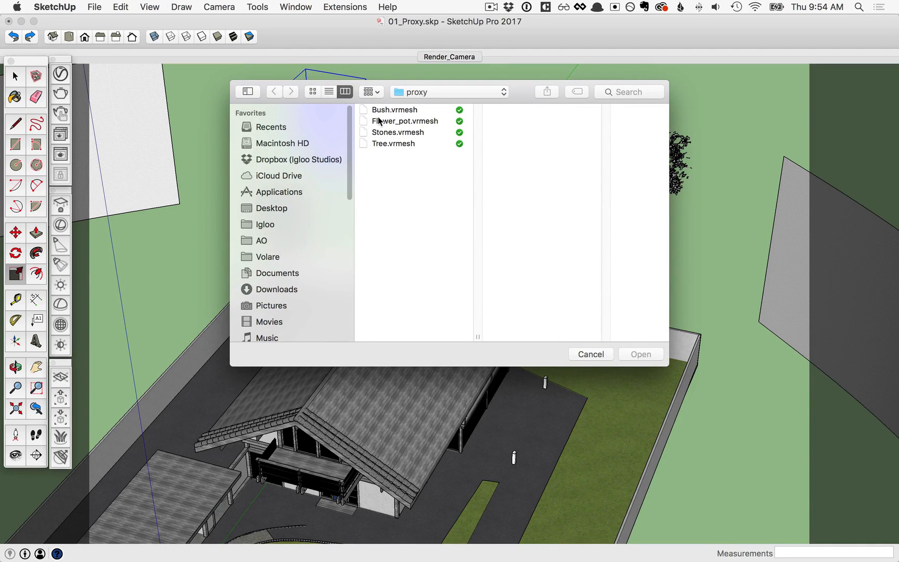
left_click(383, 111)
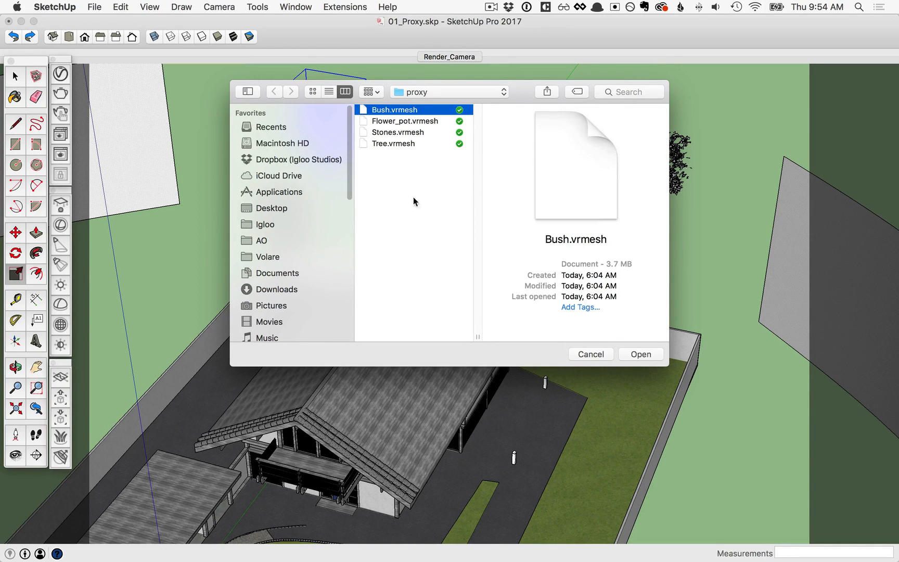
left_click(648, 355)
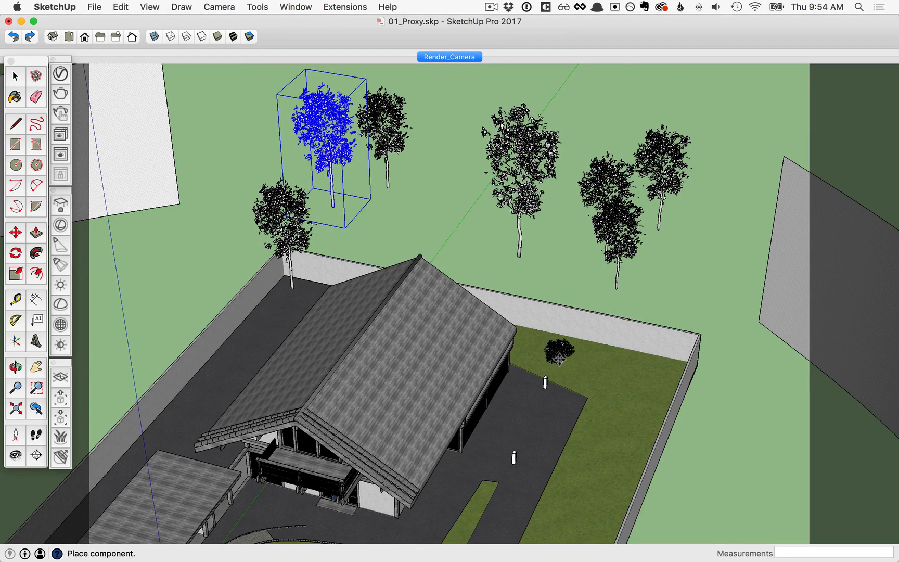
left_click(558, 358)
left_click(590, 377)
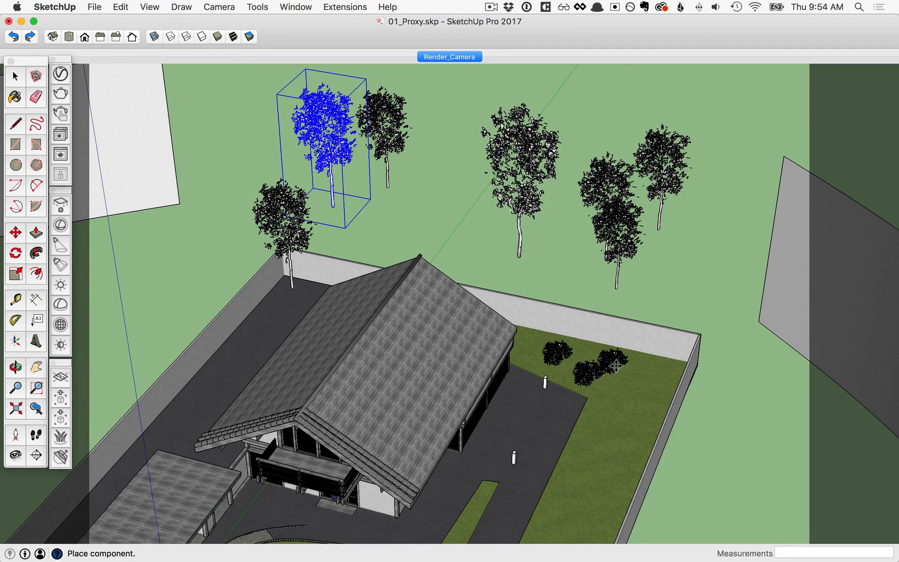
left_click(618, 363)
left_click(659, 381)
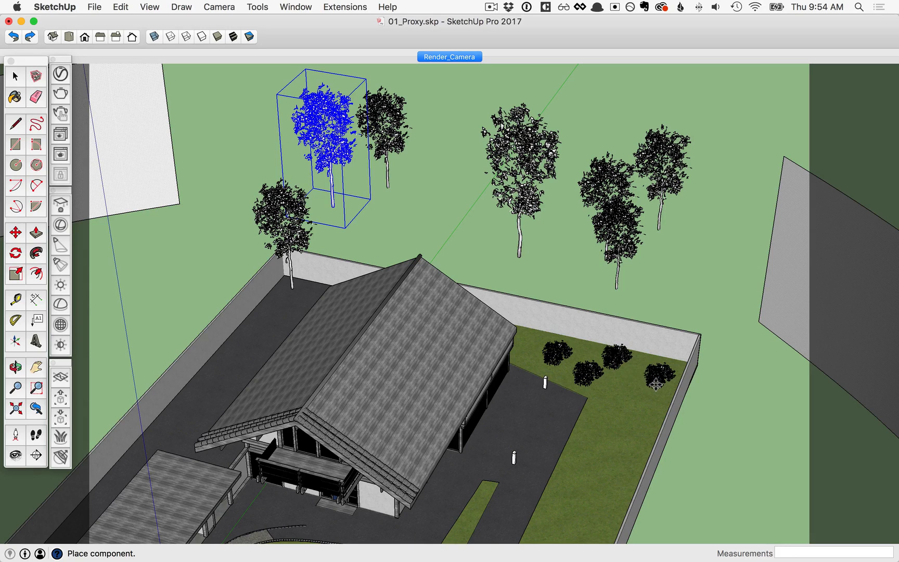
- Place three more bushes among the existing ones at the far end of the lawn beside the rear wall
left_click(622, 397)
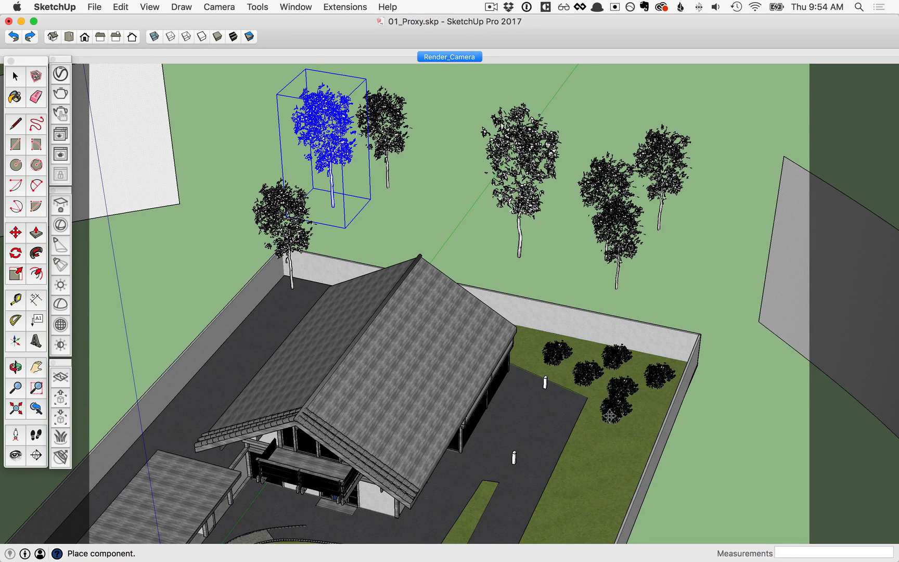
left_click(581, 360)
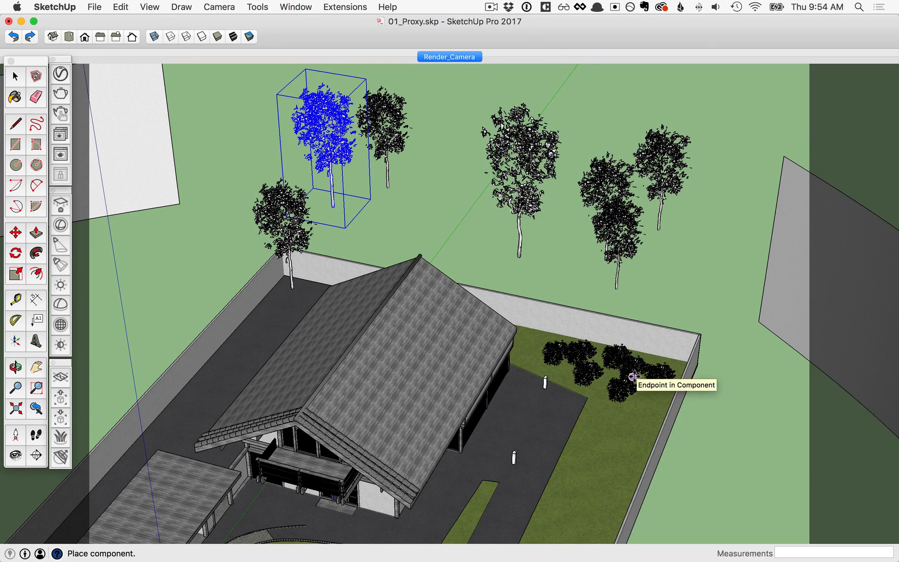
key("space")
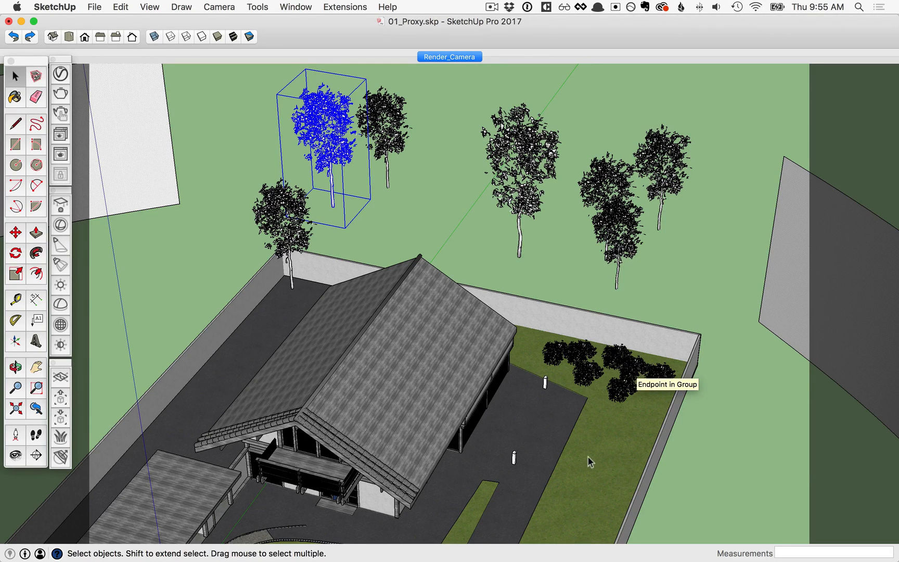
- Import the Flower_pot.vrmesh proxy and place one flower pot on each side of the house's front door
middle_click_drag(584, 423, 477, 401)
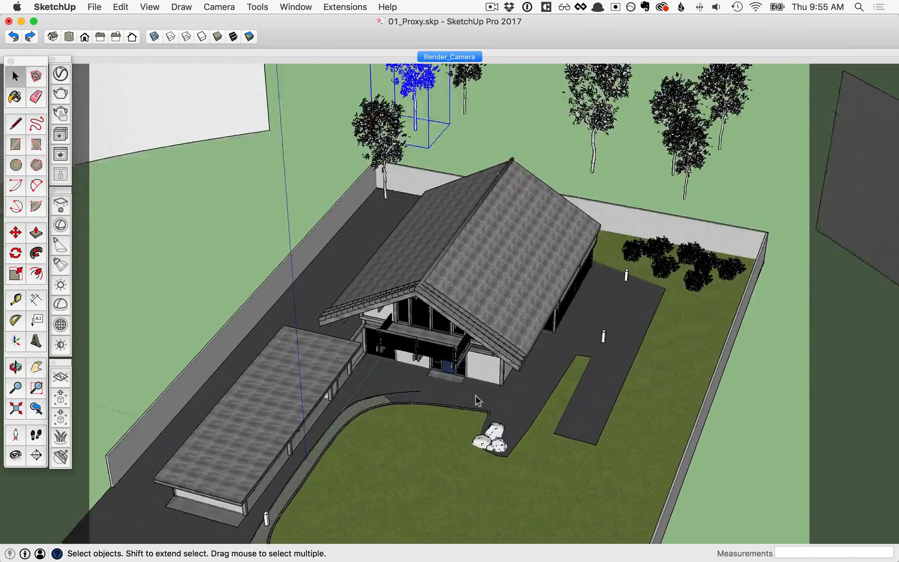
scroll(478, 401, "up", 3)
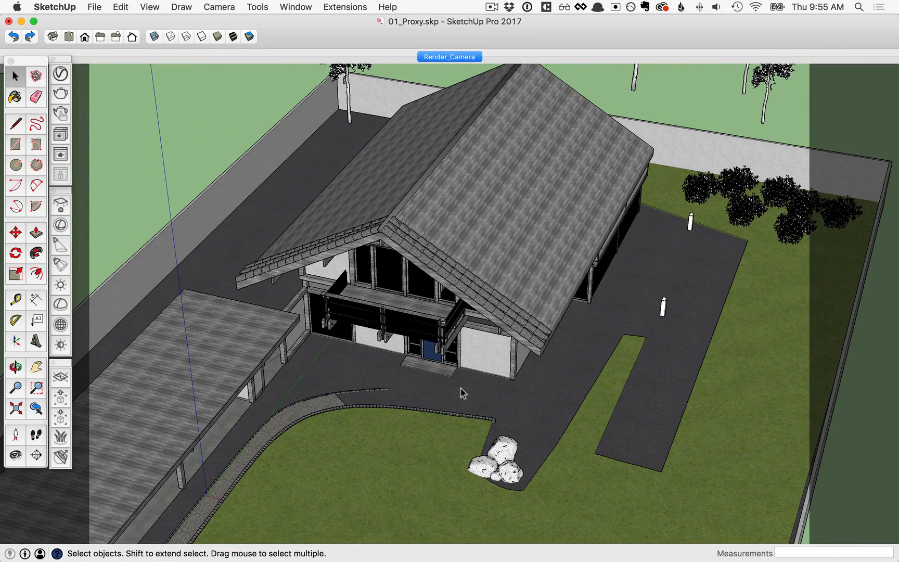
left_click(61, 417)
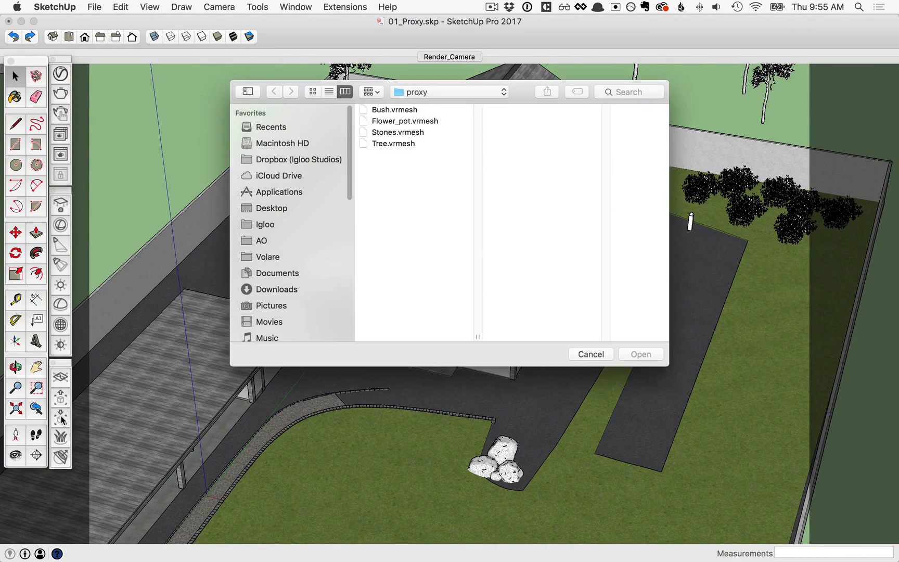
left_click(403, 120)
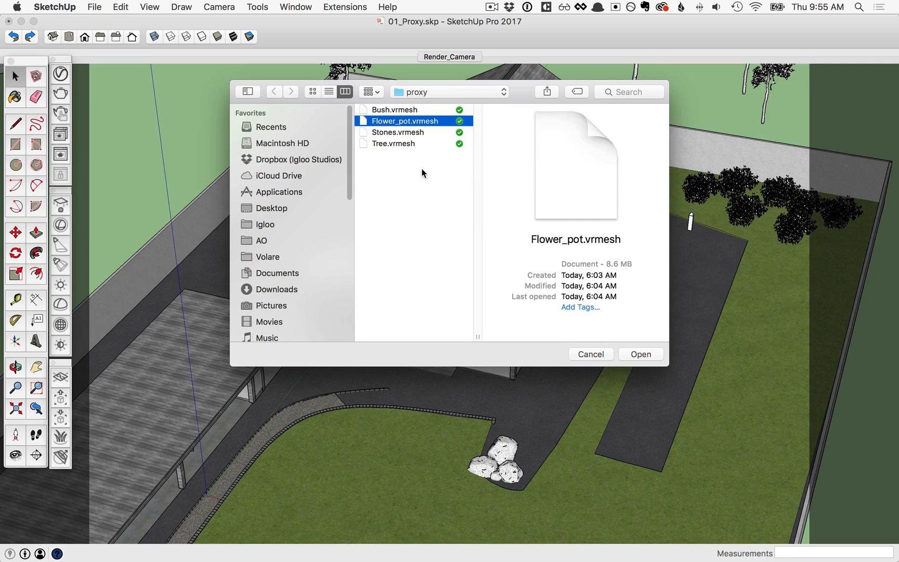
left_click(639, 357)
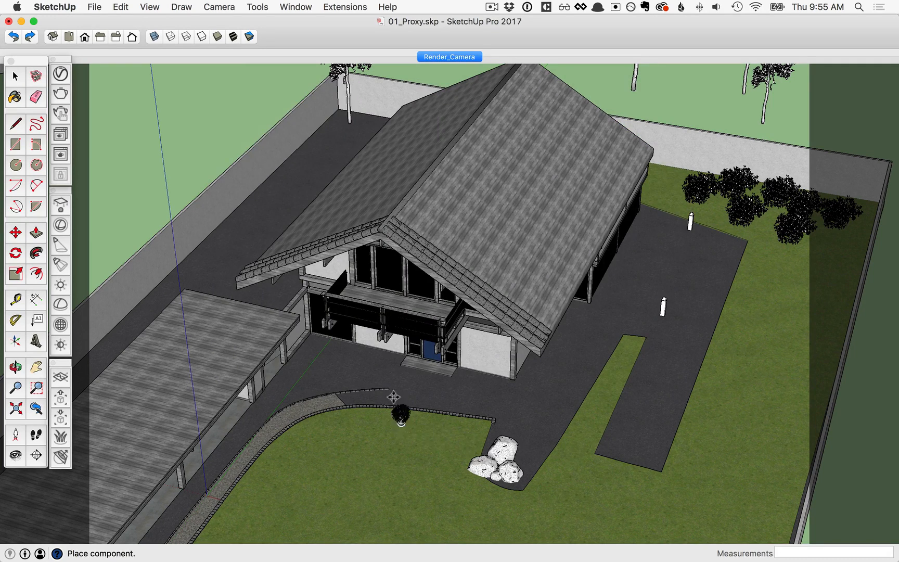
left_click(389, 362)
left_click(463, 377)
key("space")
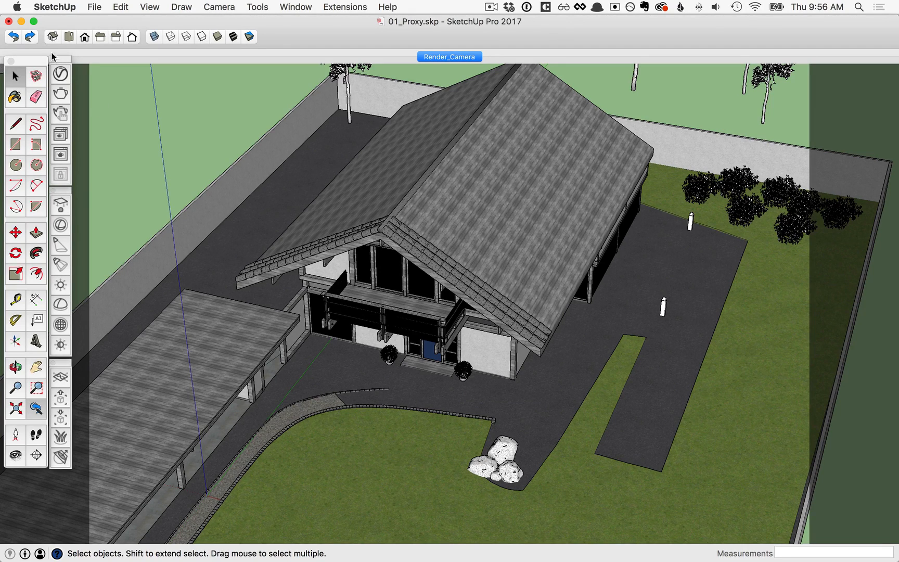
- Check the Flower_pot proxy's file path in the V-Ray Asset Editor without replacing it, and return to the Render_Camera scene
left_click(61, 76)
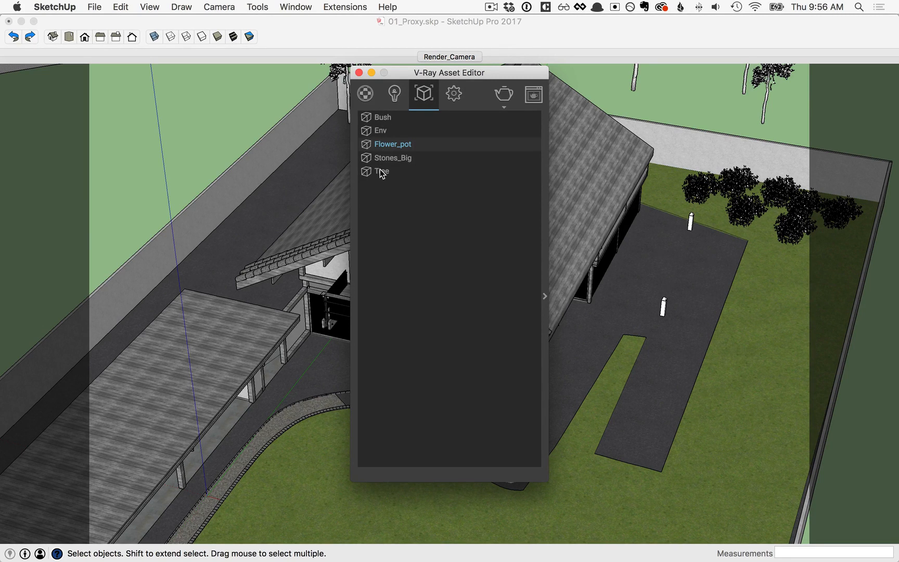
left_click(544, 296)
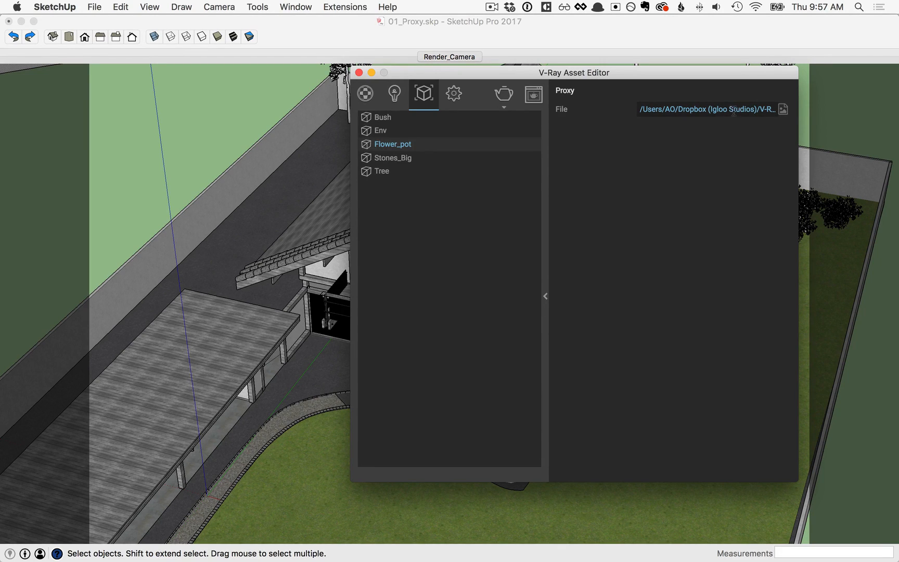
left_click(782, 110)
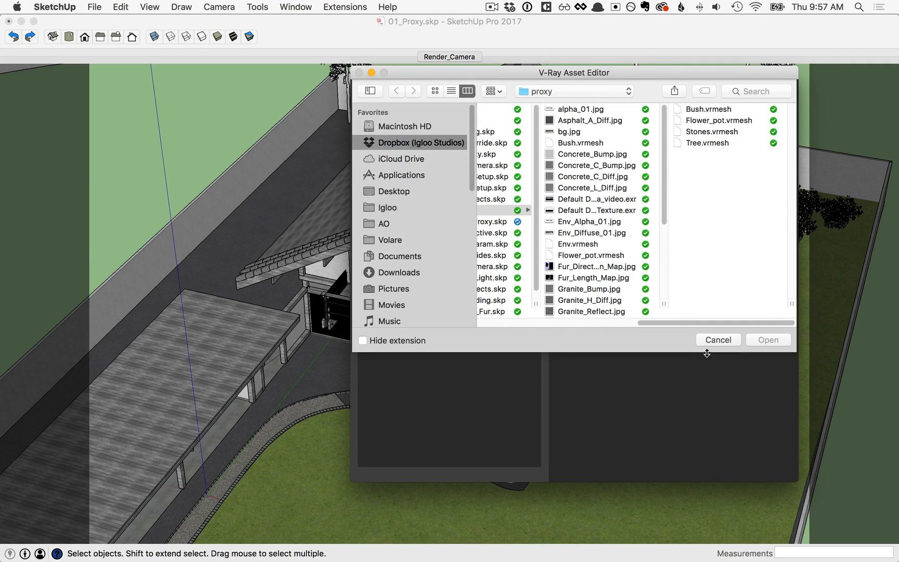
left_click(718, 340)
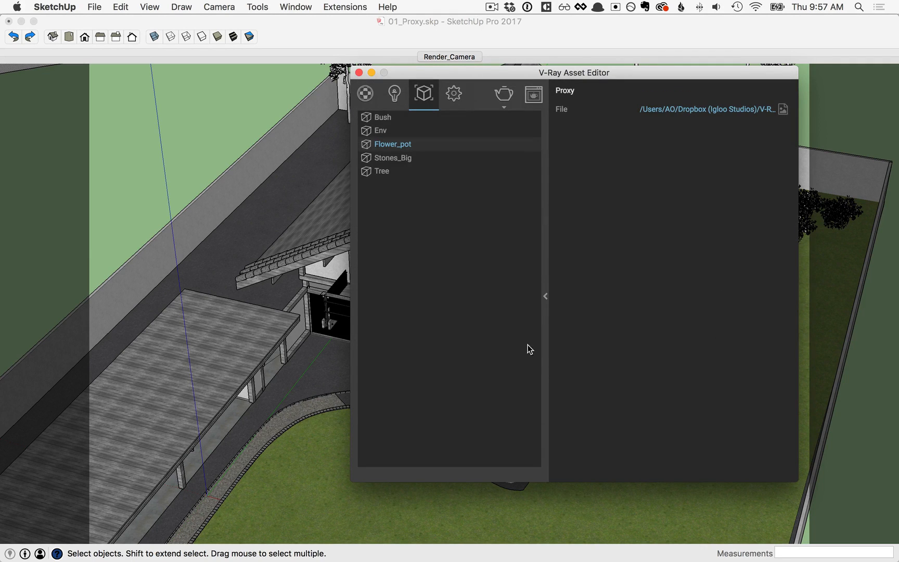
left_click(545, 296)
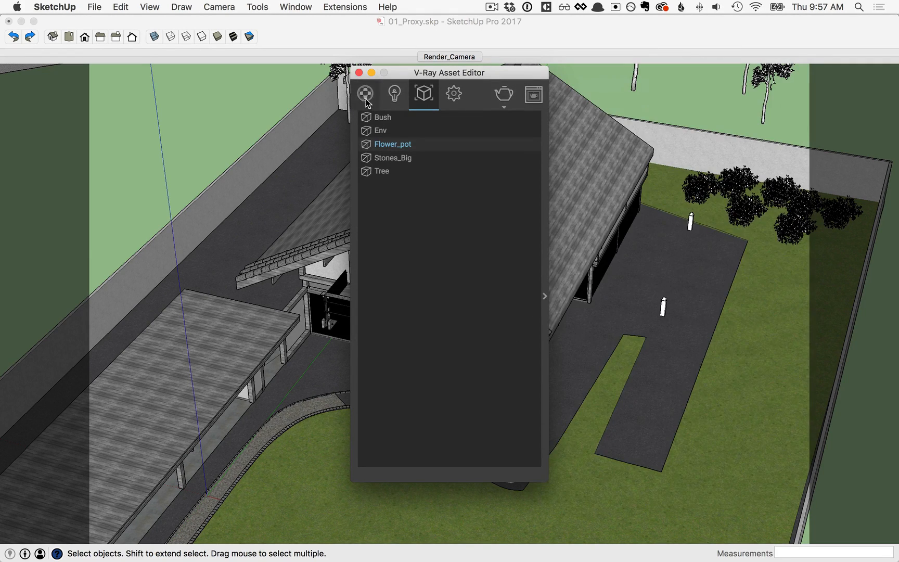
left_click(359, 73)
left_click(447, 57)
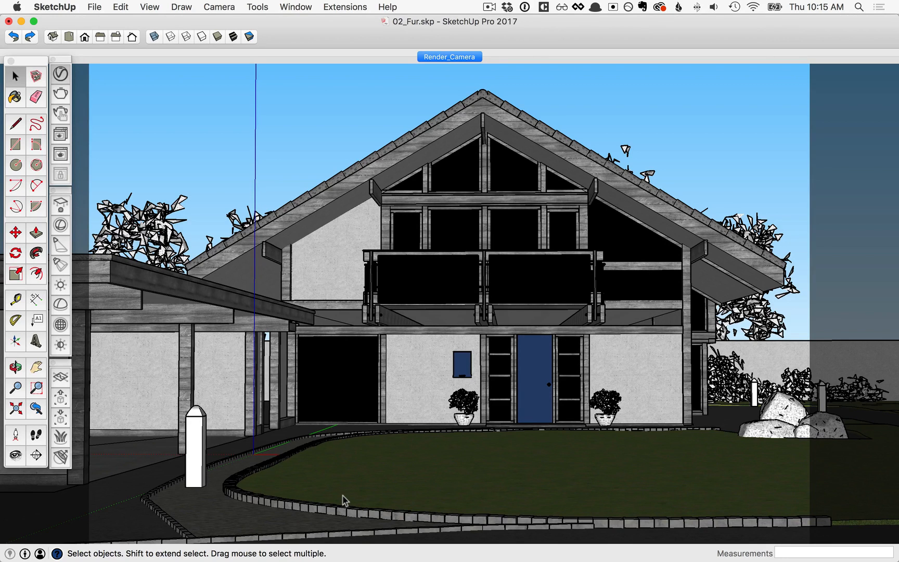
- Add V-Ray Fur to the front lawn and show its parameters in the V-Ray Asset Editor
left_click(376, 489)
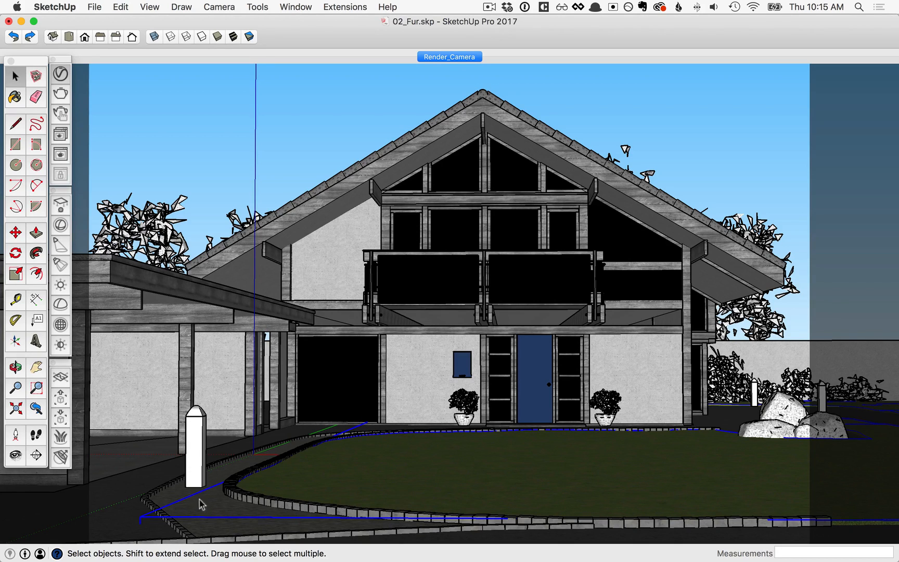
left_click(60, 440)
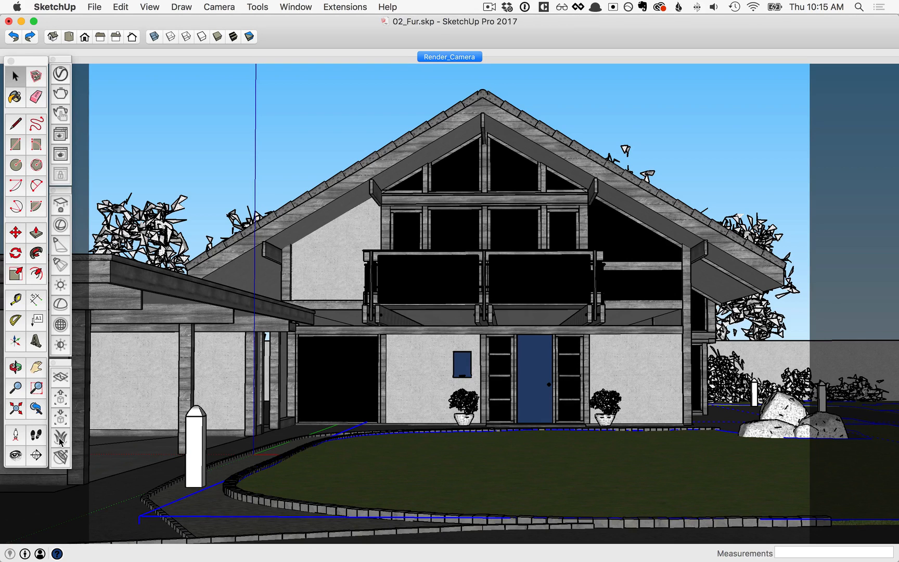
left_click(61, 76)
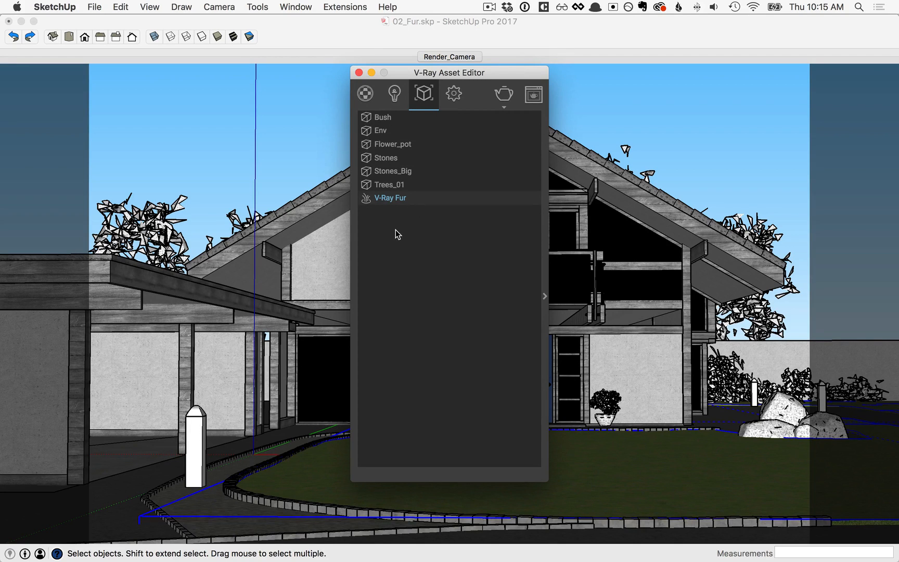
left_click(545, 297)
left_click_drag(528, 73, 187, 60)
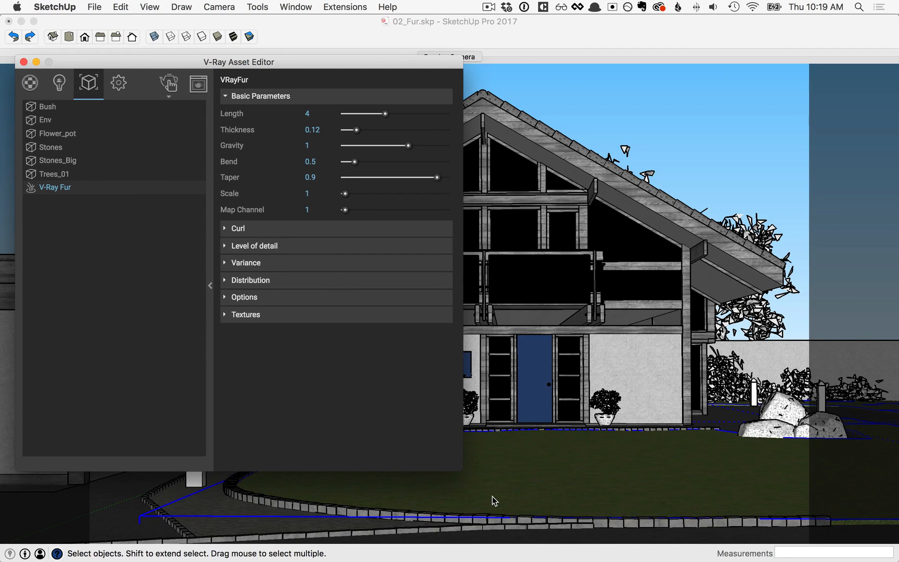
- Start an interactive render of a close-up of the lawn along its curved stone edging
scroll(492, 496, "up", 3)
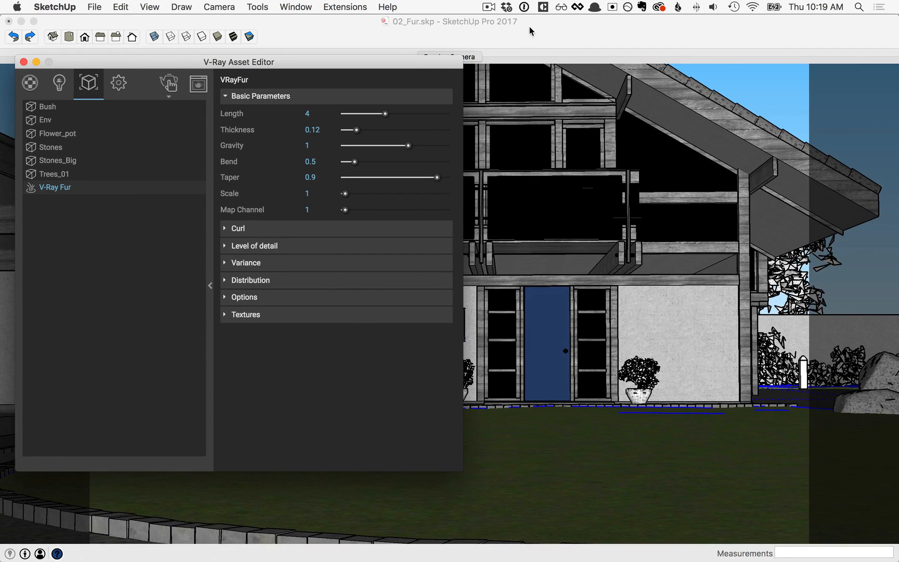
left_click(529, 31)
mouse_move(453, 483)
middle_mouse_down()
mouse_move(389, 522)
mouse_move(513, 353)
mouse_move(489, 410)
mouse_move(518, 401)
mouse_move(531, 423)
mouse_move(612, 385)
mouse_move(580, 386)
mouse_move(508, 351)
middle_mouse_up()
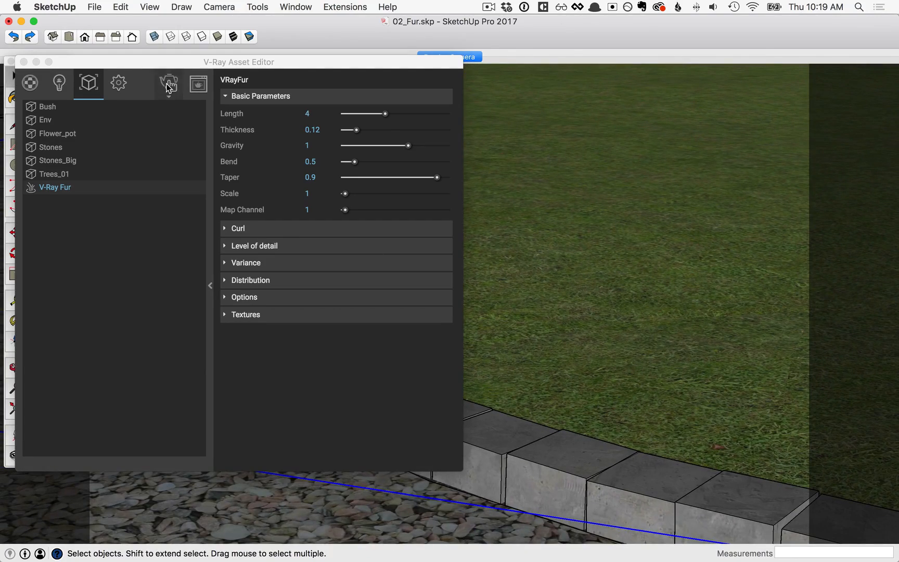
left_click(168, 84)
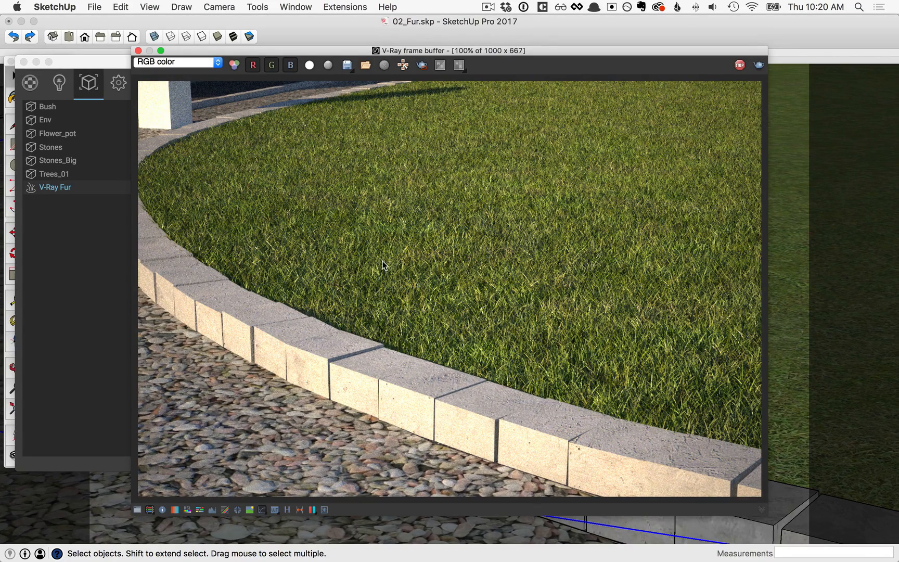
- Limit the render to a region across the grass and stone edging, and place the frame buffer beside the fur parameters
left_click(421, 64)
left_click_drag(299, 237, 520, 412)
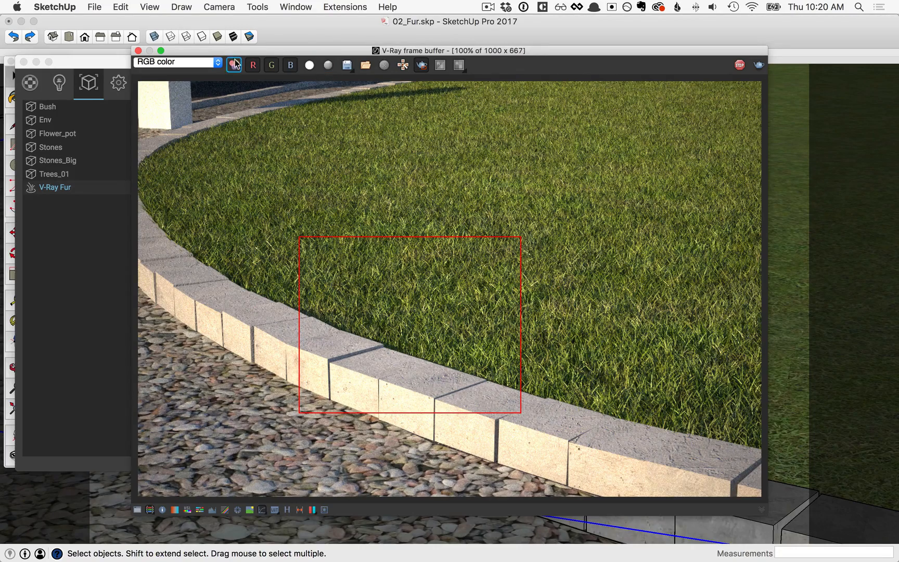
left_click_drag(178, 49, 507, 92)
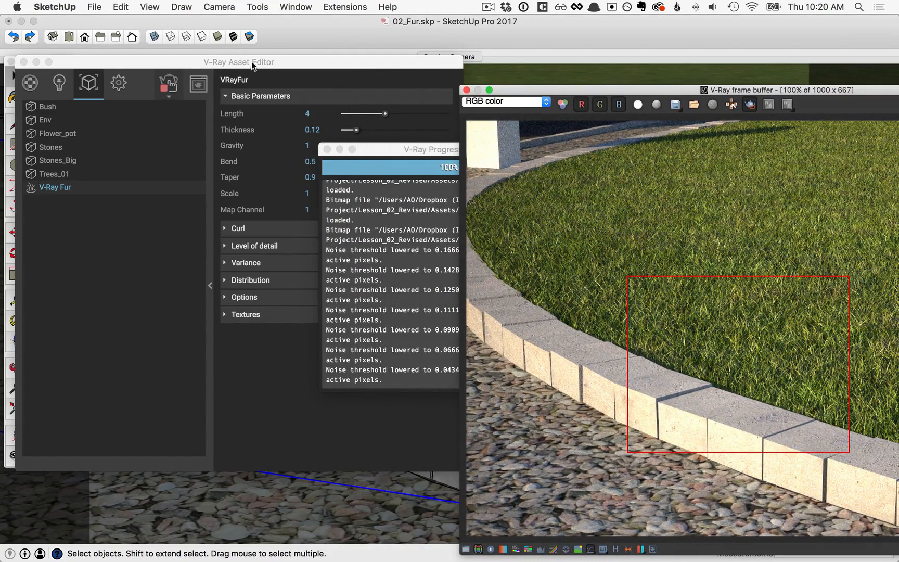
left_click(340, 149)
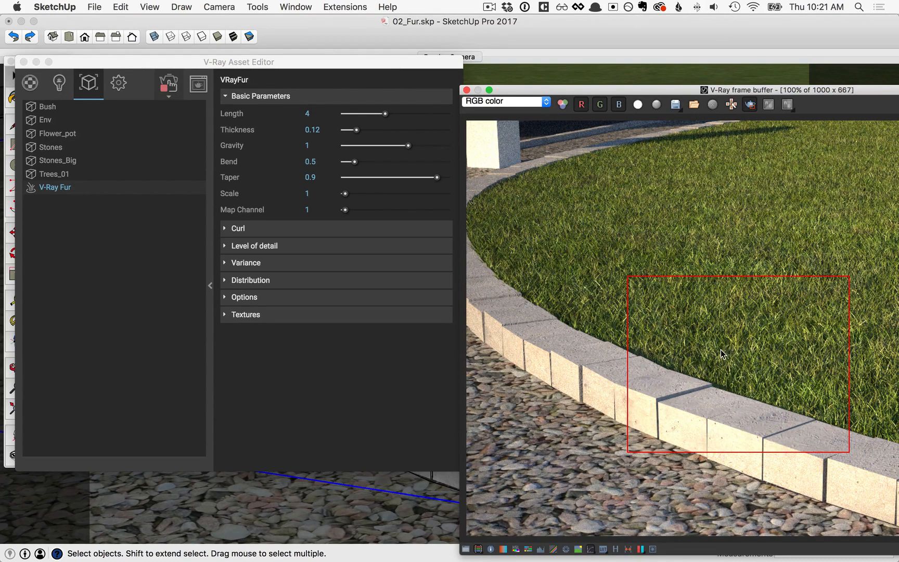
- Set the fur's length to 7, thickness to 0.035 and bend to 0.12
left_click(314, 114)
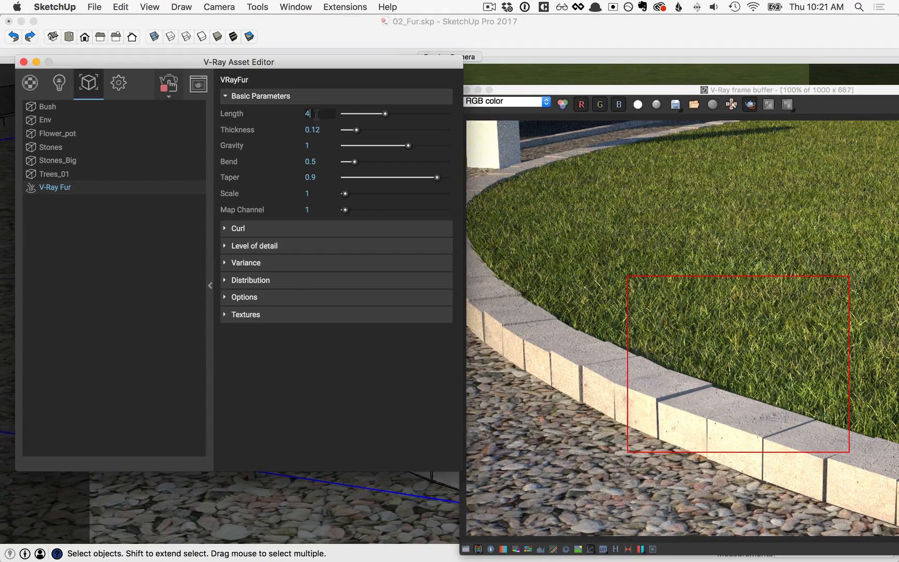
type("7")
key("Return")
left_click_drag(323, 61, 142, 69)
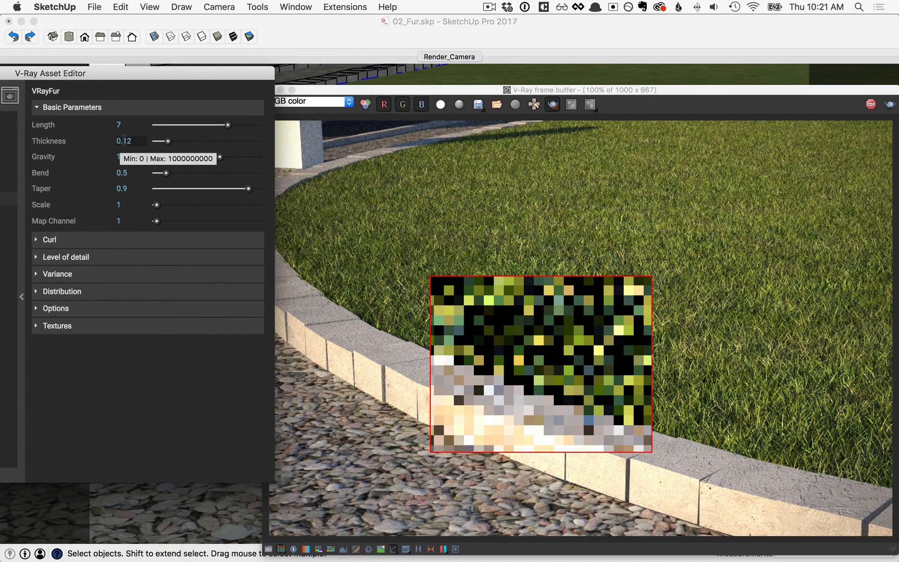
double_click(129, 140)
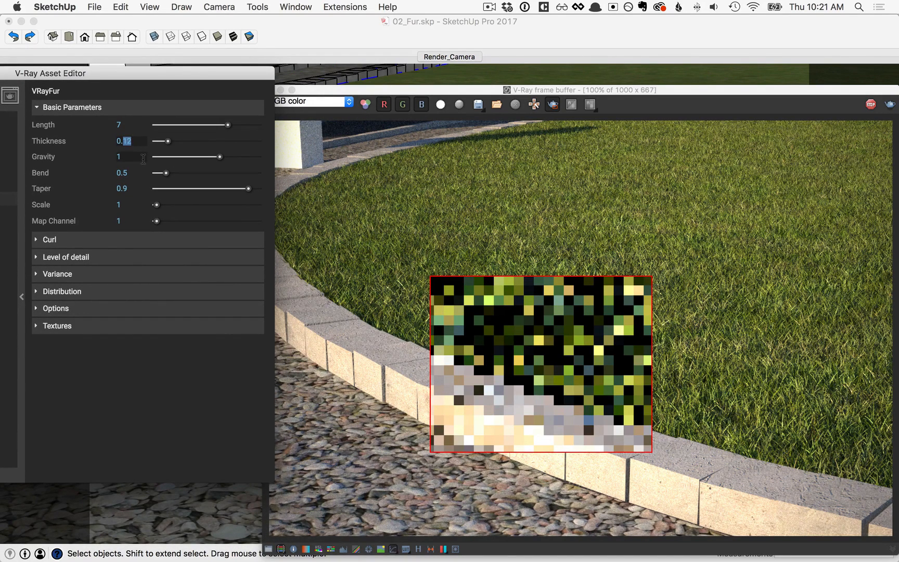
type("035")
key("Return")
left_click_drag(127, 173, 125, 172)
type("12")
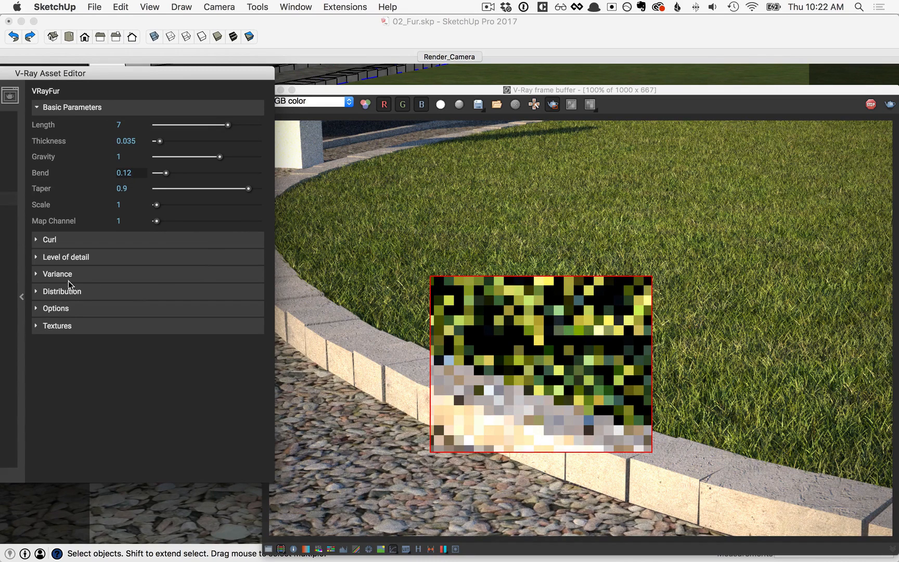
- Set the fur's length variance to 0.2
left_click(56, 275)
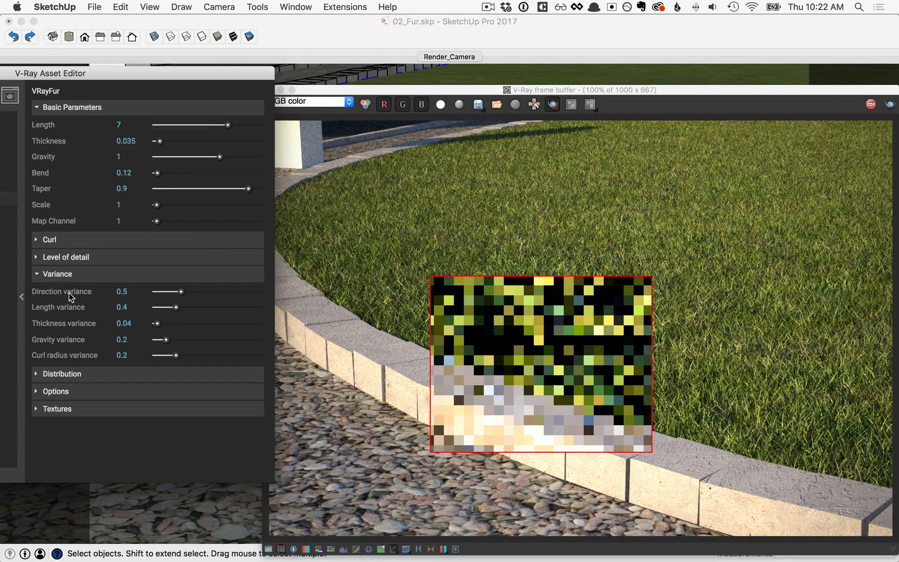
left_click(129, 294)
type("2")
- Try the Per face fur distribution with a value of 5 and switch back to Per area
left_click(59, 376)
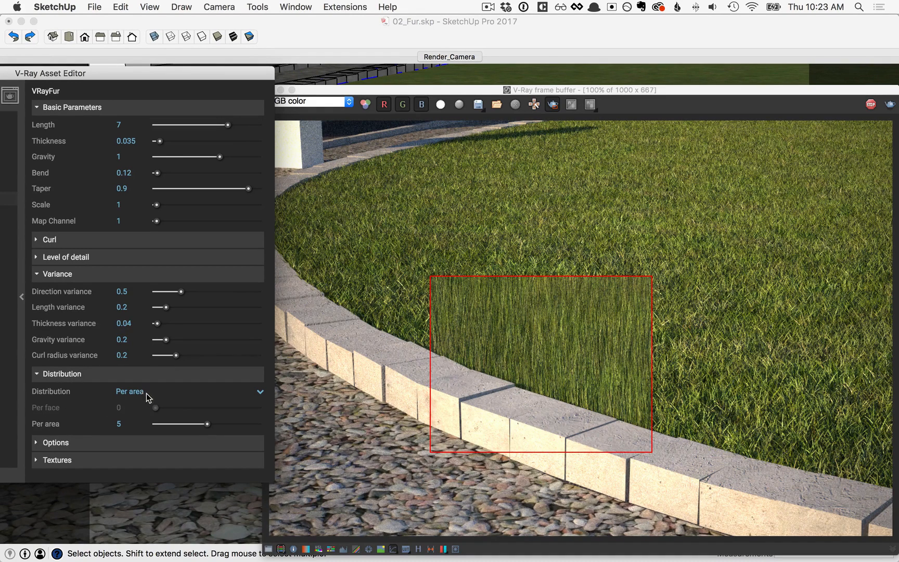
left_click(260, 392)
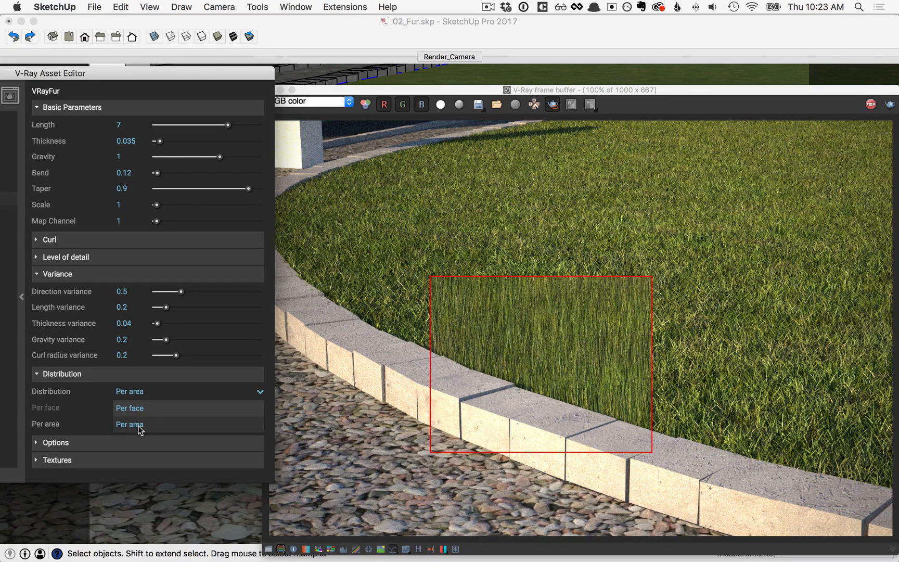
left_click(138, 409)
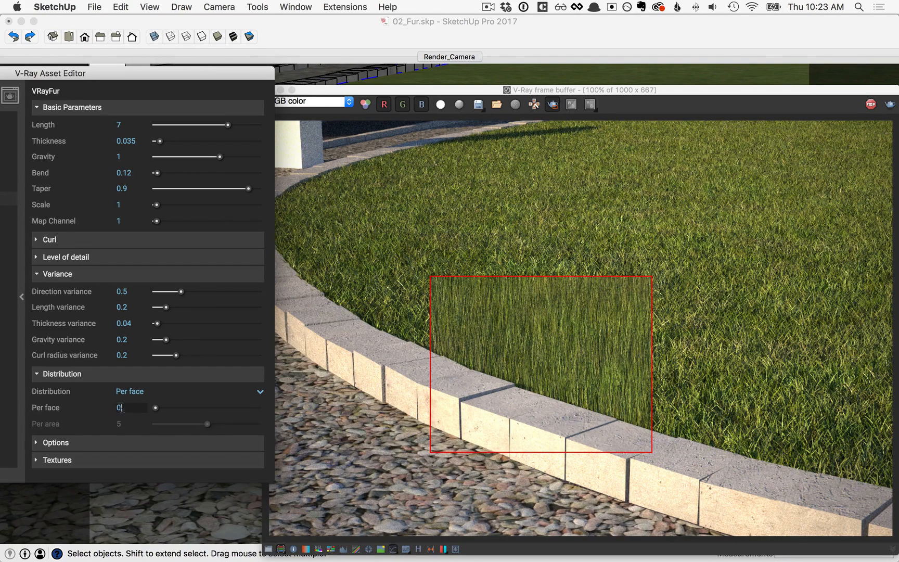
left_click_drag(123, 407, 95, 404)
key("Return")
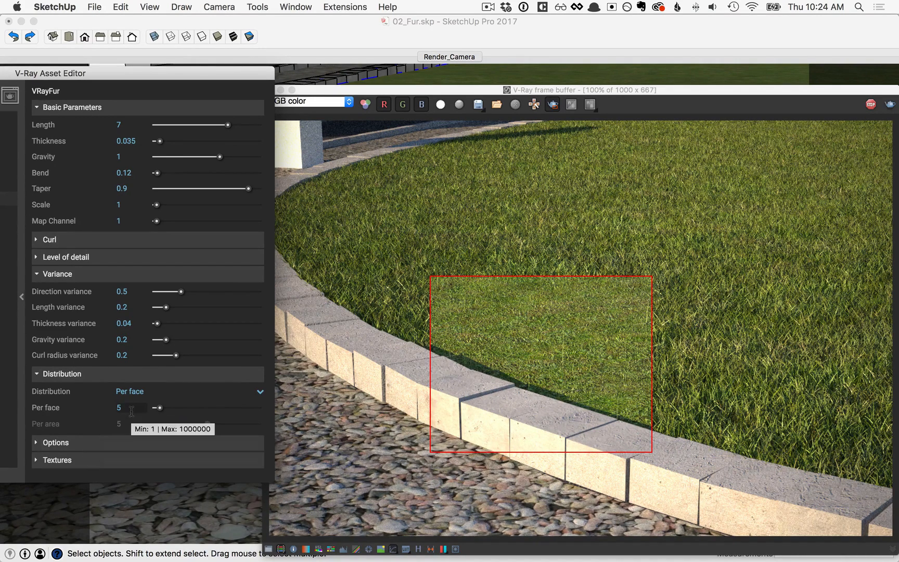
left_click(260, 393)
left_click(139, 424)
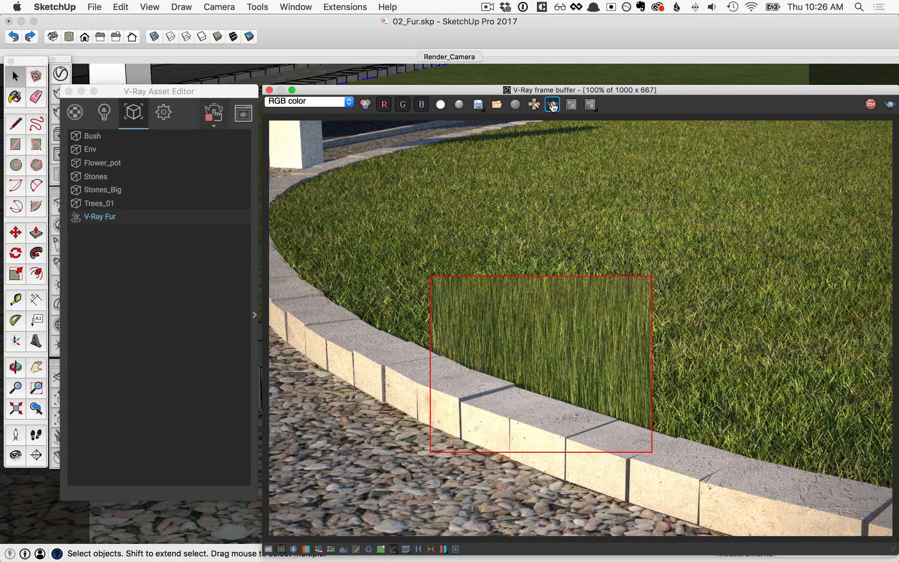
- Turn off the region render limit and return to the Render_Camera scene view
left_click(553, 106)
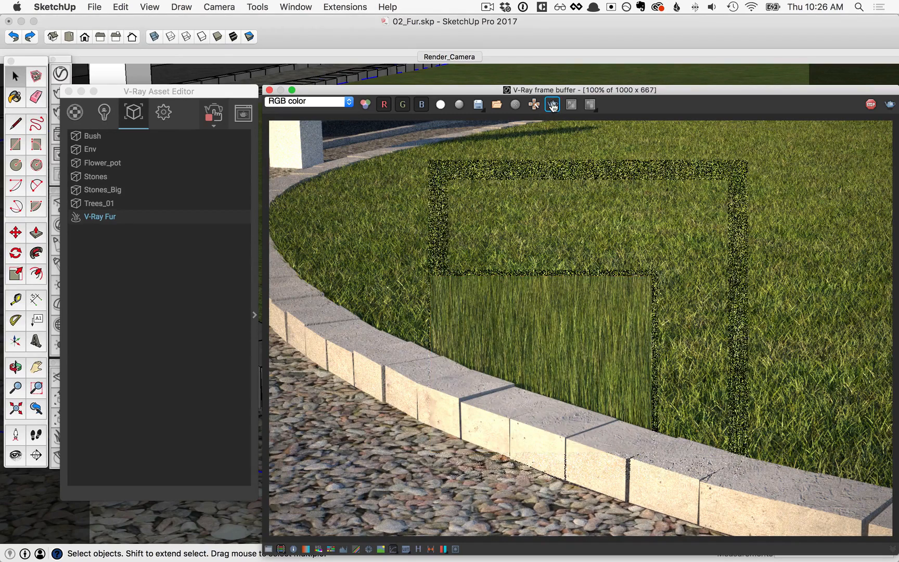
left_click(450, 57)
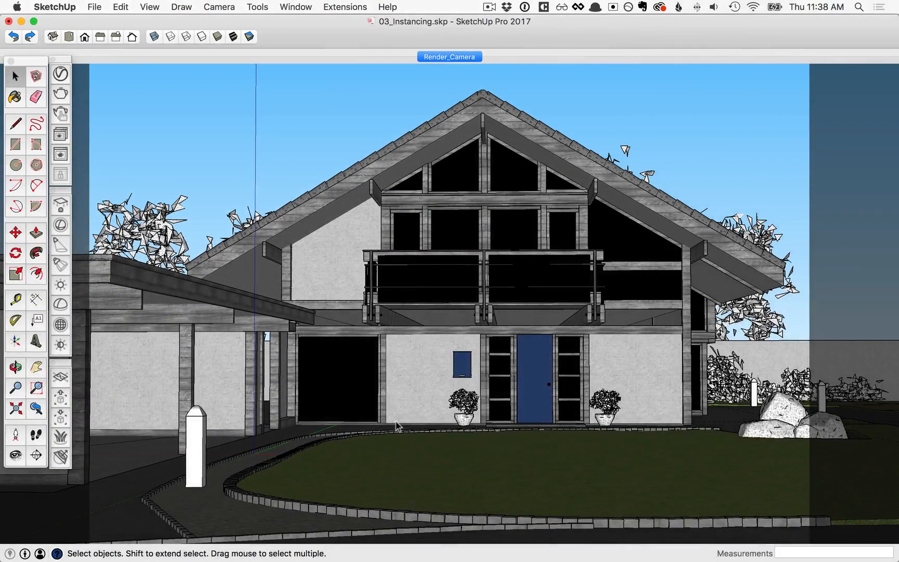
- Import the Stones.vrmesh proxy from the proxy folder inside Assets
left_click(61, 417)
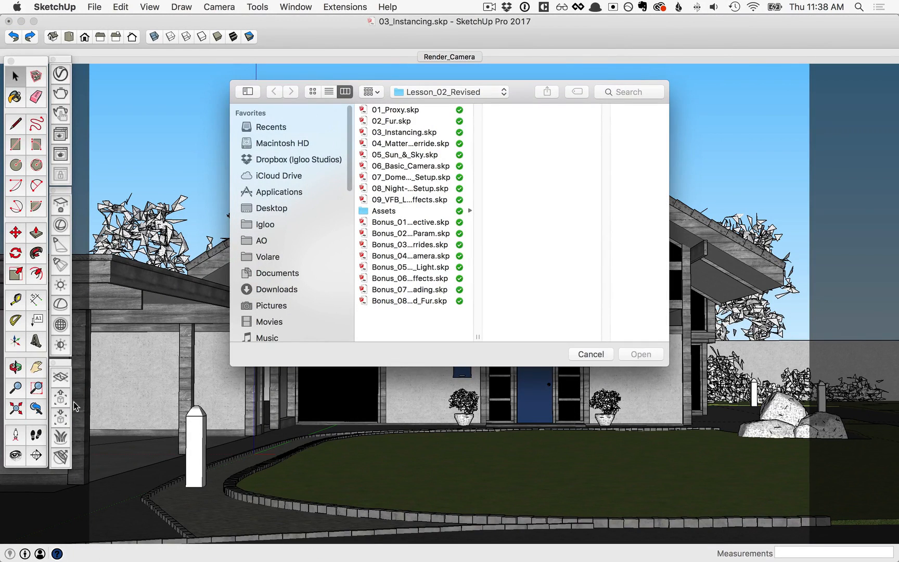
left_click(386, 211)
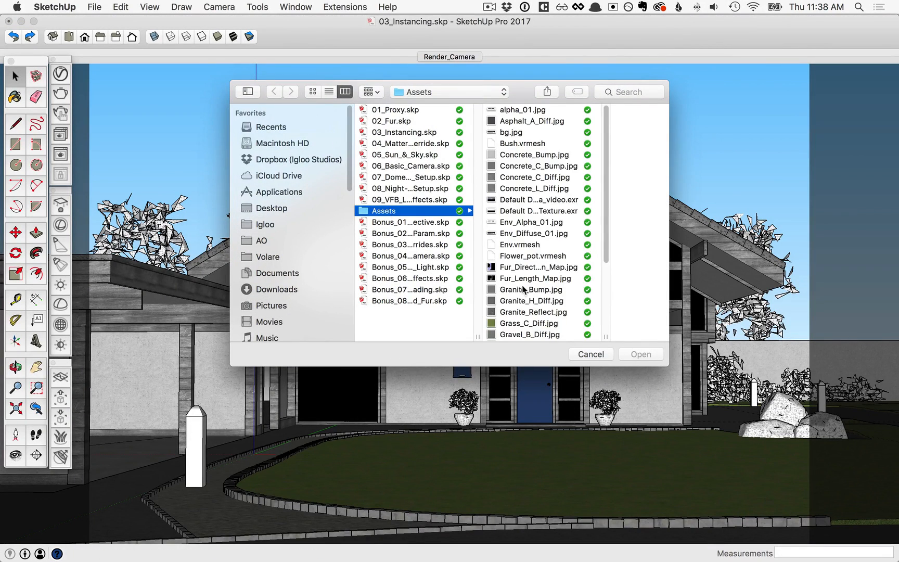
scroll(524, 286, "down", 5)
left_click(524, 282)
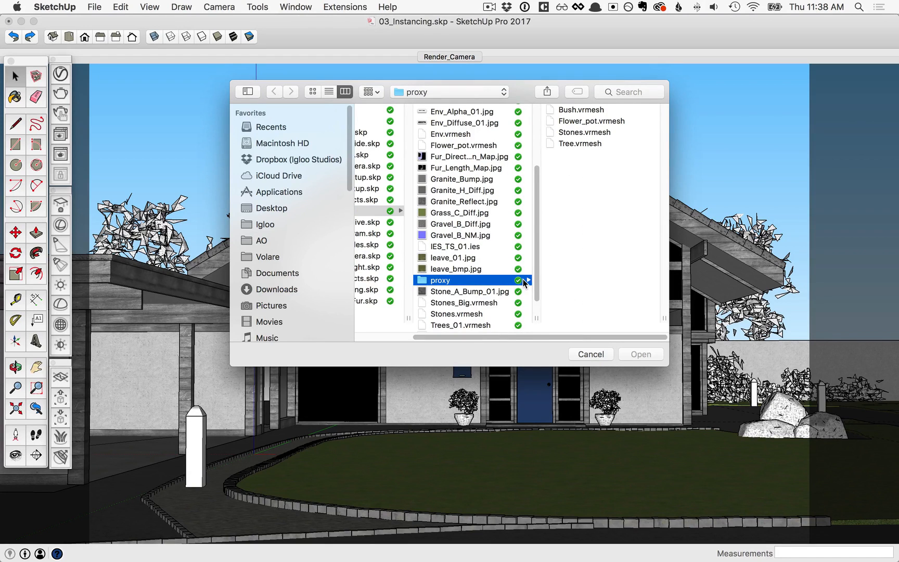
left_click(577, 134)
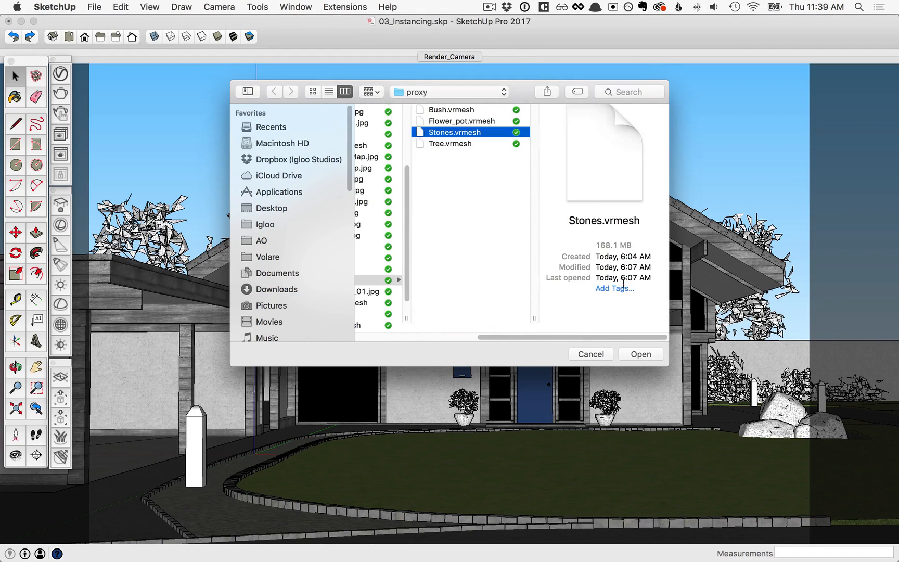
left_click(641, 354)
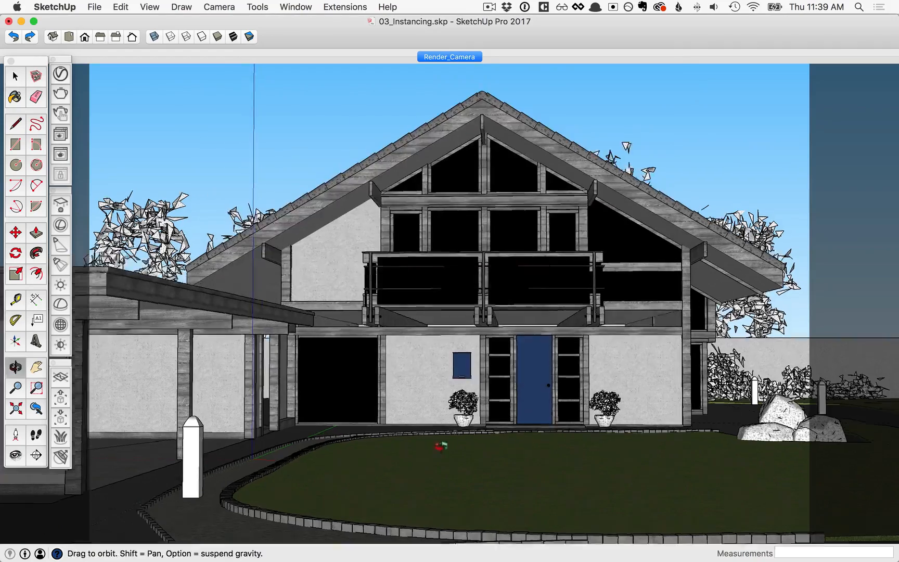
- Place five instances of the stones proxy in two rows on the wide end of the gravel bed, and finish placing
middle_click_drag(645, 359, 541, 301)
scroll(541, 302, "down", 4)
middle_click_drag(512, 335, 508, 282, "shift")
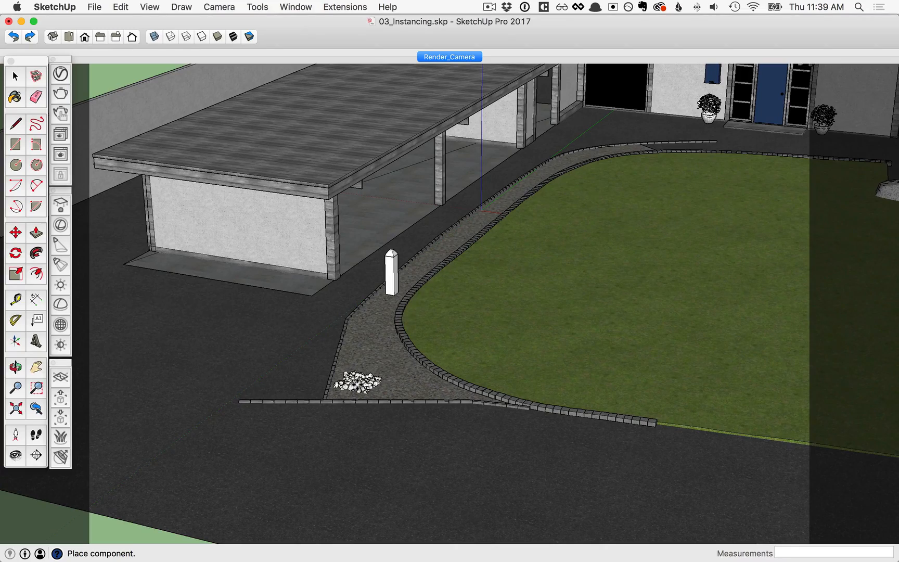
scroll(359, 383, "up", 3)
scroll(357, 388, "up", 3)
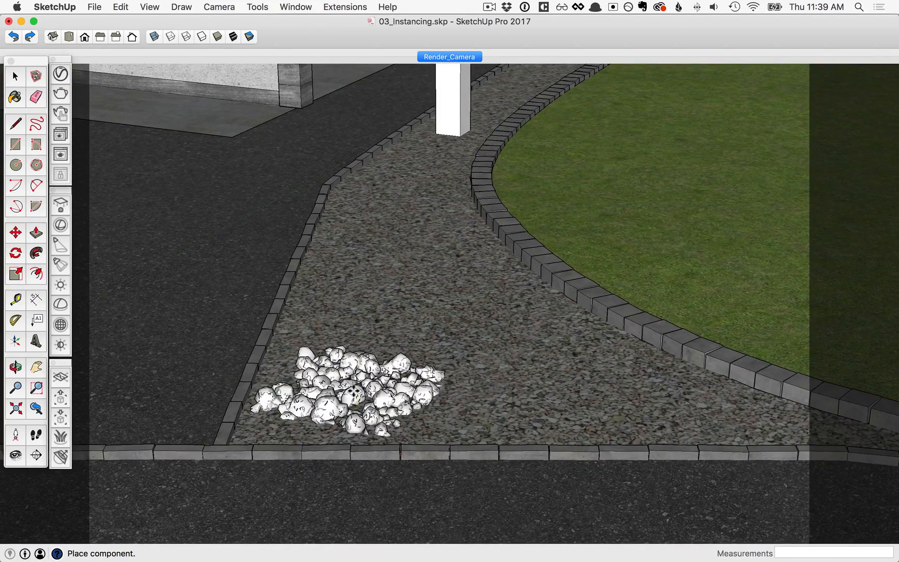
scroll(354, 393, "down", 2)
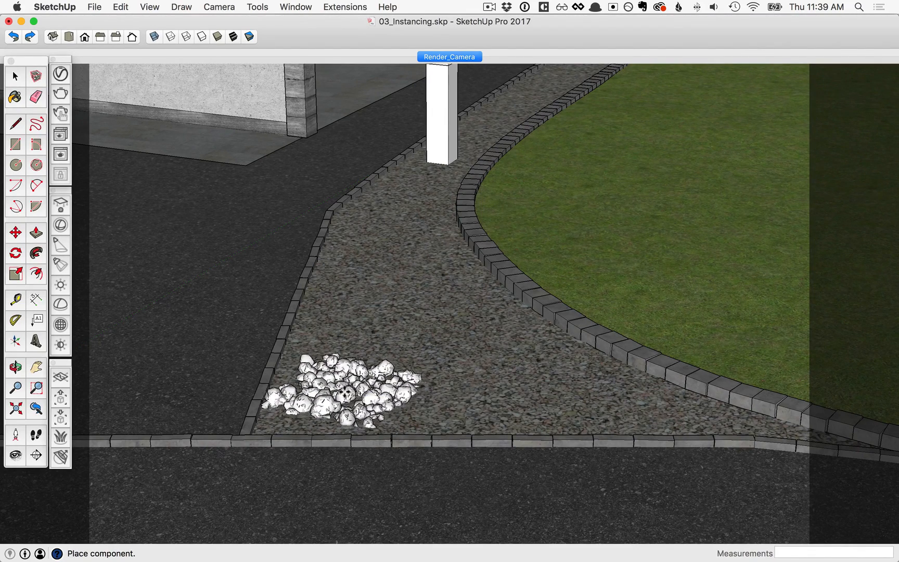
left_click(347, 397)
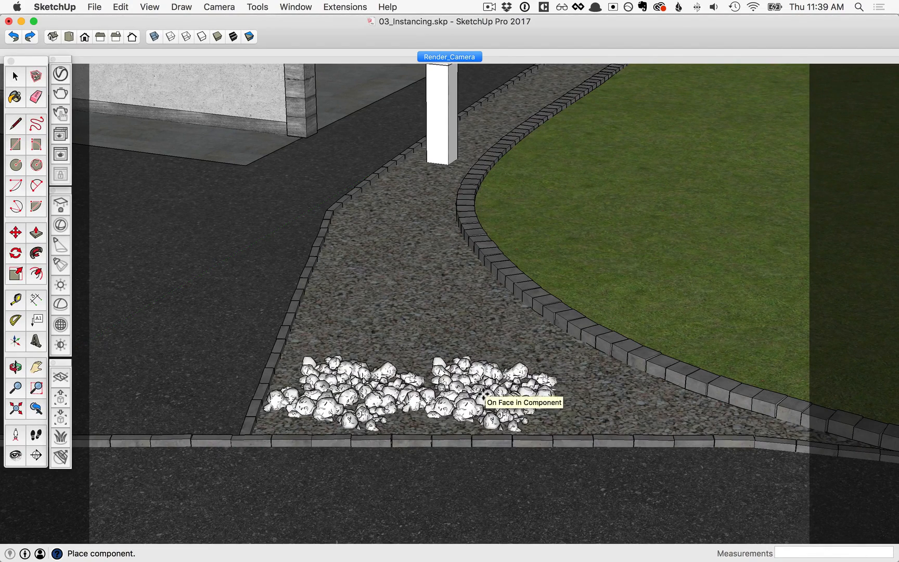
left_click(487, 397)
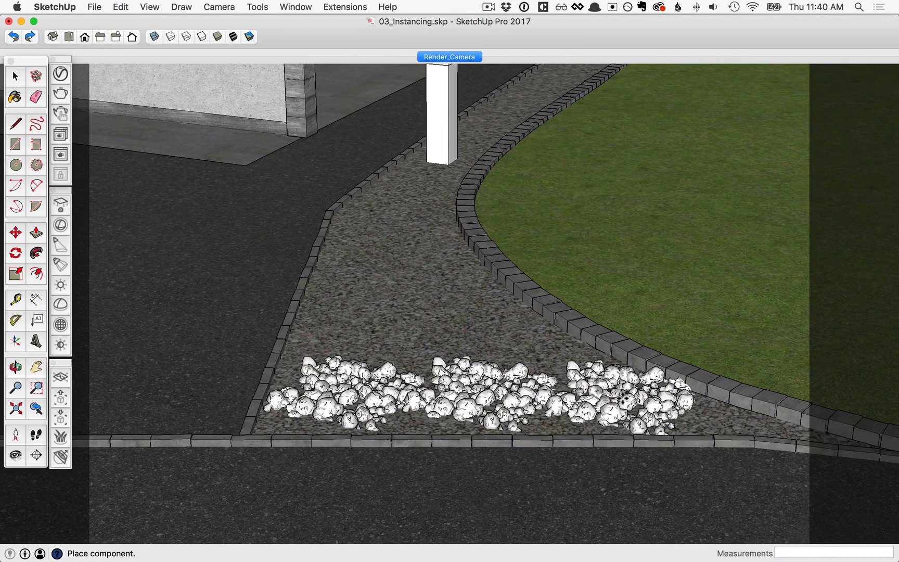
left_click(624, 399)
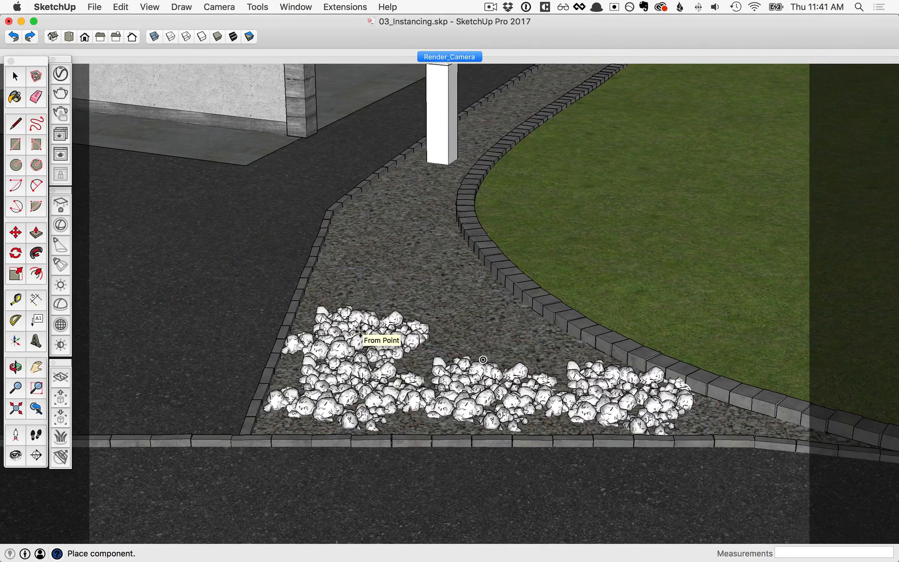
left_click(361, 328)
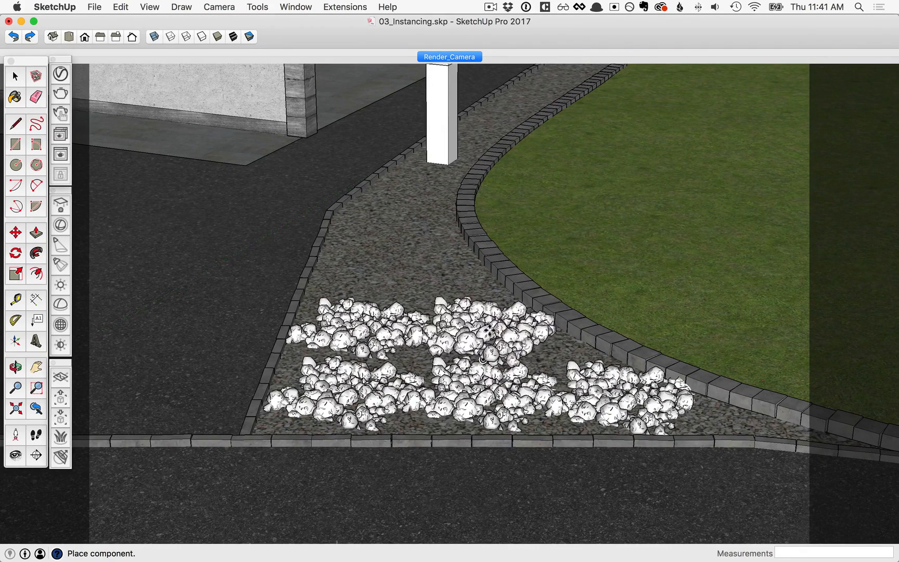
key("Escape")
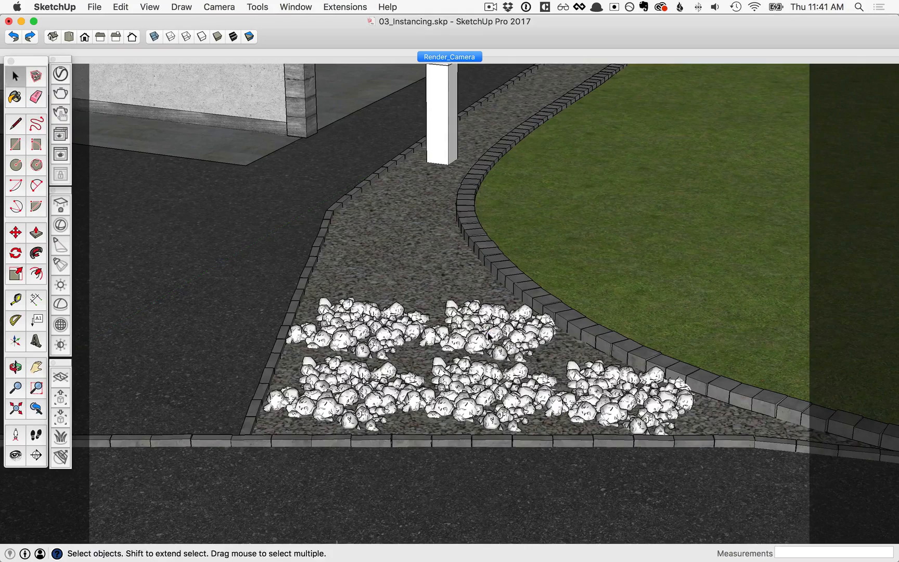
- Copy the rear stones patch 1.59 m up the gravel bed, and move a patch about 6.57 m to just past the white bollard
middle_click_drag(492, 330, 345, 387)
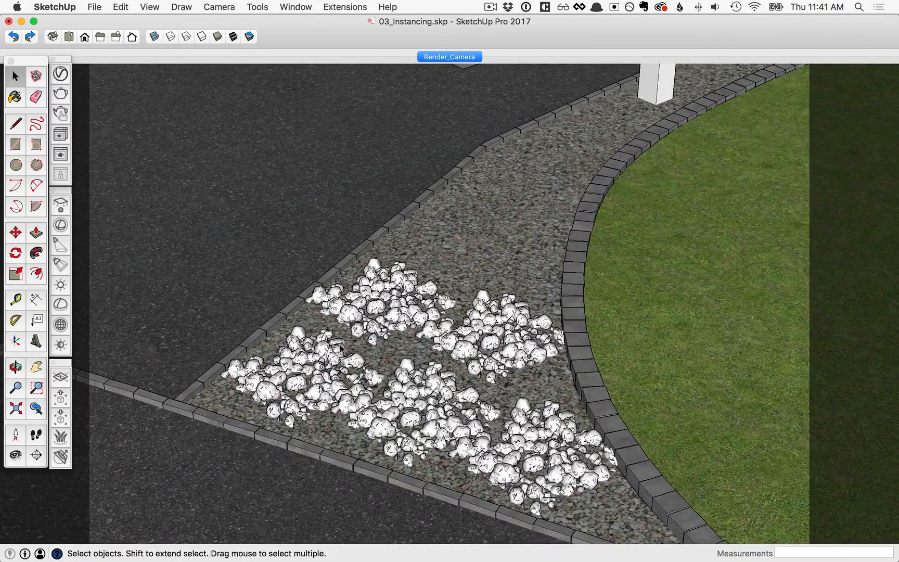
left_click(382, 324)
key("m")
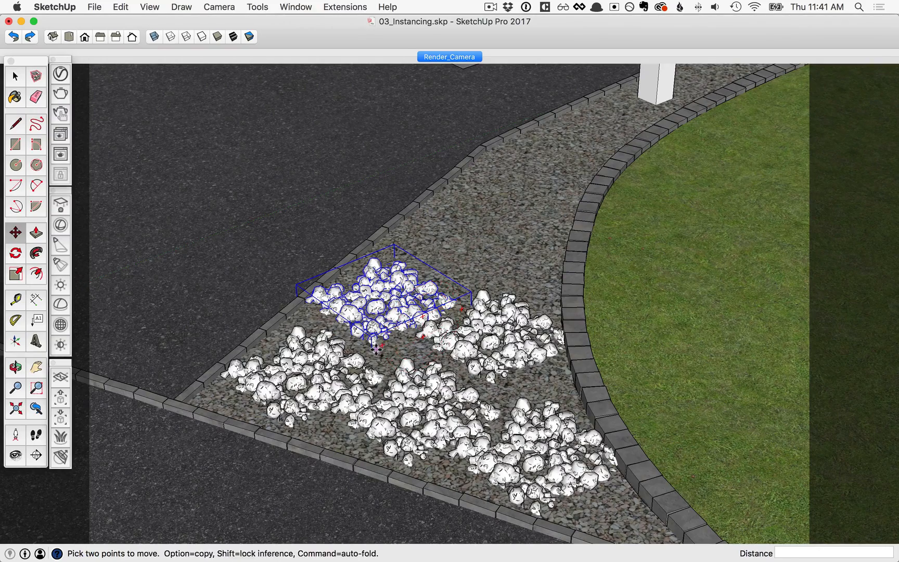
key("alt")
left_click(375, 349)
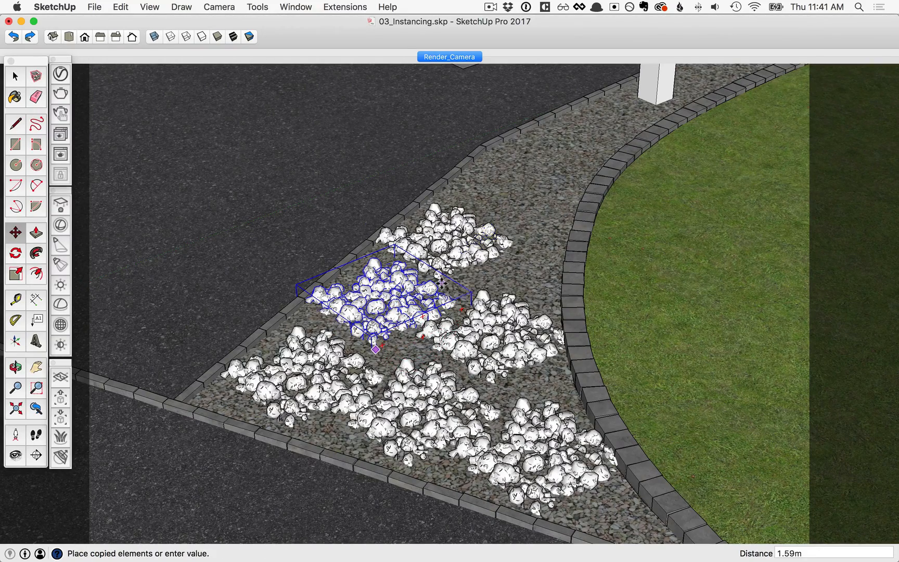
left_click(441, 282)
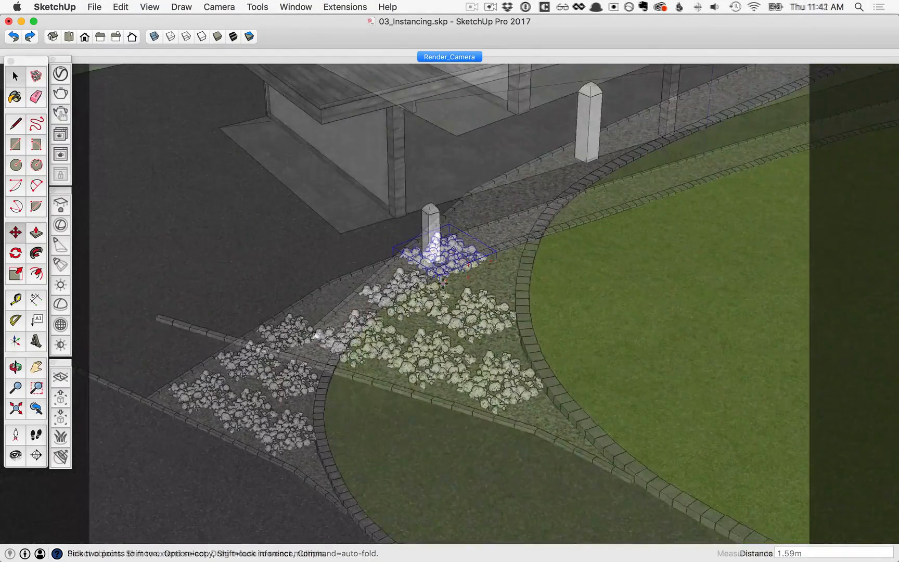
key("m")
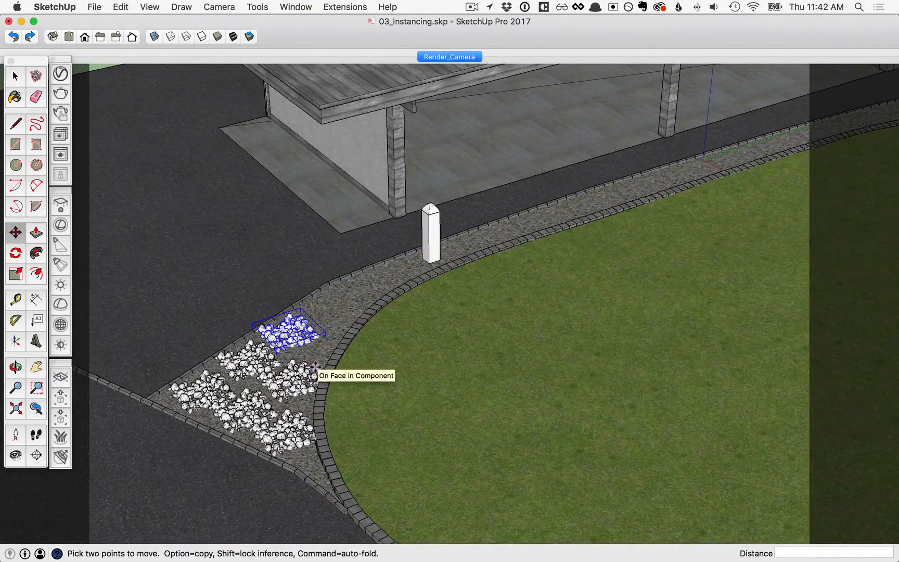
left_click(318, 339)
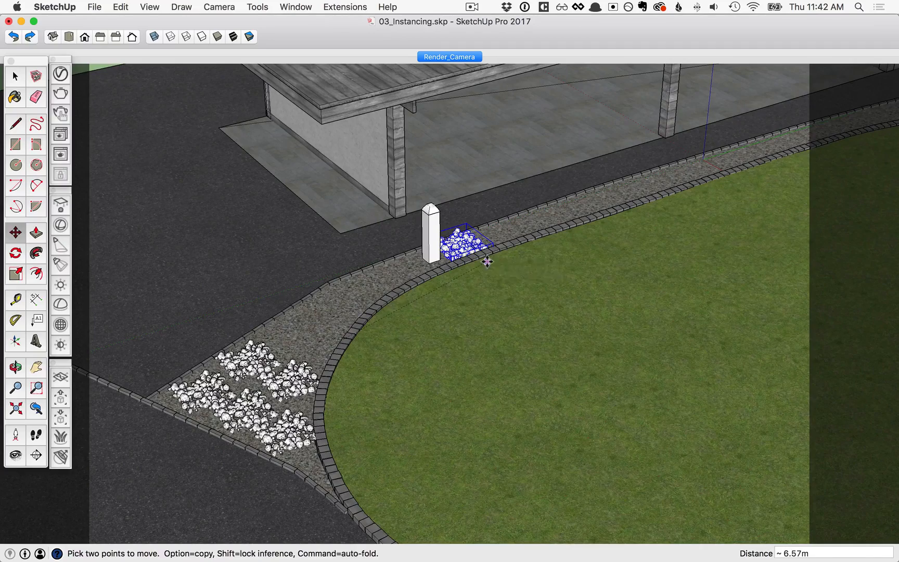
- Copy the stones patch past the bollard about 1.25 m along the gravel strip, and array it 8x, increased to 10x
middle_click_drag(486, 258, 307, 325)
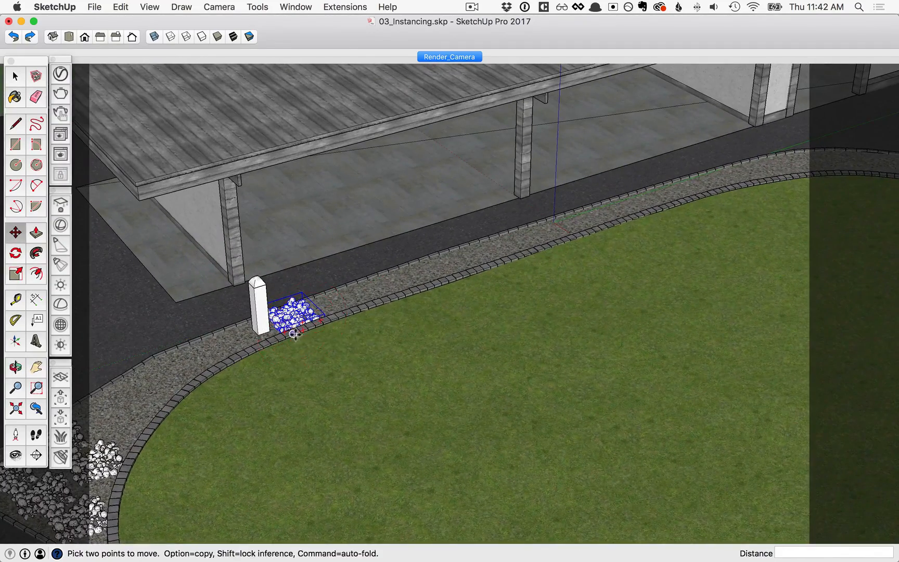
left_click(299, 354)
key("alt")
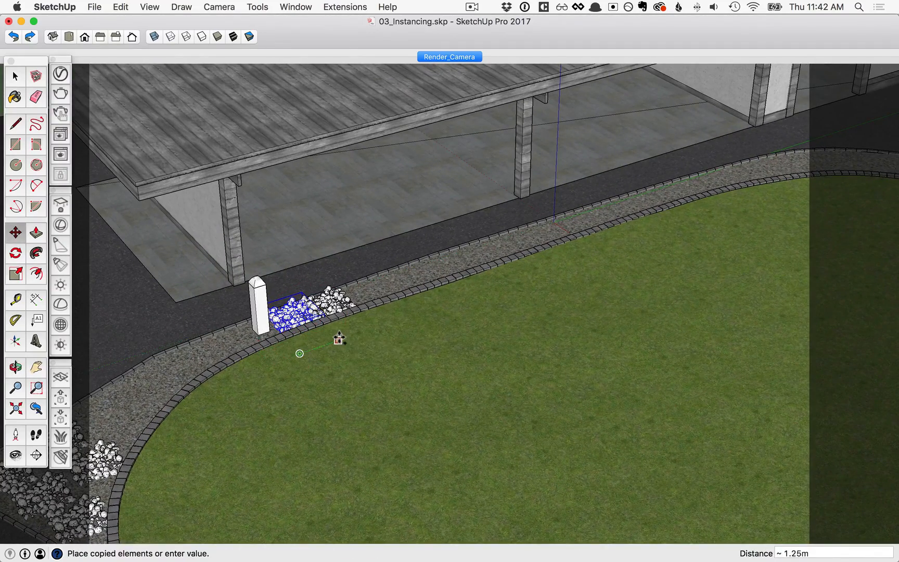
left_click(337, 338)
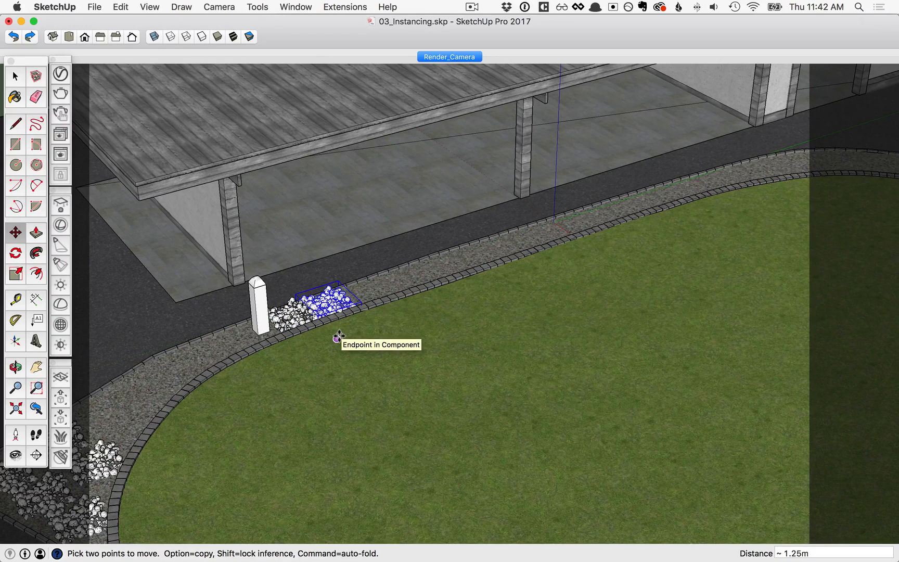
type("8x")
key("Return")
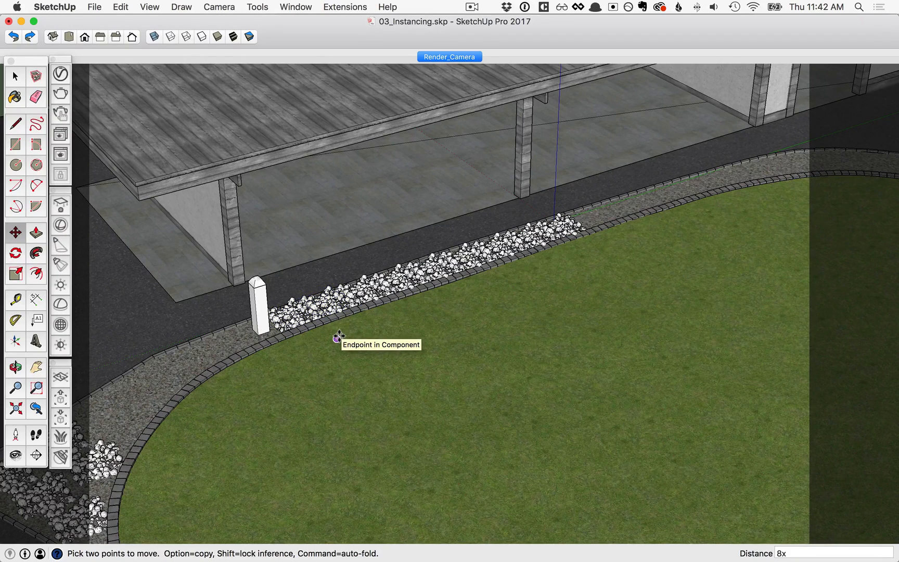
type("10x")
key("Return")
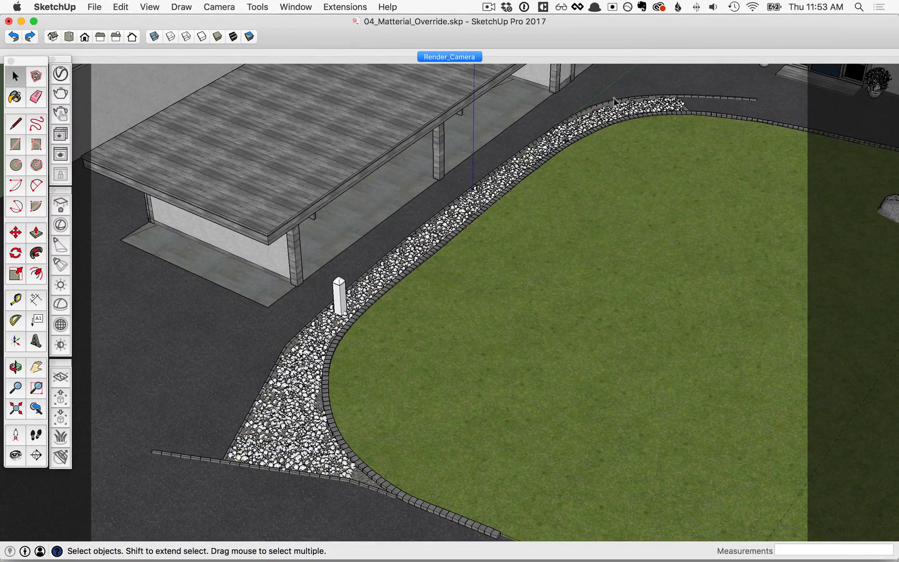
- Examine the stone instances covering the gravel bed and the curved strip from several angles
middle_click_drag(281, 484, 405, 380)
scroll(412, 402, "up", 3)
scroll(374, 386, "up", 3)
scroll(379, 361, "down", 3)
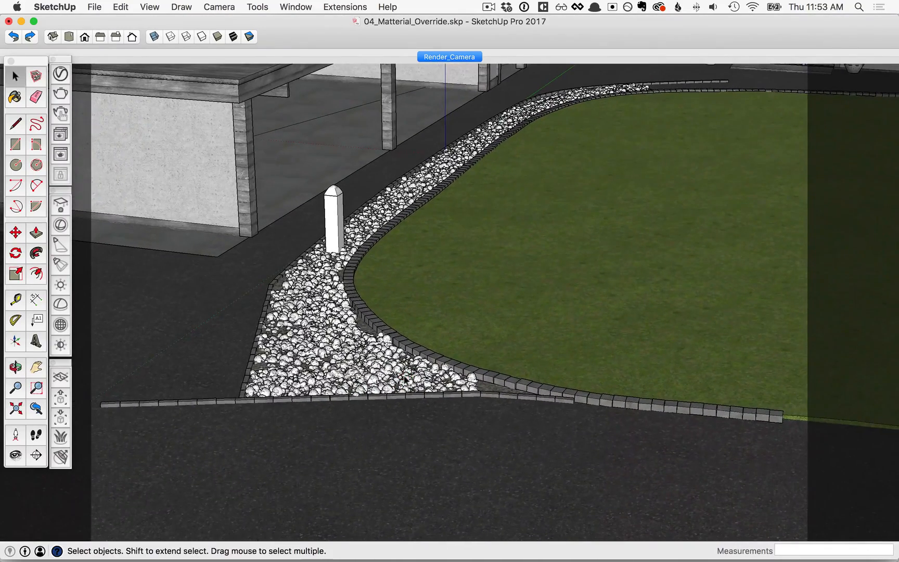
middle_click_drag(345, 381, 429, 426)
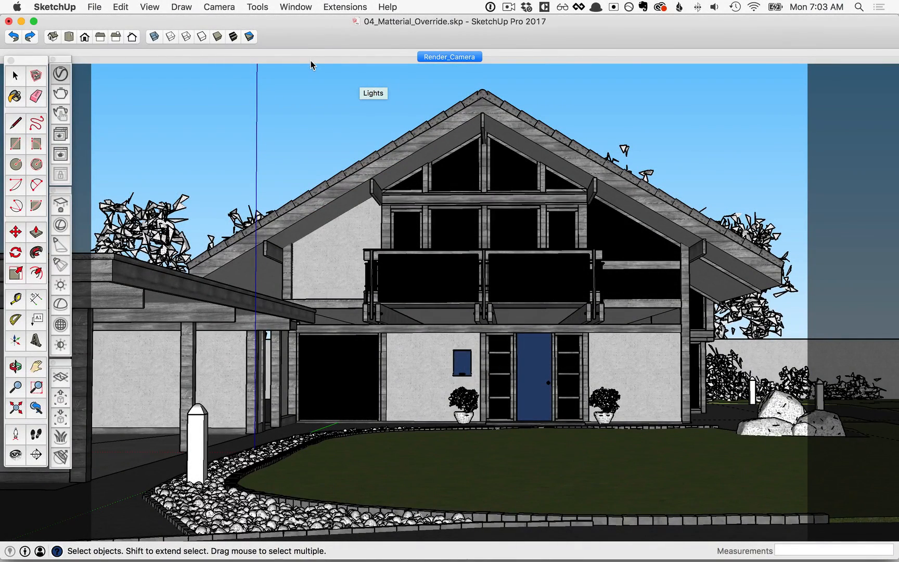
- Enable Material Override in the V-Ray render settings, keeping the override color and no override material
left_click(61, 74)
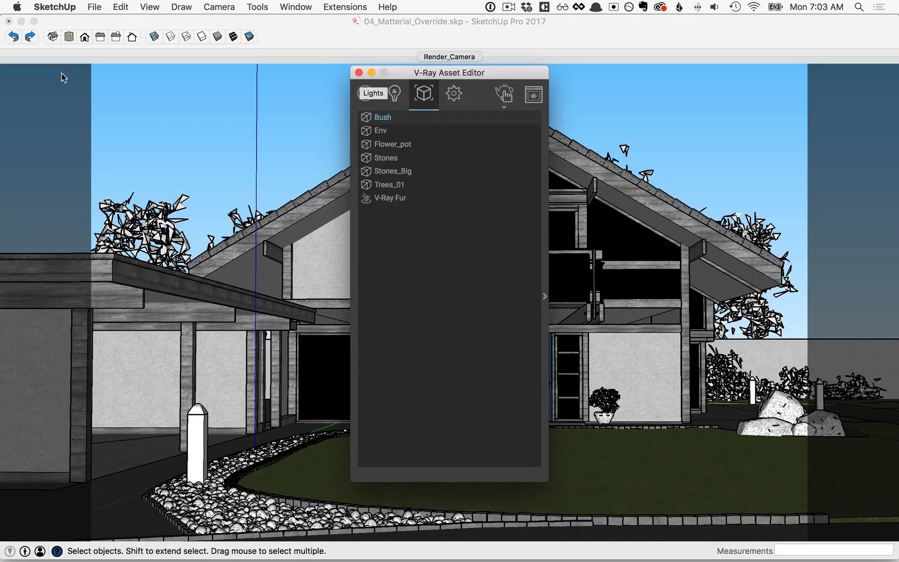
left_click(453, 97)
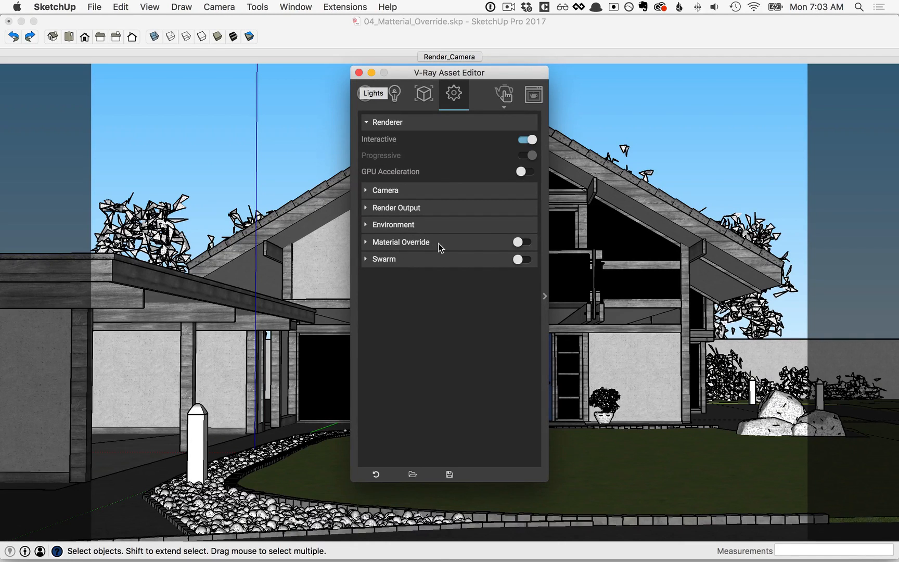
left_click(365, 242)
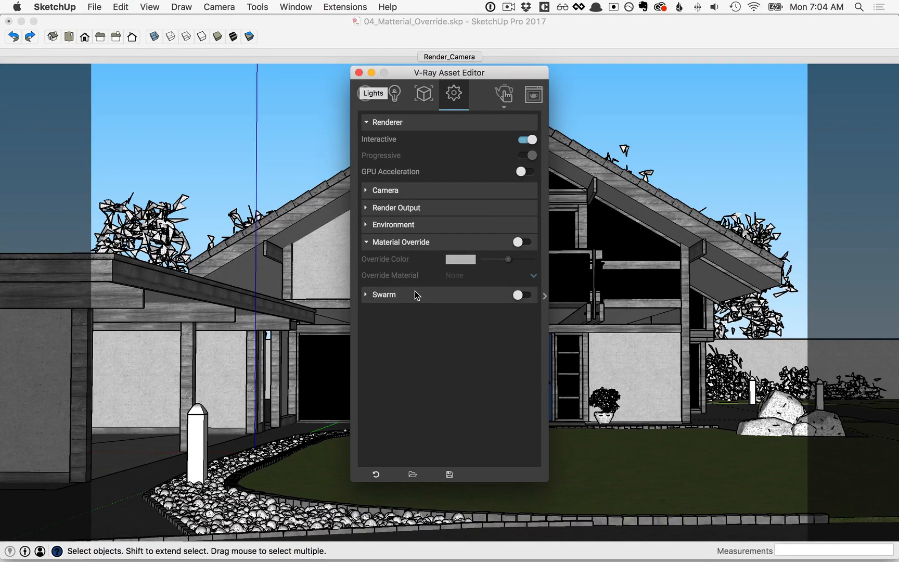
left_click(518, 242)
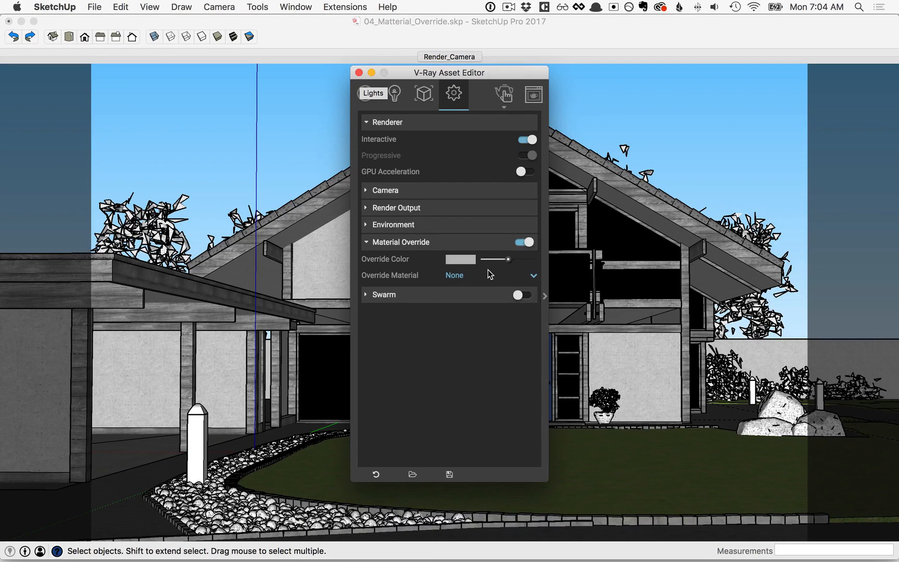
- Move the V-Ray Asset Editor aside and start an interactive render of the house with the override active
left_click_drag(496, 73, 239, 60)
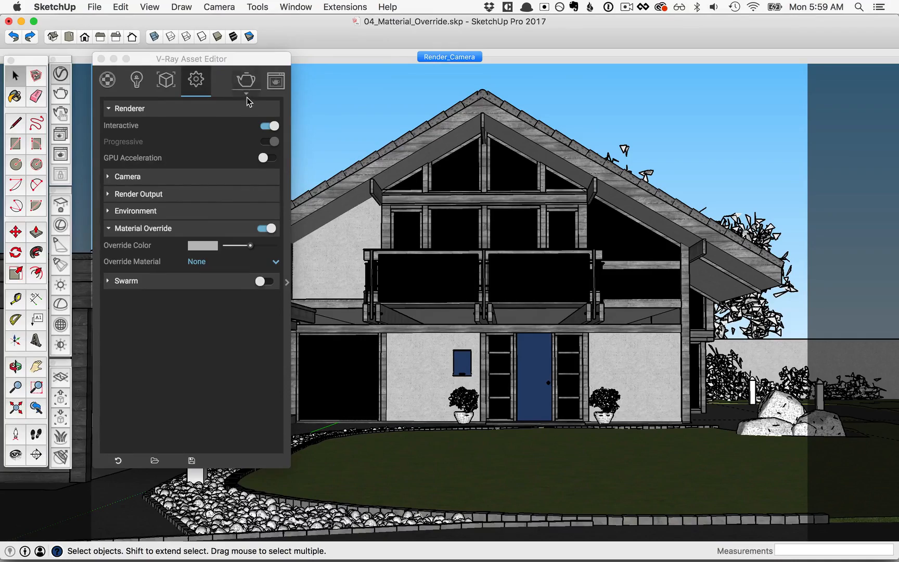
left_click(247, 97)
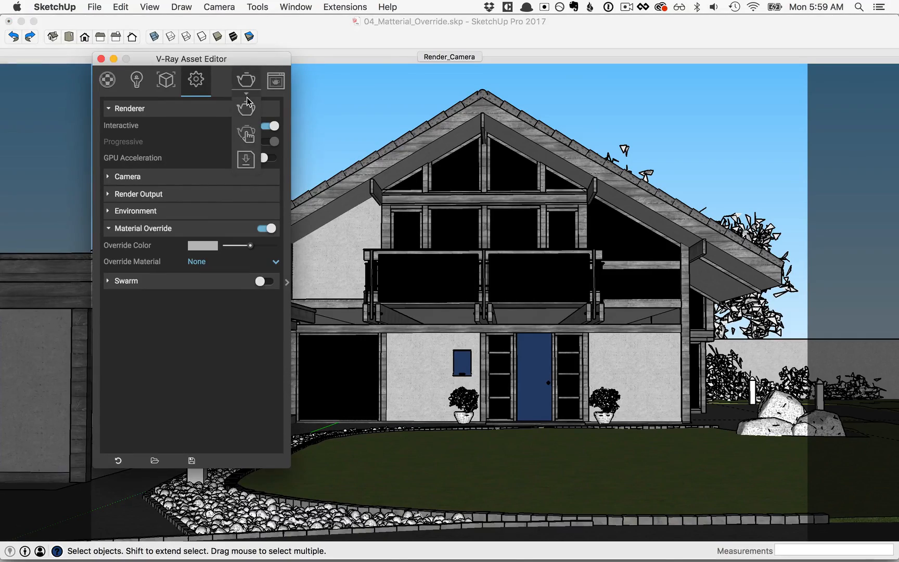
left_click(247, 136)
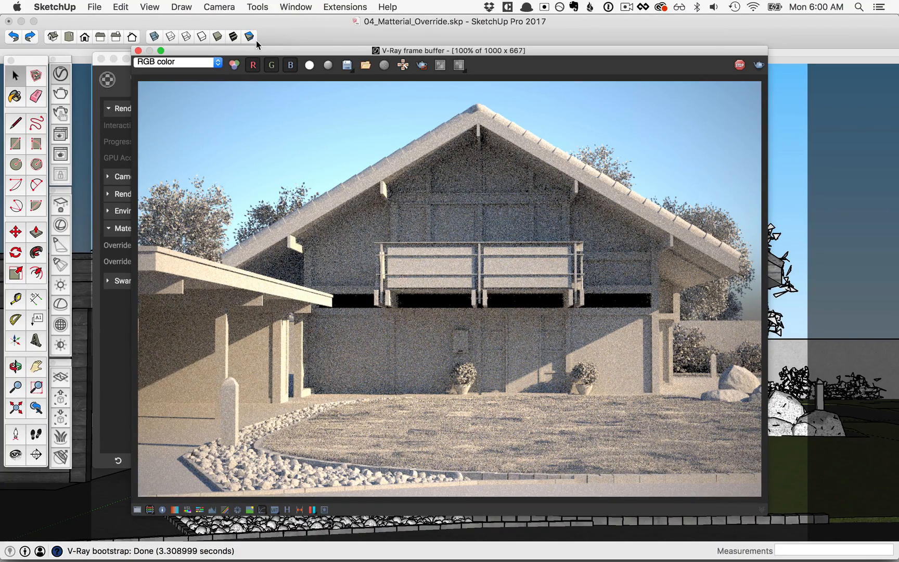
- Move the frame buffer beside the V-Ray Asset Editor, and try a darker and a lighter grey for the override color
left_click_drag(264, 48, 422, 56)
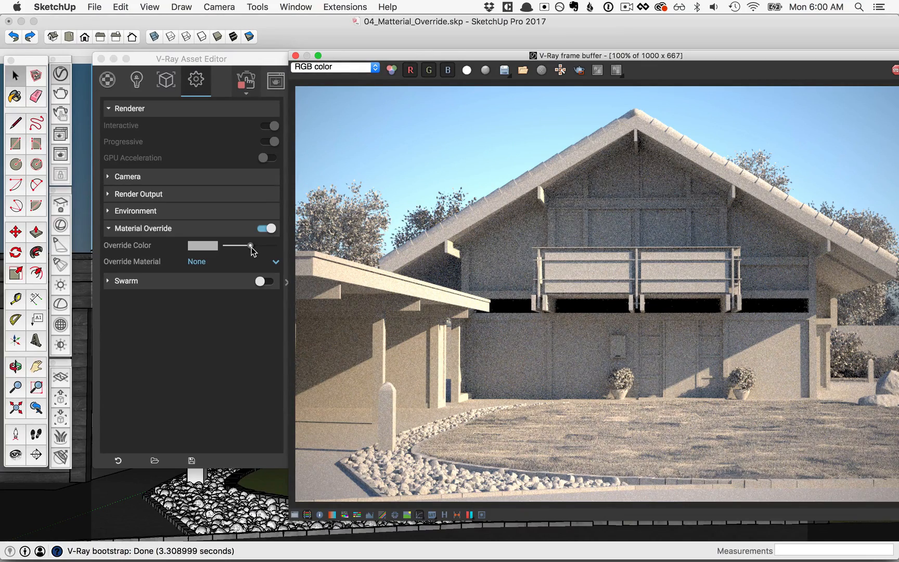
left_click_drag(252, 251, 236, 248)
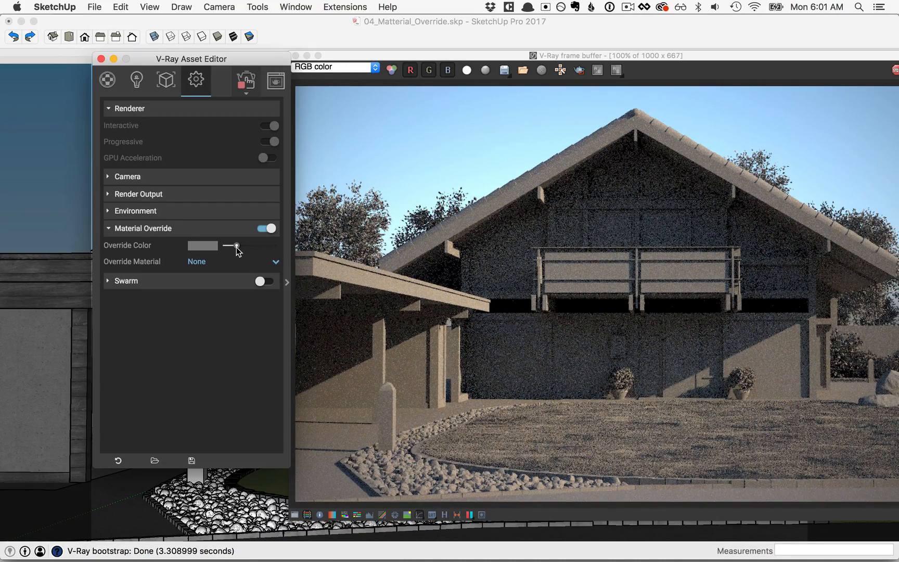
left_click_drag(236, 247, 258, 248)
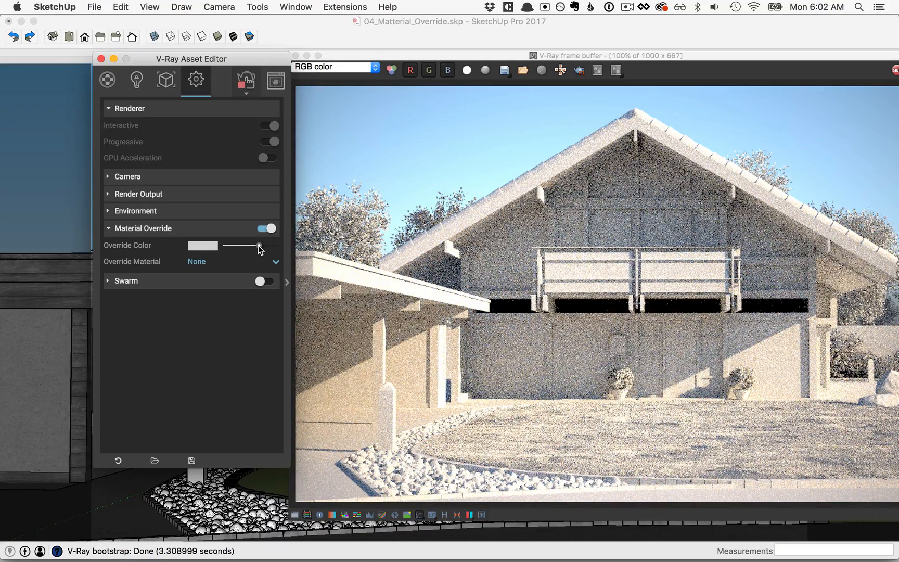
- Change the Material Override color to a bright blue, and choose a scene material as the override material
left_click(203, 246)
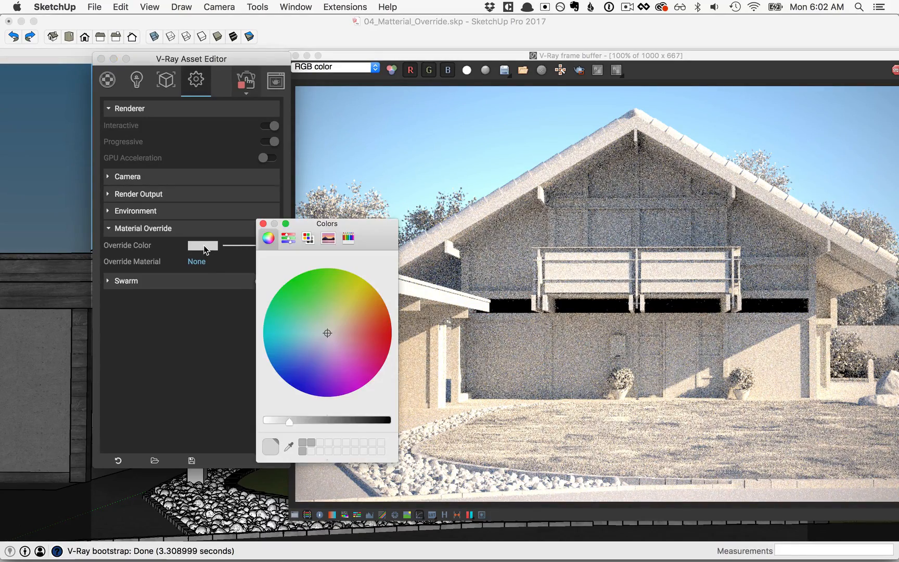
left_click(280, 348)
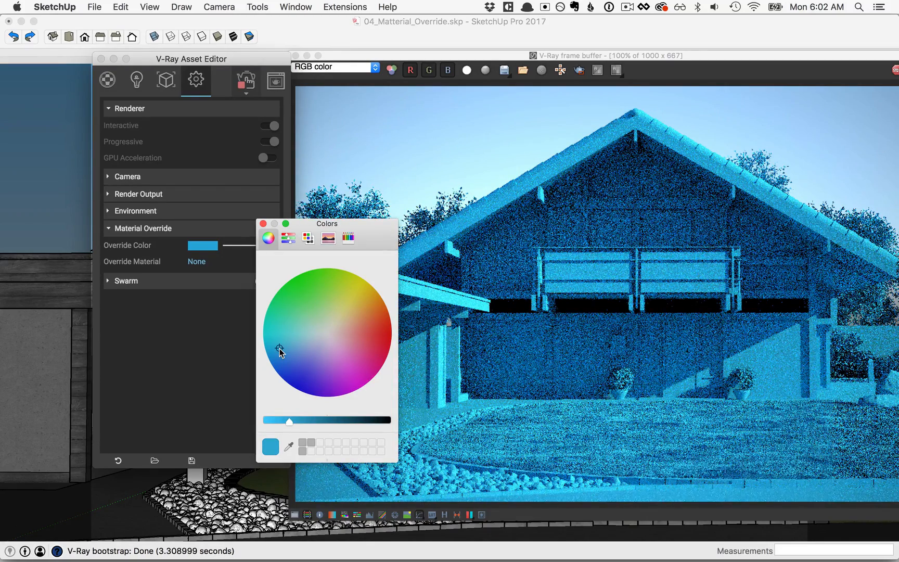
left_click(262, 223)
left_click(275, 262)
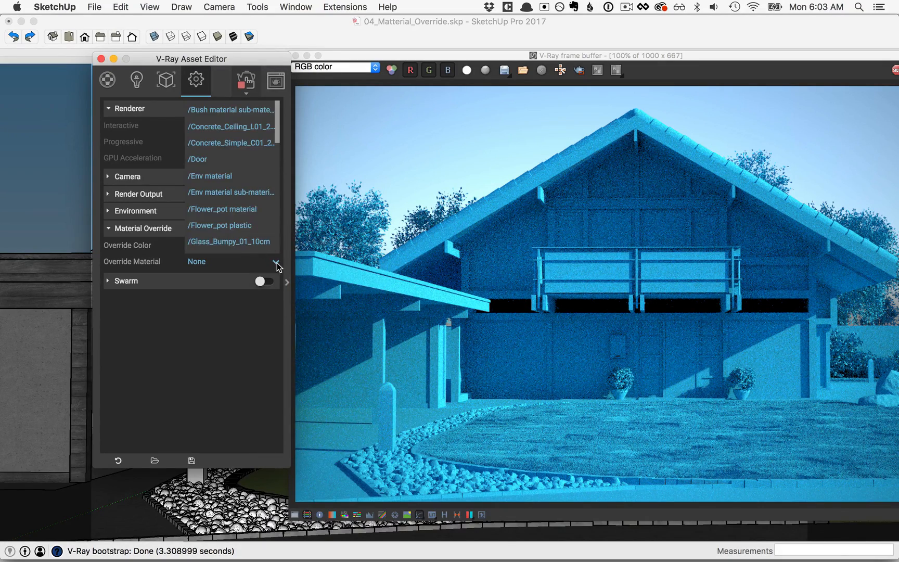
left_click(246, 141)
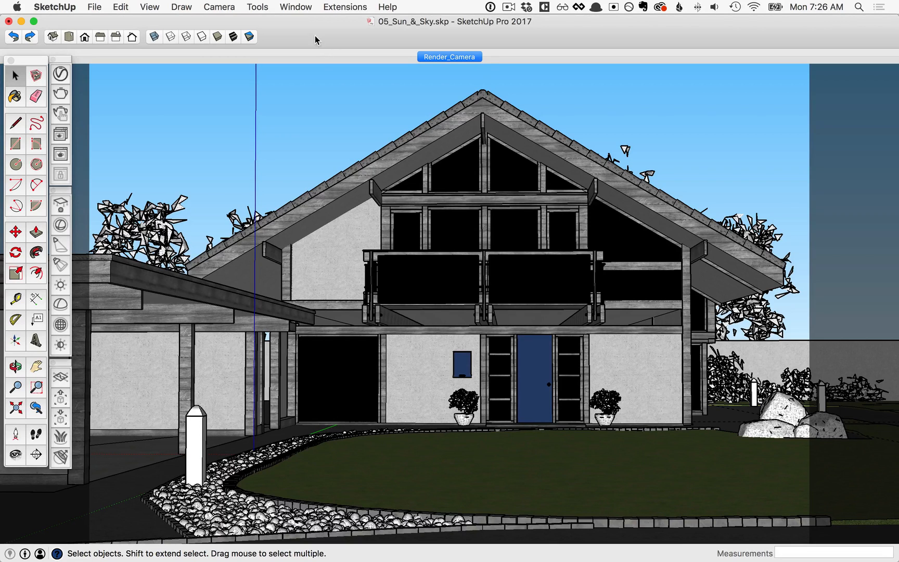
- Open the Shadow Settings, turn on shadows, and move the settings window away from the house's gable
left_click(298, 6)
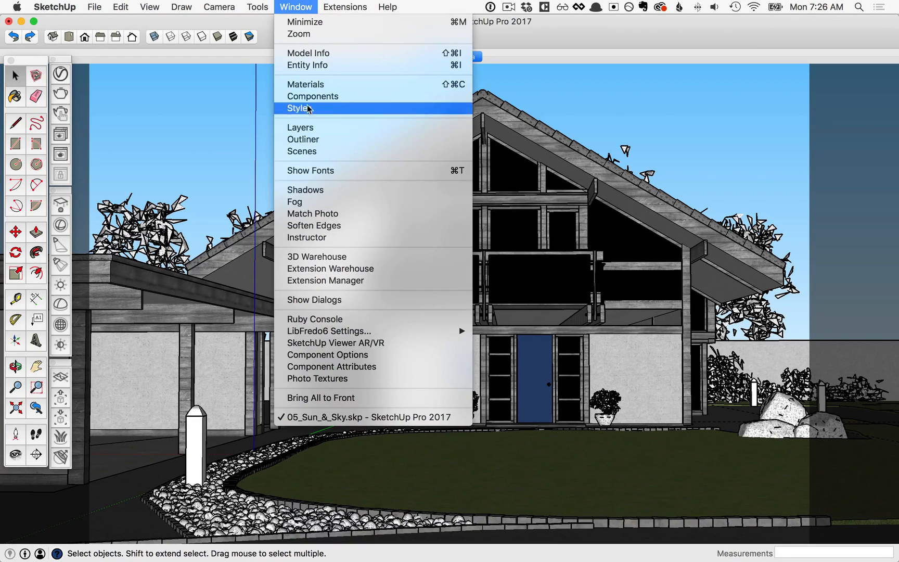
left_click(319, 190)
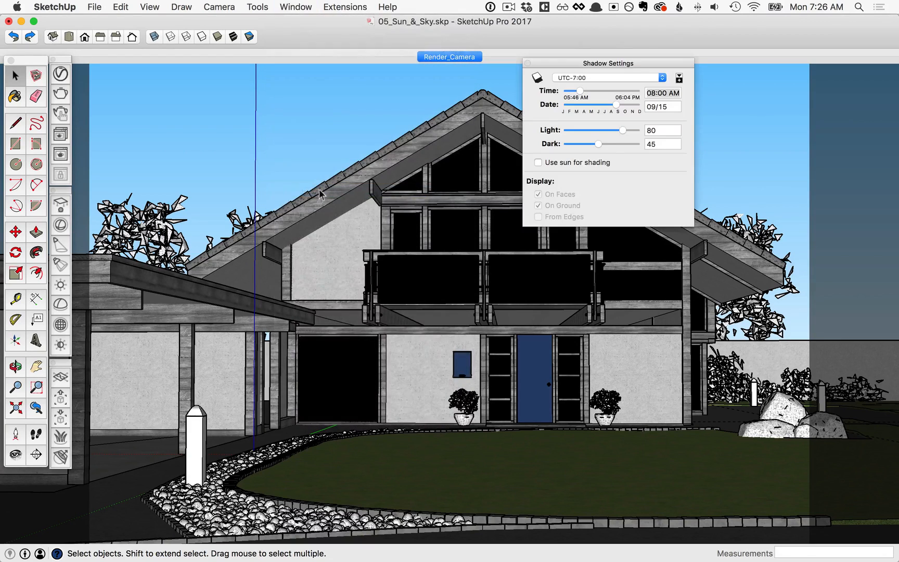
left_click(537, 78)
left_click_drag(637, 62, 746, 66)
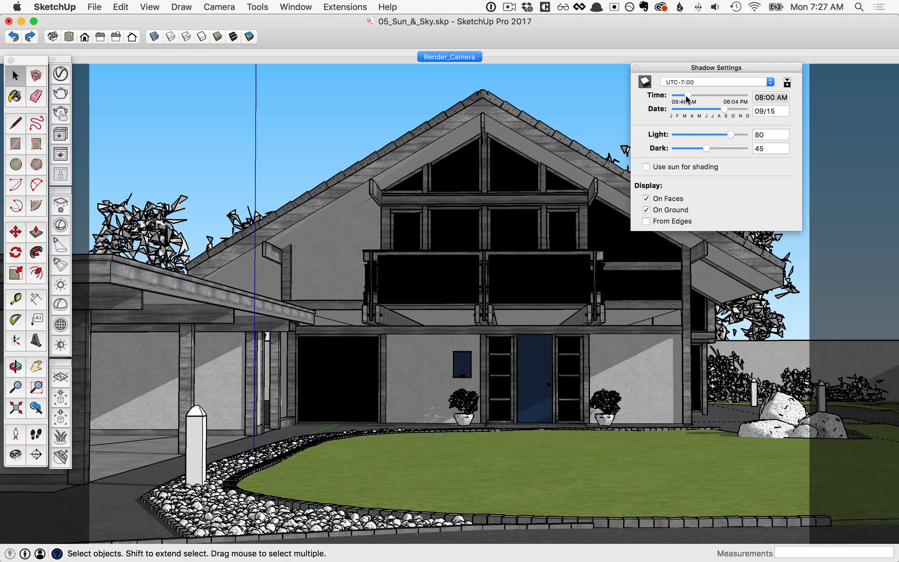
- Try other sun positions by shifting the shadow time to 09:58 AM and the date to 09/11
left_click_drag(693, 96, 697, 96)
left_click(696, 95)
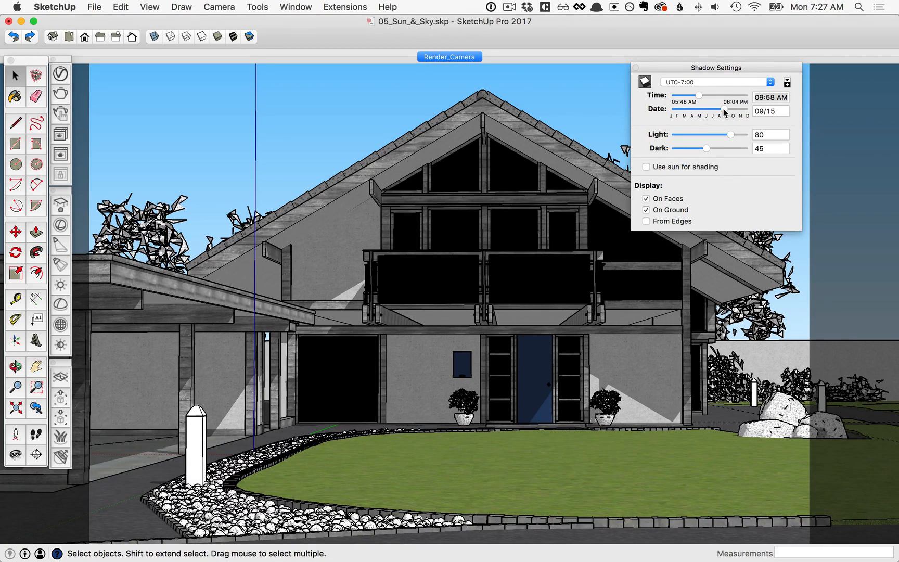
left_click_drag(724, 112, 723, 111)
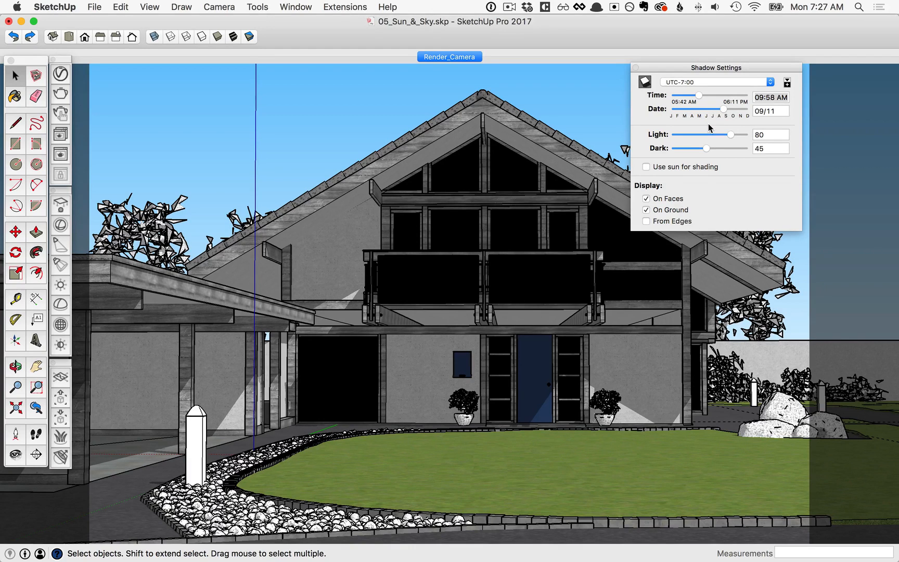
- Set the shadow time to 13:45 and the date to 12/08
left_click(773, 96)
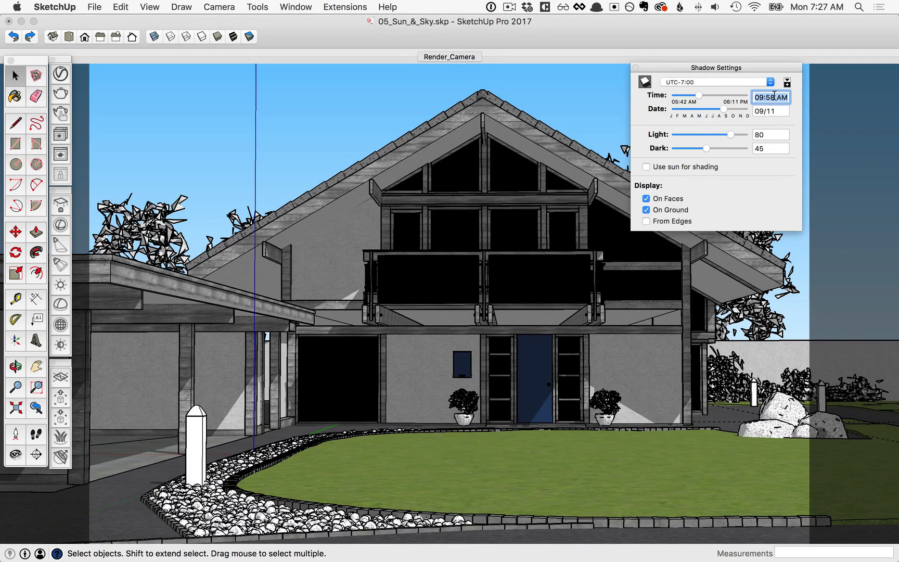
left_click_drag(775, 97, 749, 96)
type("13:45")
left_click(764, 113)
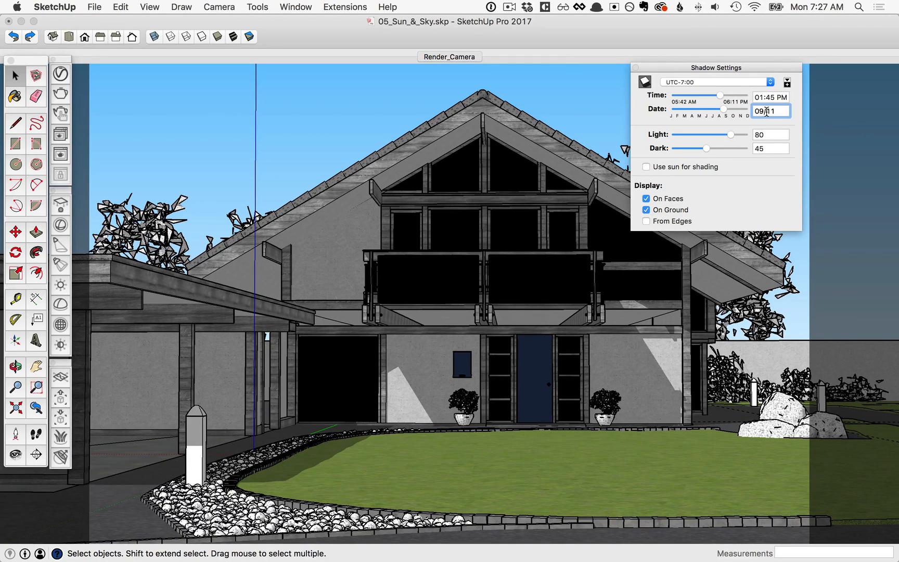
type("12")
left_click(767, 112)
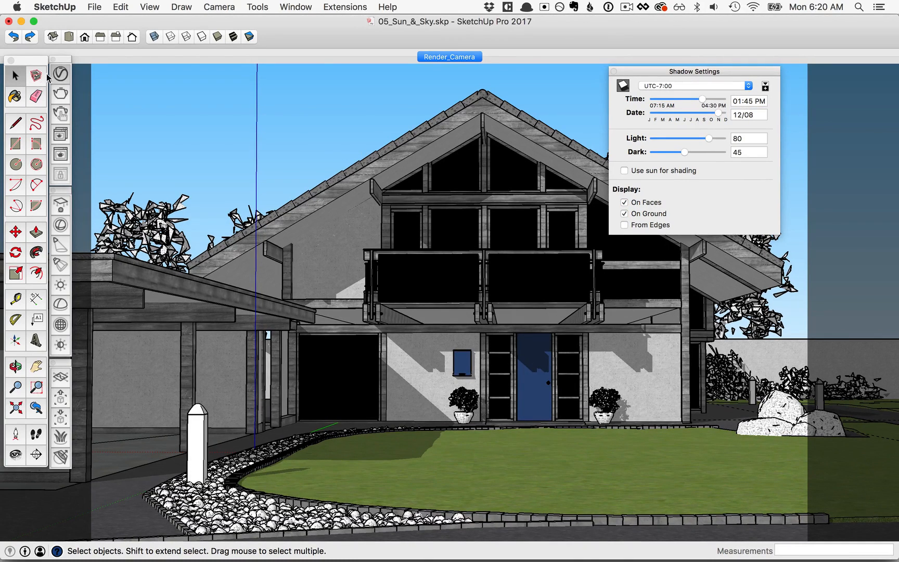
- Start an interactive V-Ray render of the house and move the frame buffer beside the Asset Editor
left_click(57, 74)
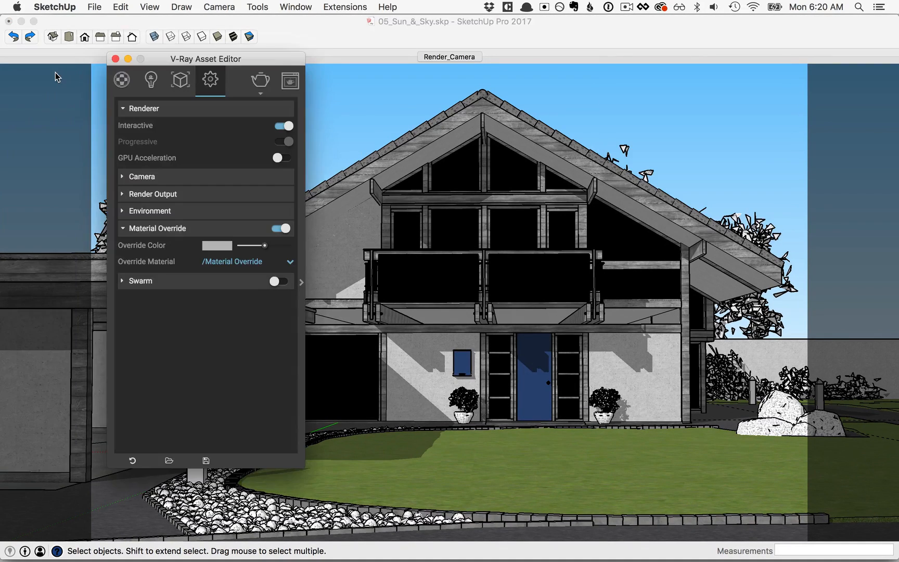
left_click(260, 94)
left_click(260, 110)
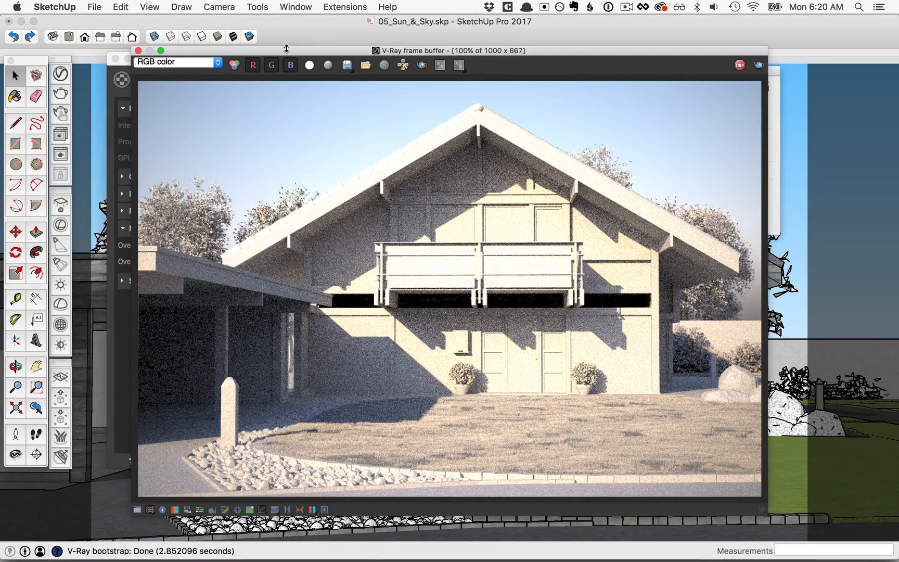
left_click_drag(290, 54, 423, 60)
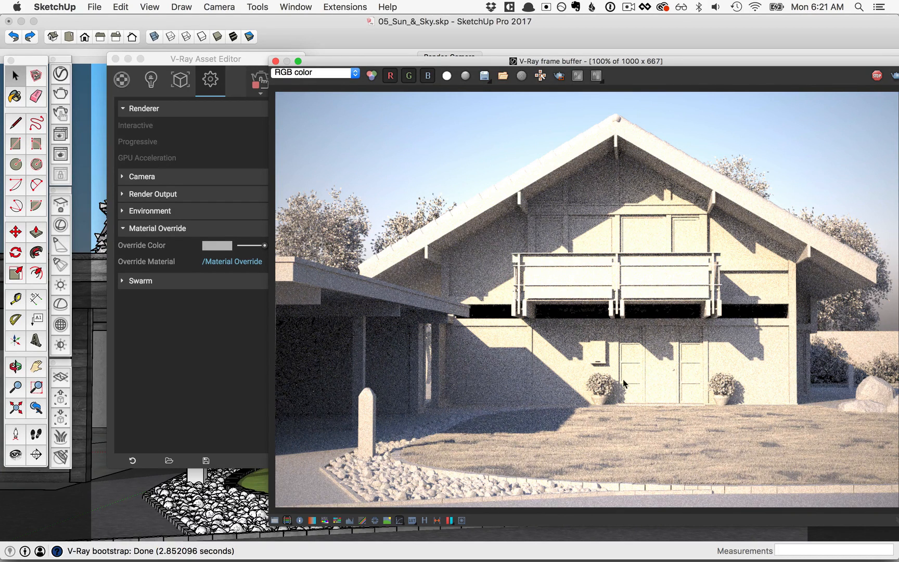
- Expand the SunLight parameters in the V-Ray Asset Editor and set the sun's Size Multiplier to 4
left_click(150, 80)
left_click(150, 80)
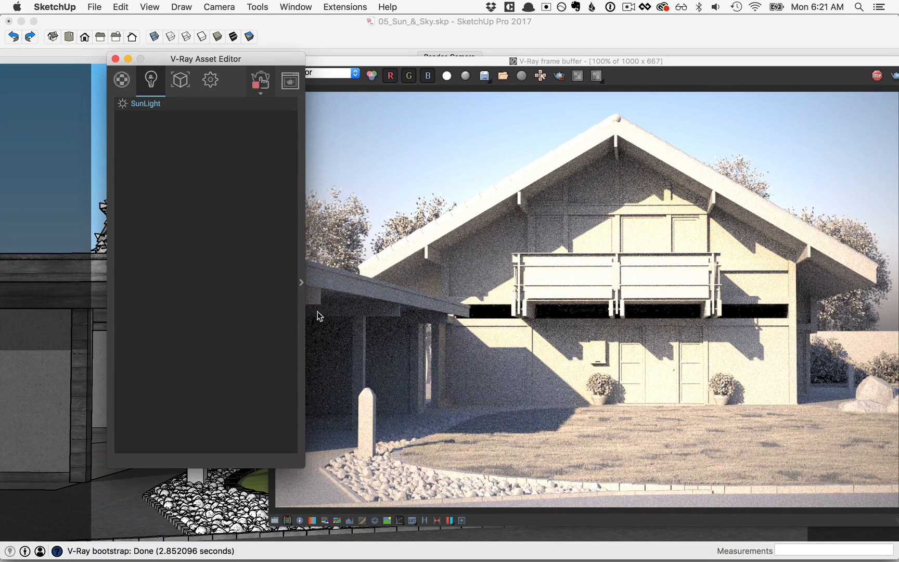
left_click(302, 281)
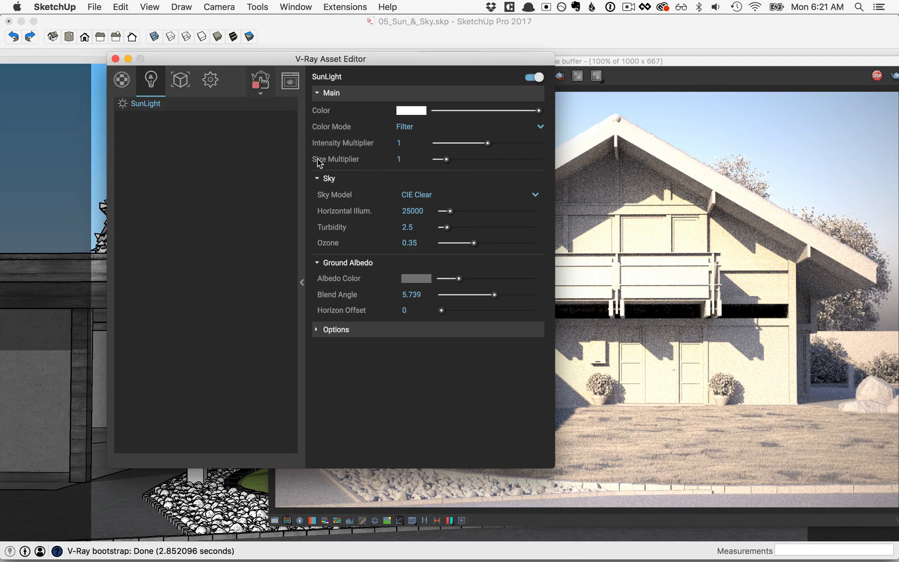
mouse_move(334, 162)
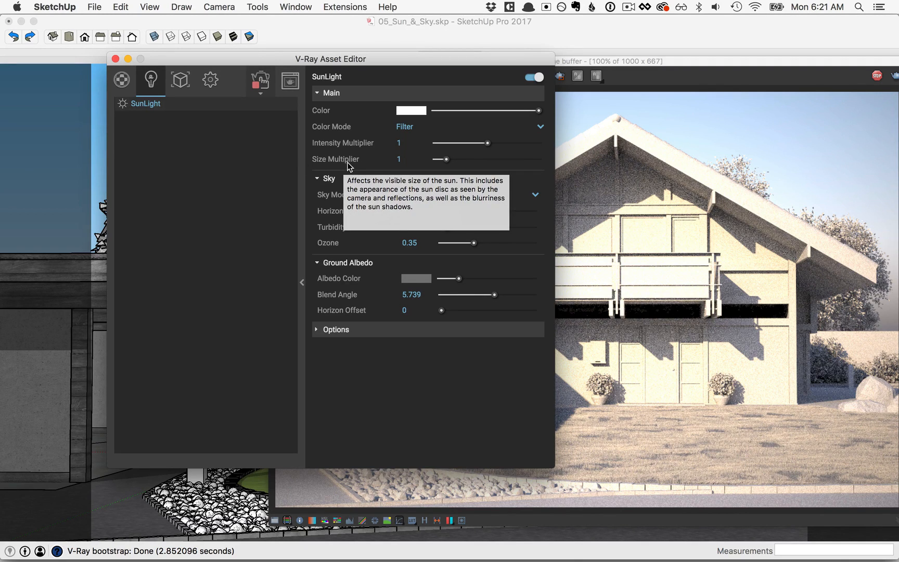
left_click(399, 159)
type("4")
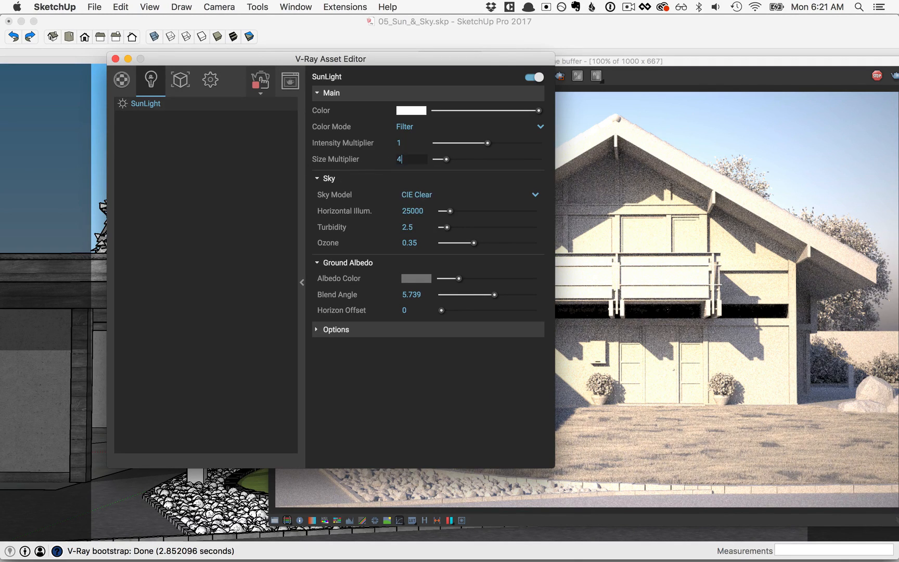
key("Return")
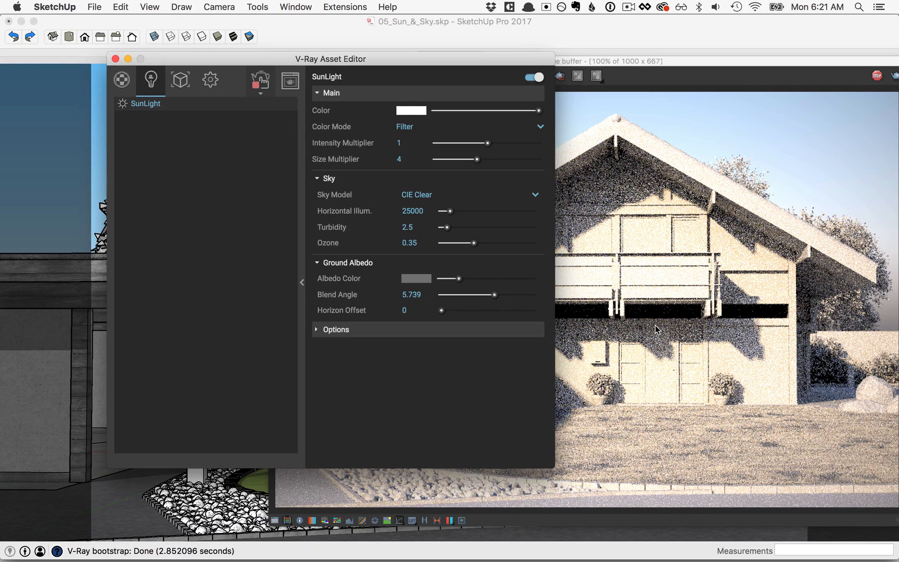
- Change the SunLight's Sky Model to Hosek et al
left_click(317, 179)
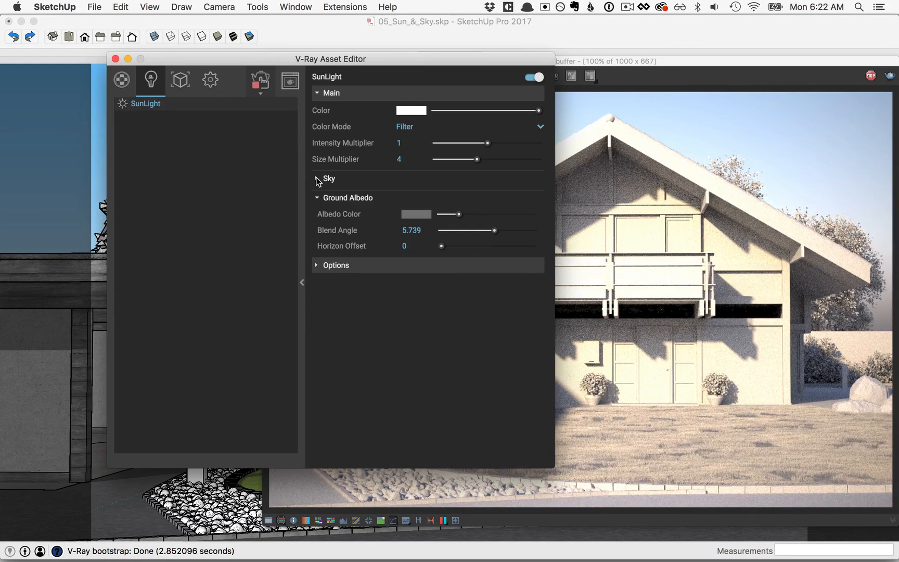
left_click(317, 179)
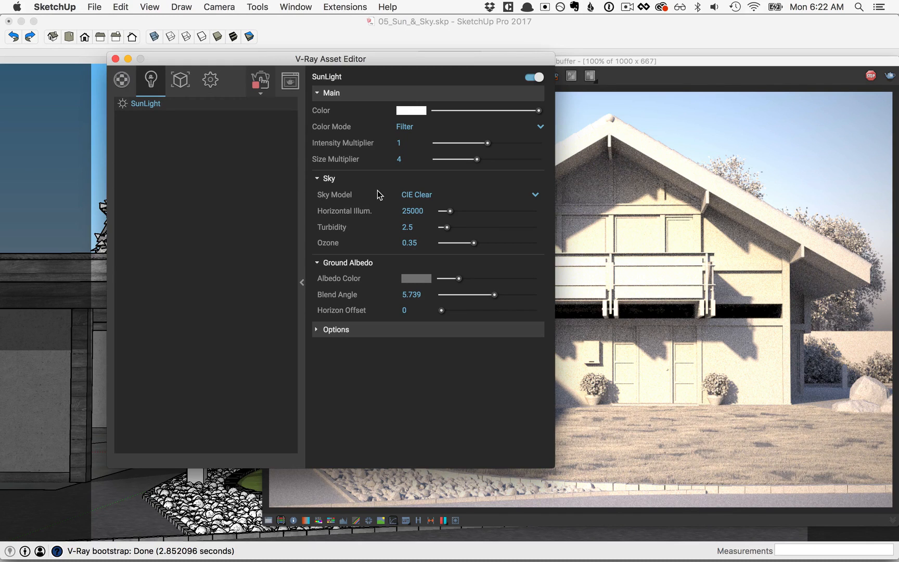
left_click(535, 196)
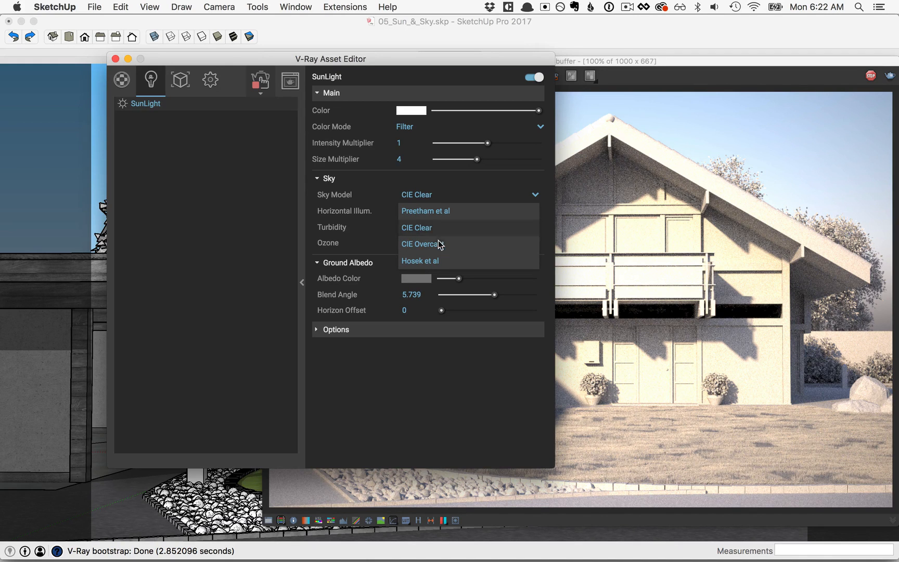
left_click(425, 261)
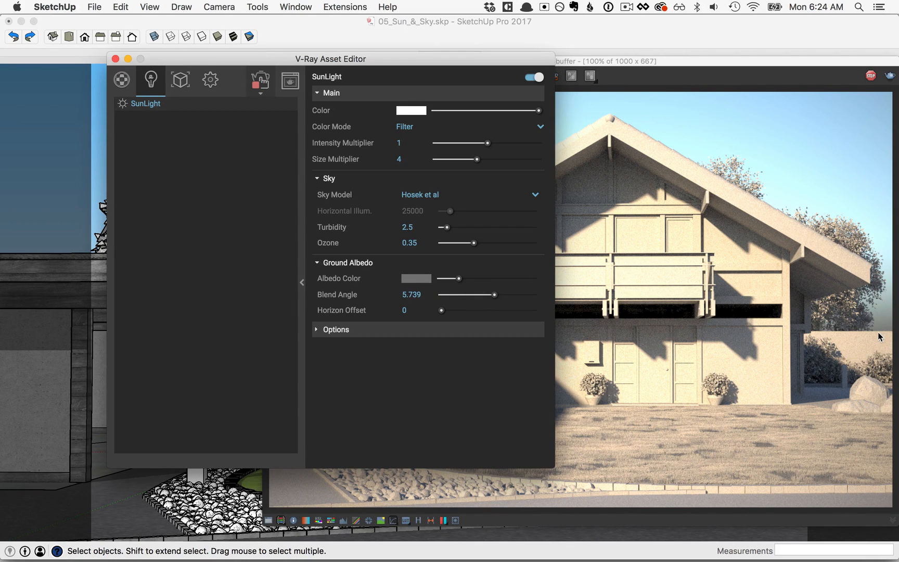
- Change the SunLight's ground Albedo Color to a saturated dark red
left_click(416, 278)
left_click(338, 334)
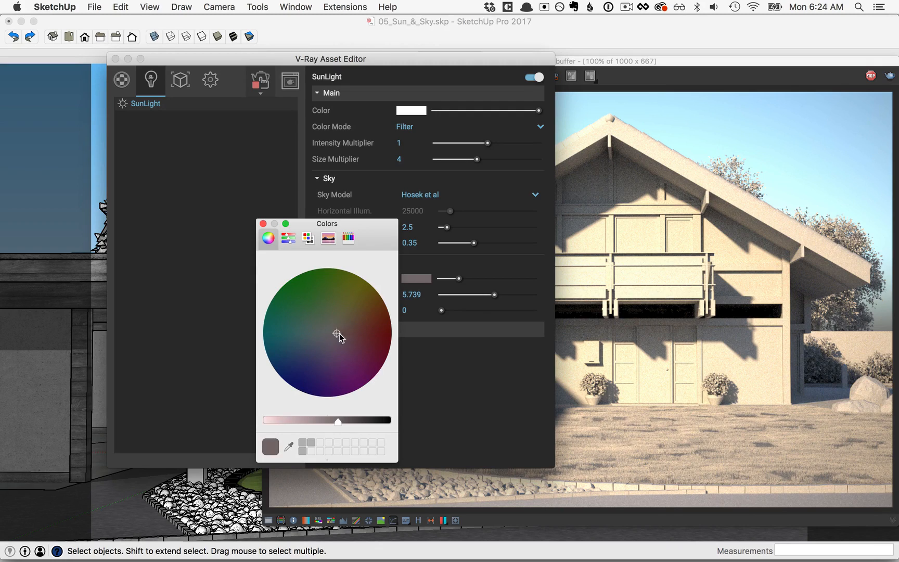
left_click_drag(340, 337, 389, 333)
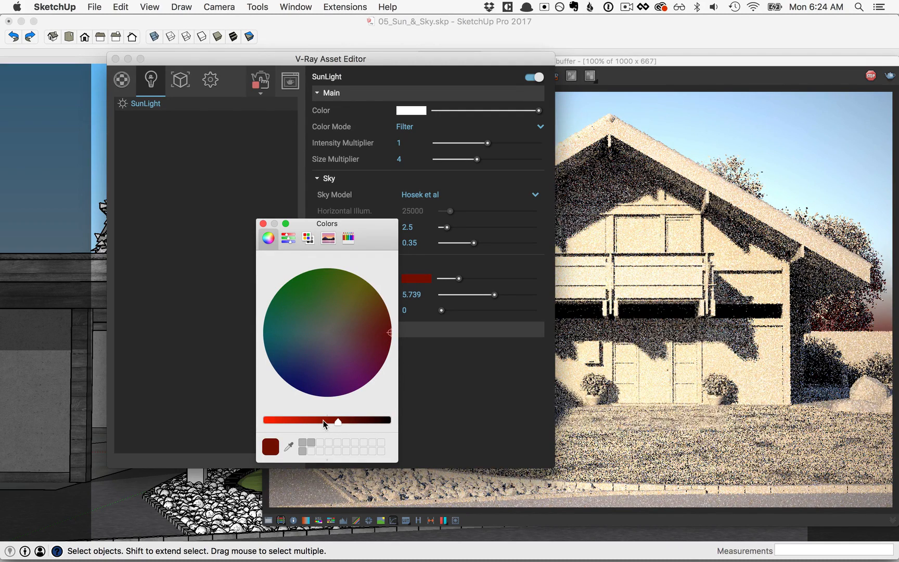
left_click(262, 224)
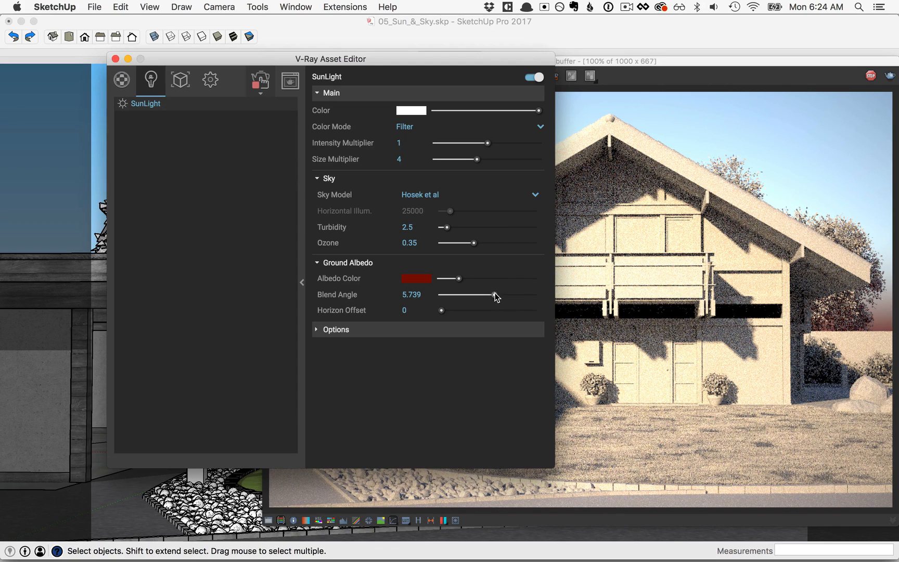
- Try a Blend Angle of 8.31 for the ground albedo, set it to 6, and set the Horizon Offset to 1
left_click_drag(494, 294, 519, 298)
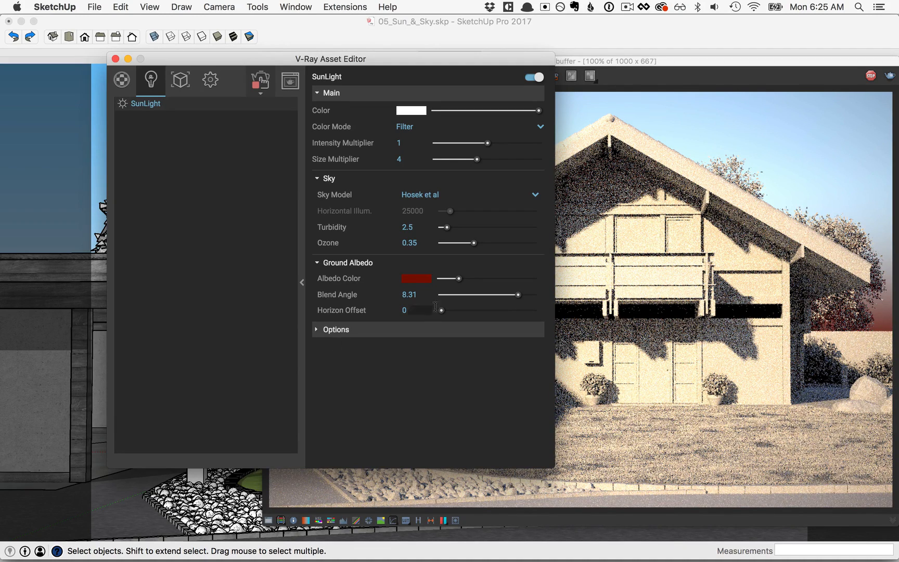
left_click(411, 294)
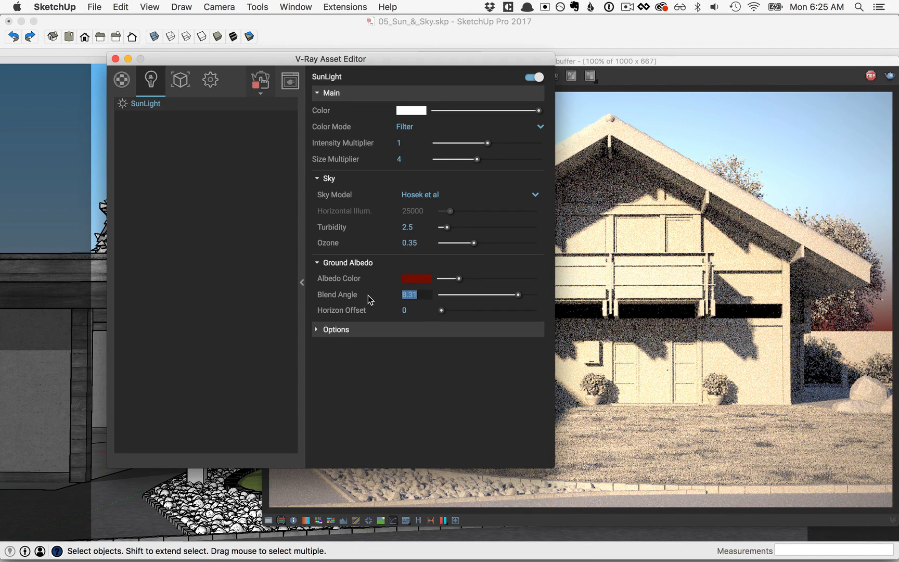
type("6")
key("Return")
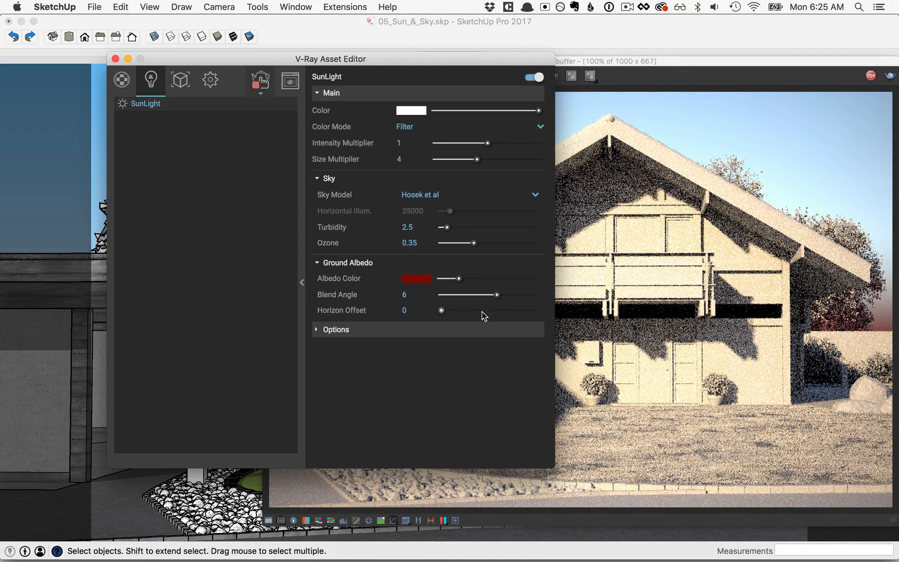
left_click(405, 310)
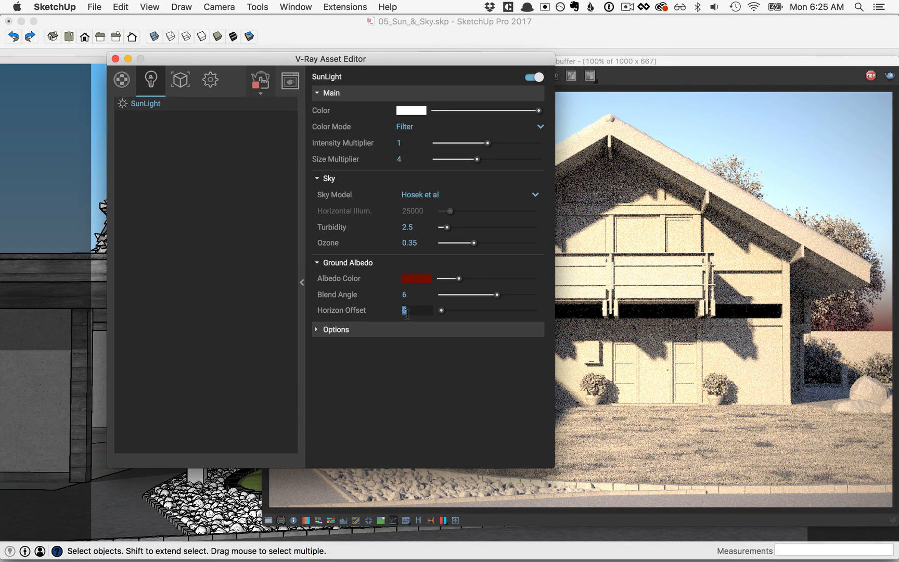
type("1")
key("Return")
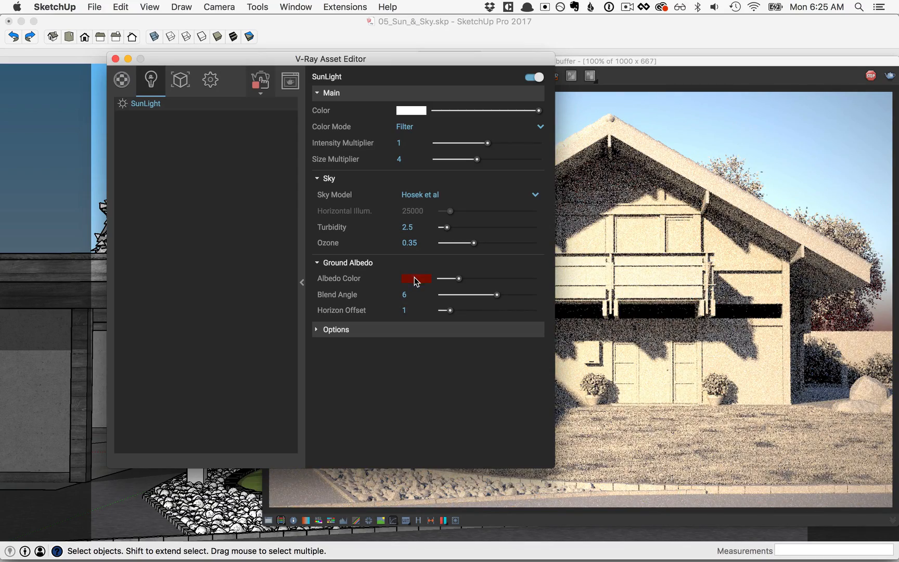
- Reset the SunLight's ground Albedo Color to a neutral grey and collapse the light's parameters
left_click(414, 278)
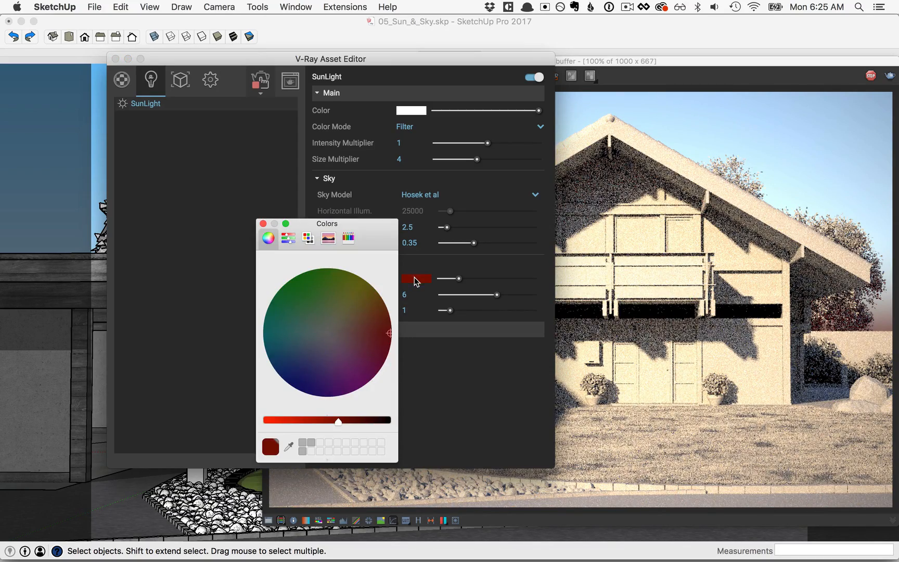
left_click(327, 333)
left_click(263, 224)
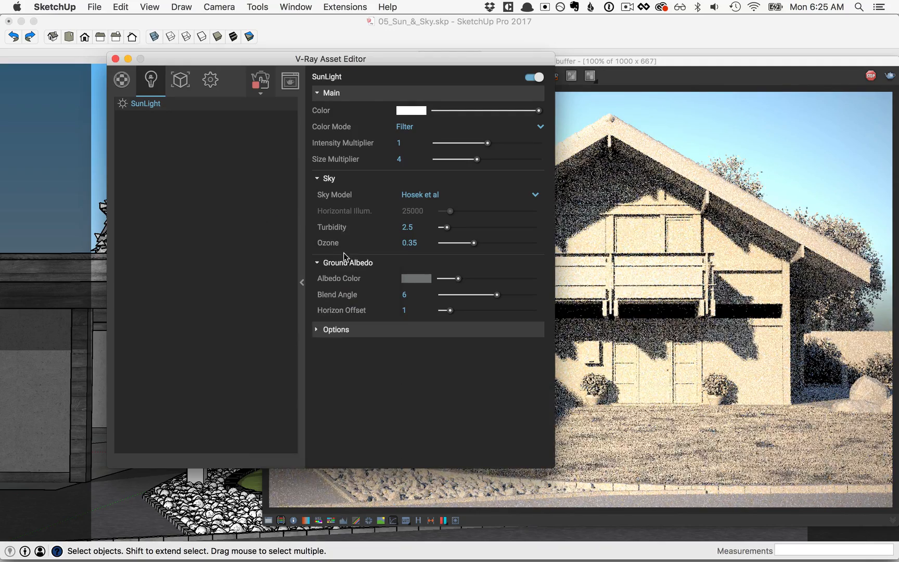
left_click(301, 282)
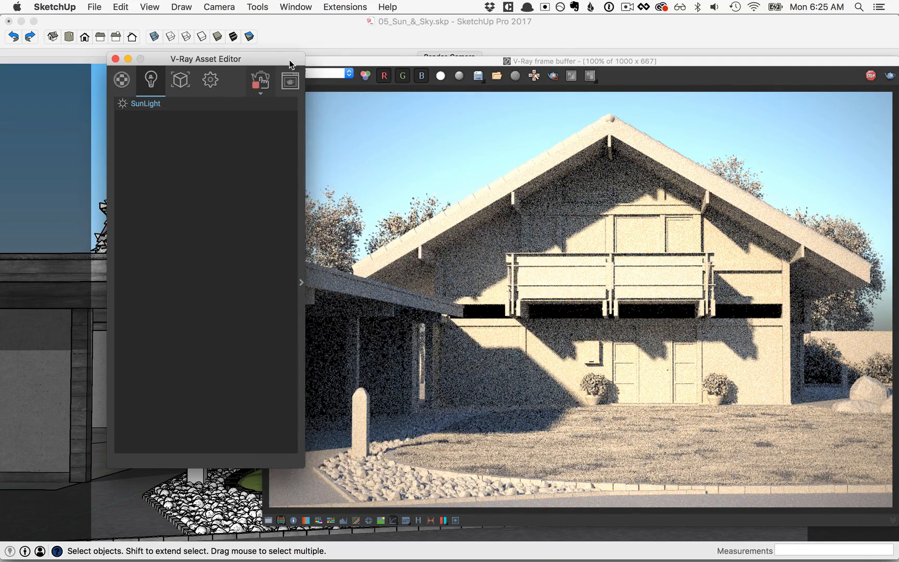
left_click_drag(290, 62, 243, 62)
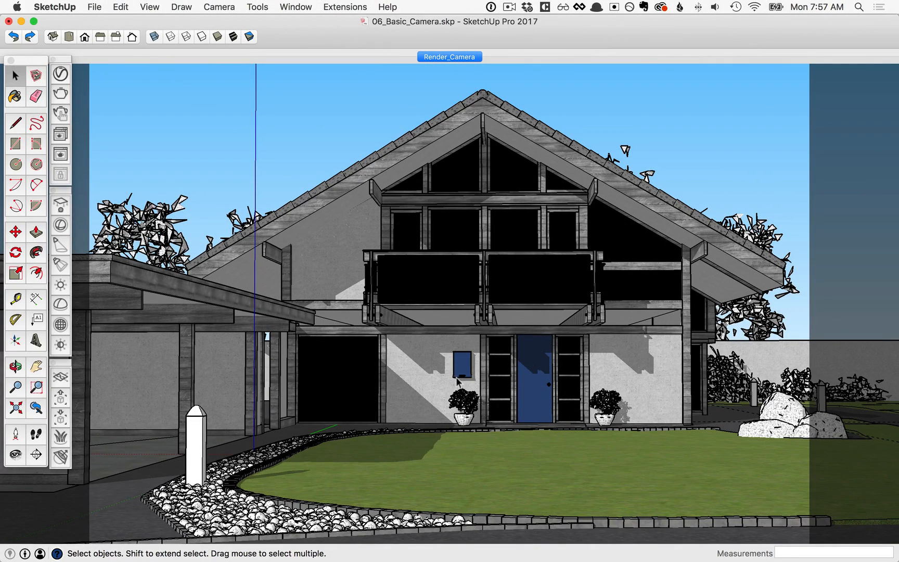
- Expand the Camera settings in the V-Ray Asset Editor of 06_Basic_Camera.skp, start an interactive render, and collapse Depth of Field
left_click(61, 75)
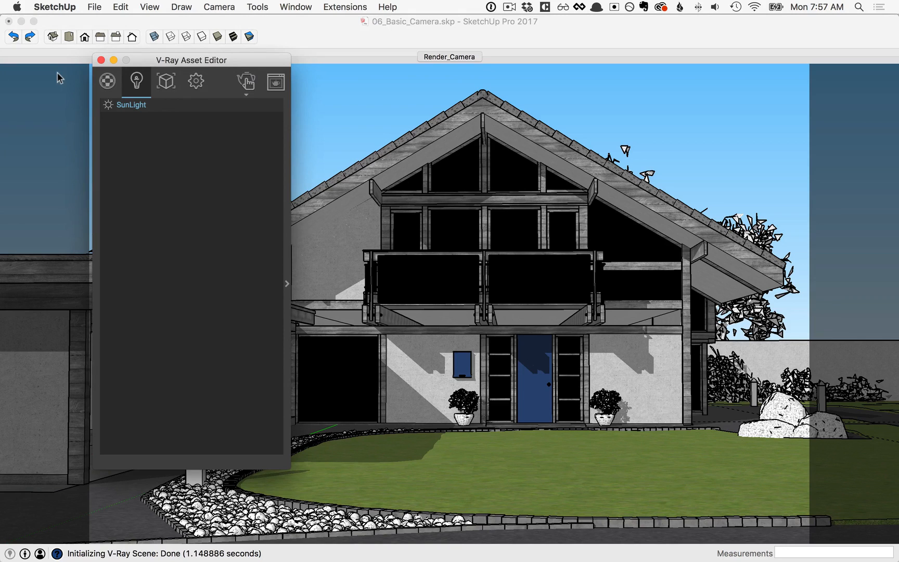
left_click(196, 83)
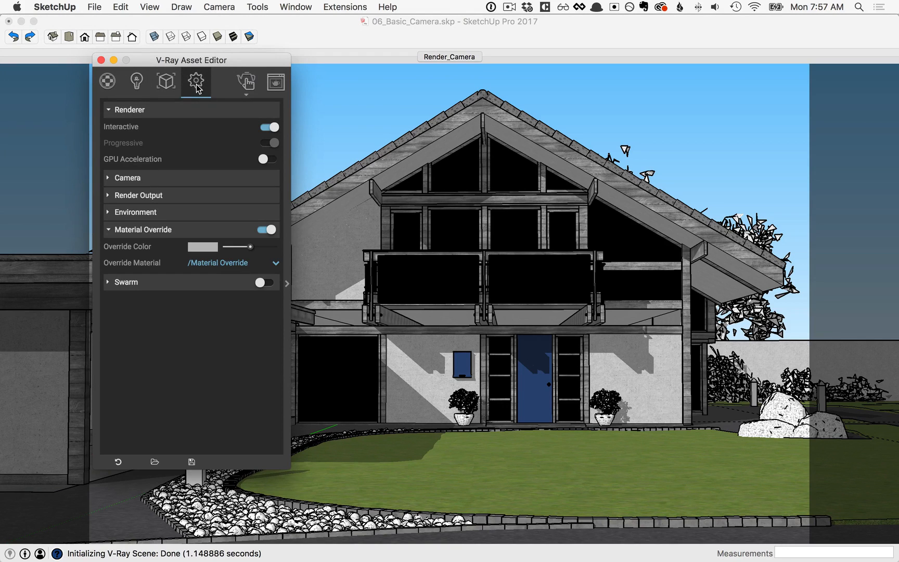
left_click(127, 178)
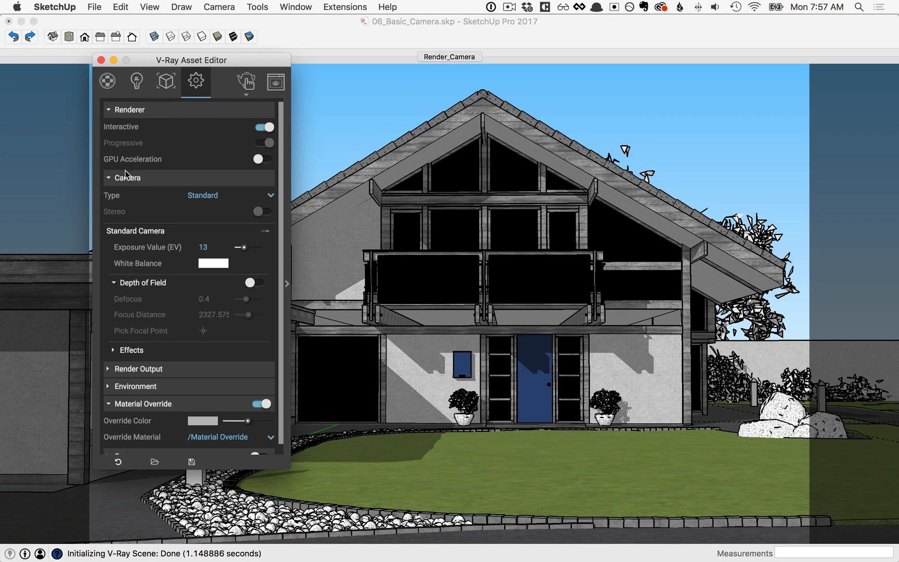
left_click(247, 84)
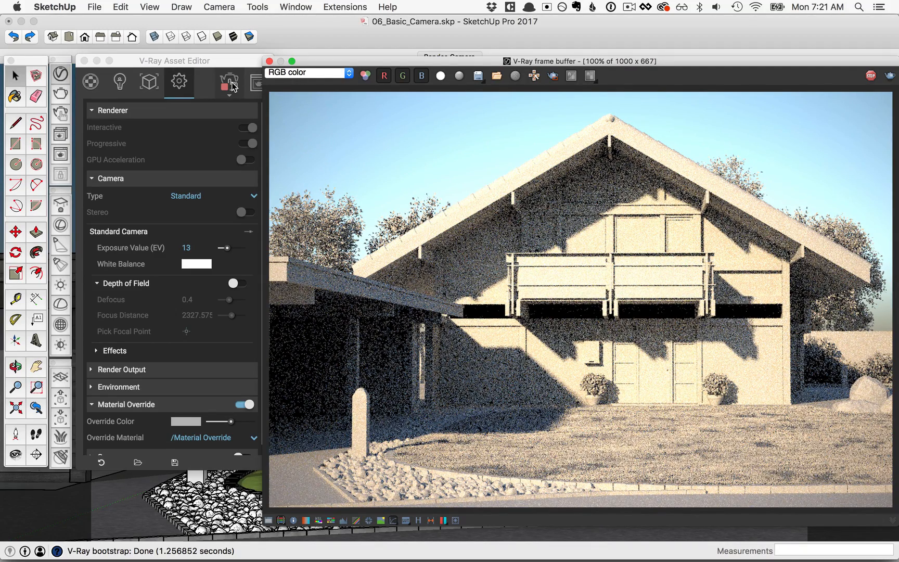
left_click(96, 284)
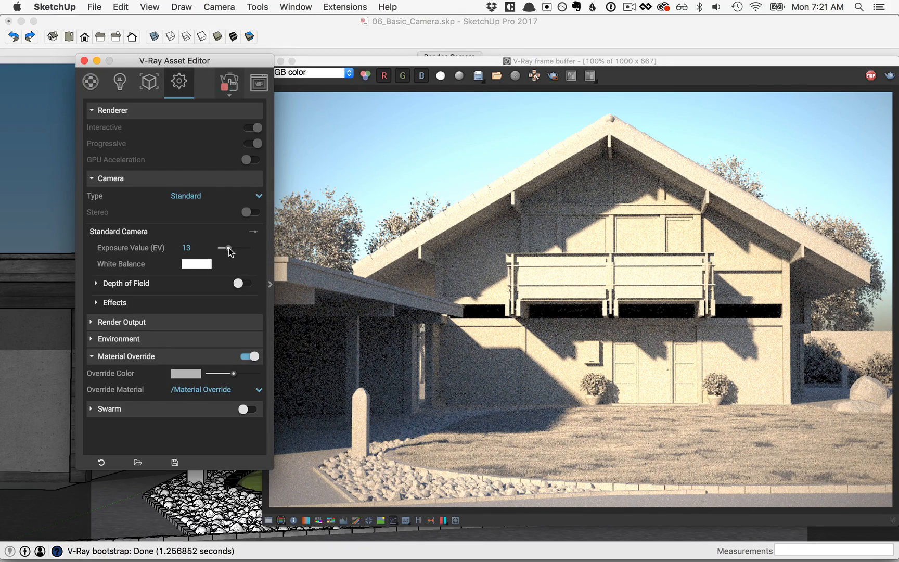
- Try Exposure Values of 1.92 and 14.4 for the standard camera and set the value back to 13
left_click_drag(229, 249, 236, 250)
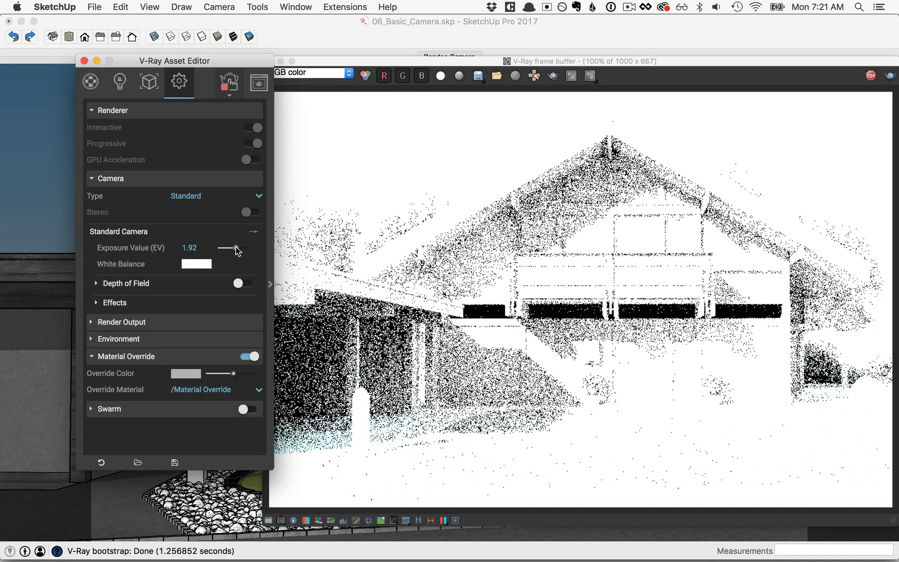
left_click_drag(237, 251, 229, 251)
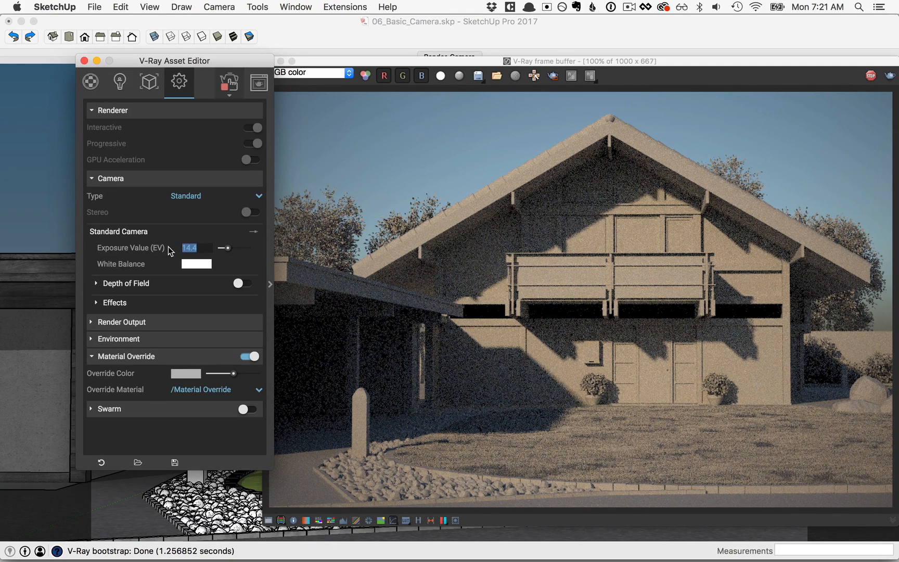
type("13")
key("Return")
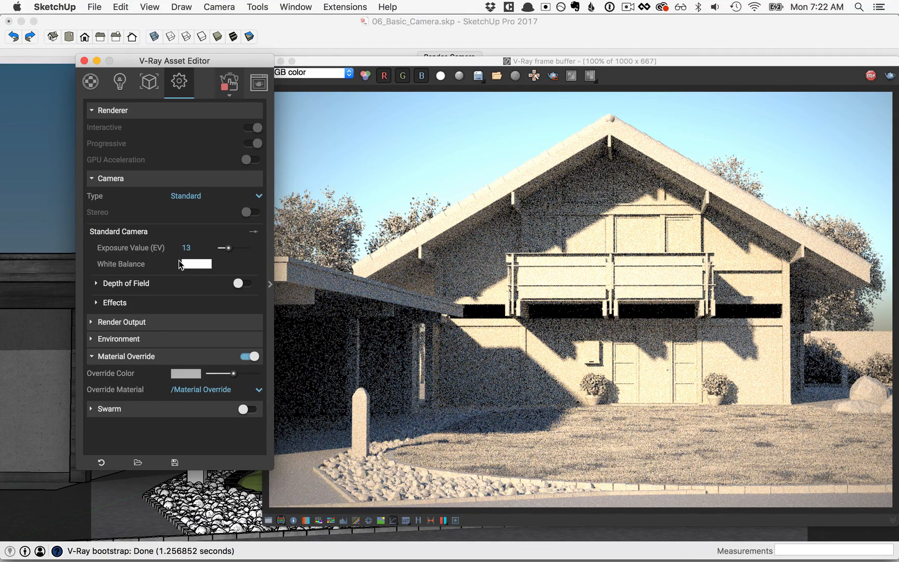
- Set the camera's White Balance to a pale yellow and turn off the Material Override
left_click(196, 264)
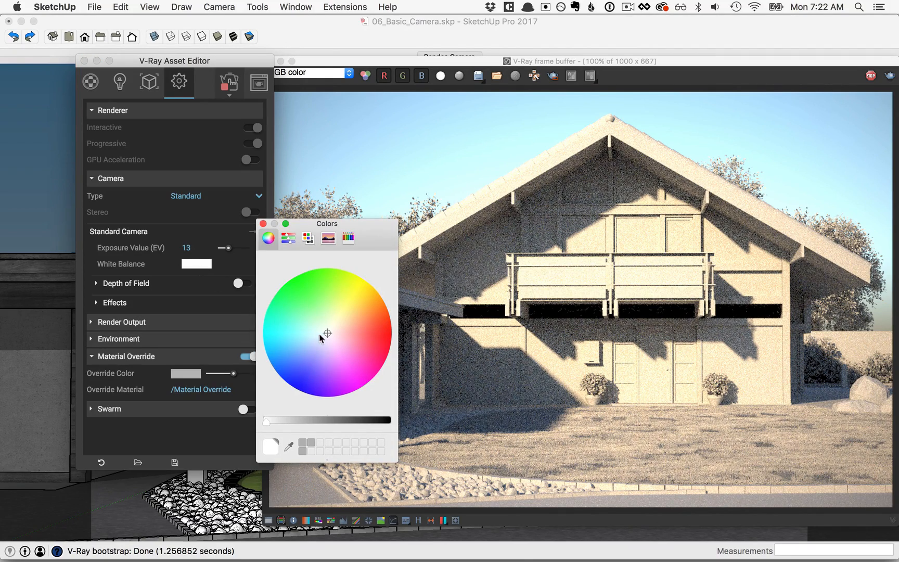
left_click_drag(327, 333, 330, 328)
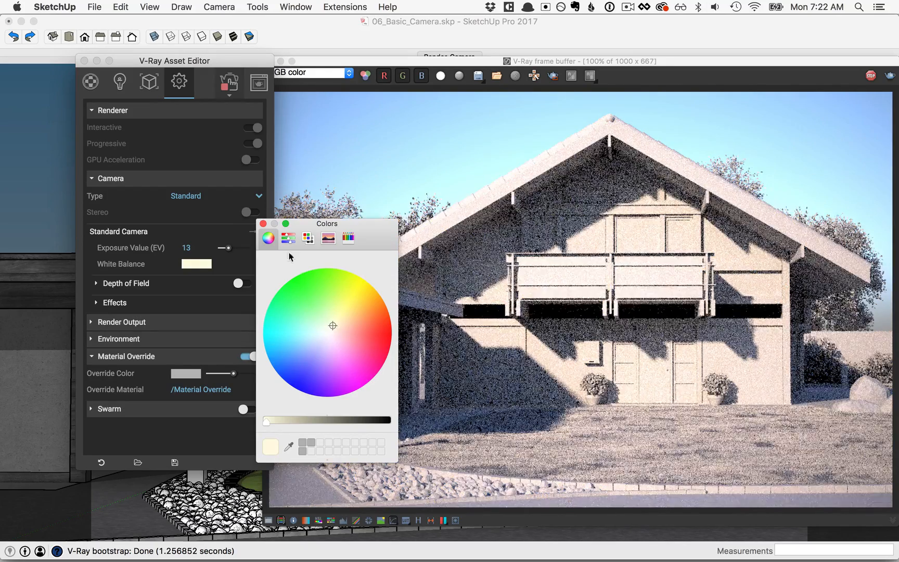
left_click(263, 223)
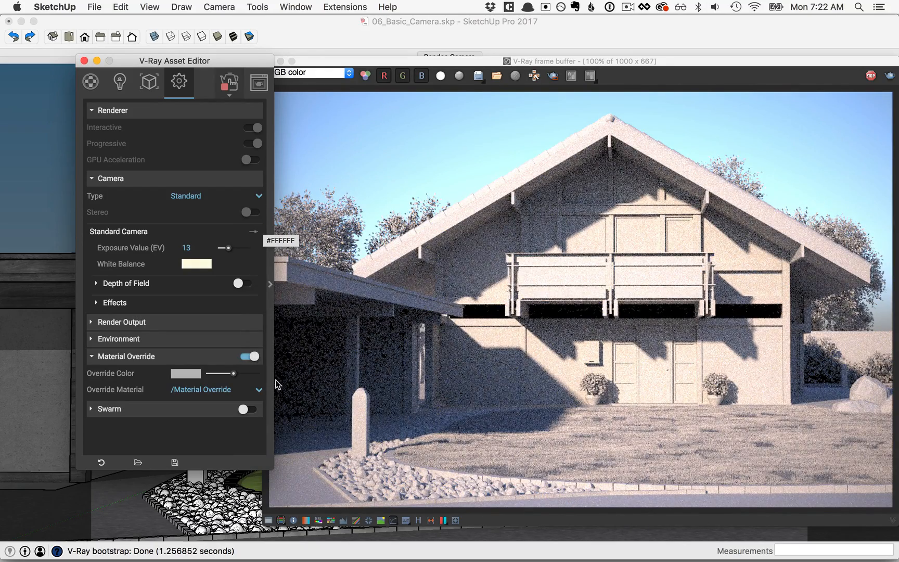
left_click(254, 357)
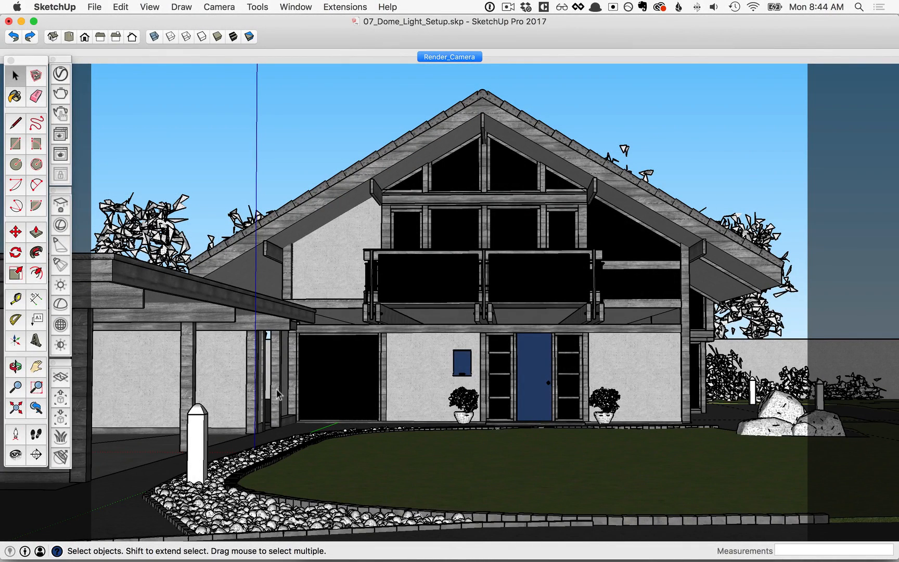
- Place a V-Ray Dome Light on the lawn in front of the house in 07_Dome_Light_Setup.skp
left_click(60, 306)
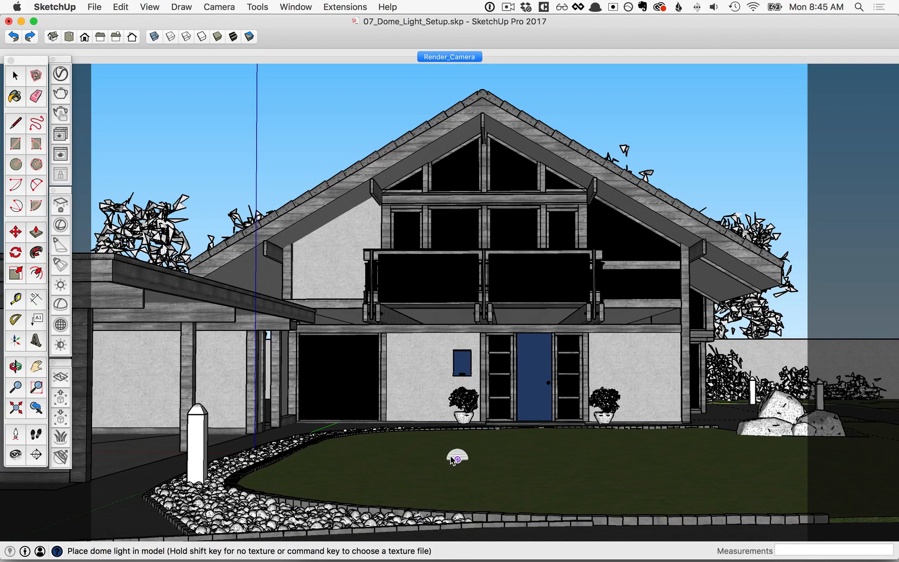
left_click(451, 460)
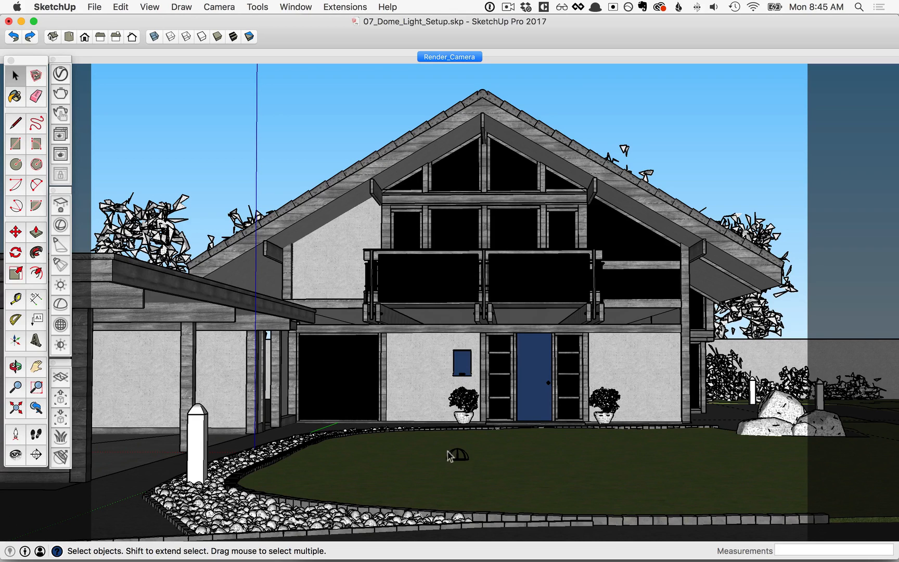
- Turn off the SunLight in the V-Ray Asset Editor and start an interactive render lit by the dome light
left_click(60, 75)
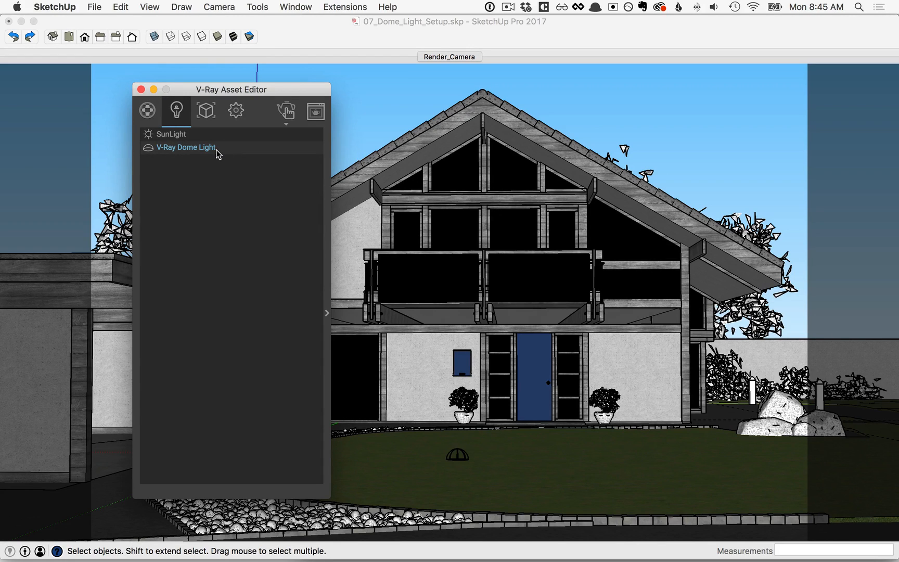
left_click(148, 138)
left_click(288, 113)
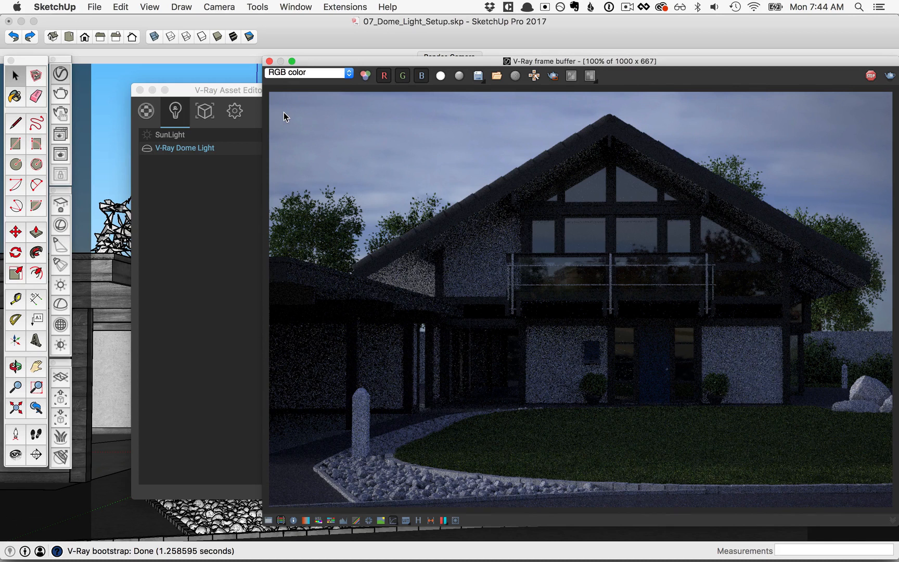
left_click_drag(251, 90, 187, 63)
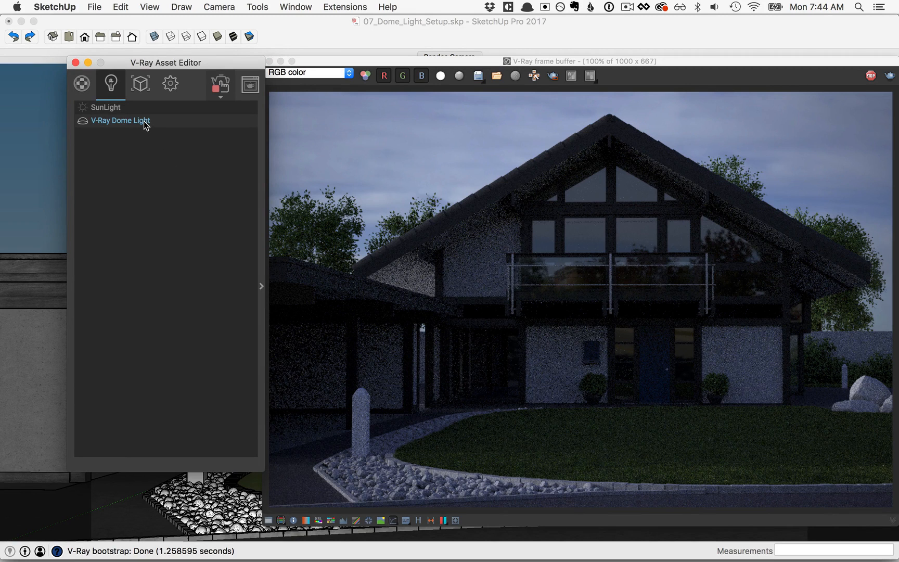
- Expand the V-Ray Dome Light's parameters and set its Intensity to 3
left_click(261, 286)
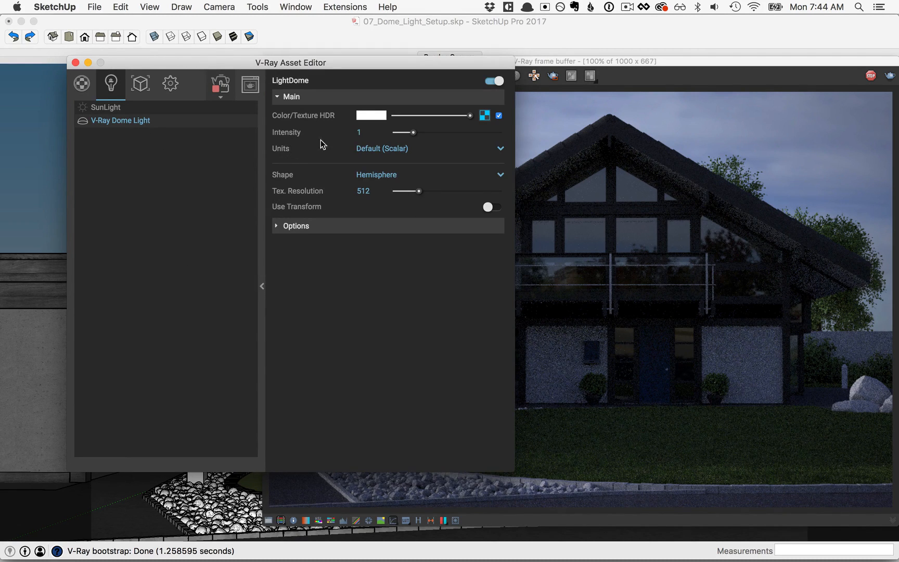
left_click(370, 132)
type("3")
key("Return")
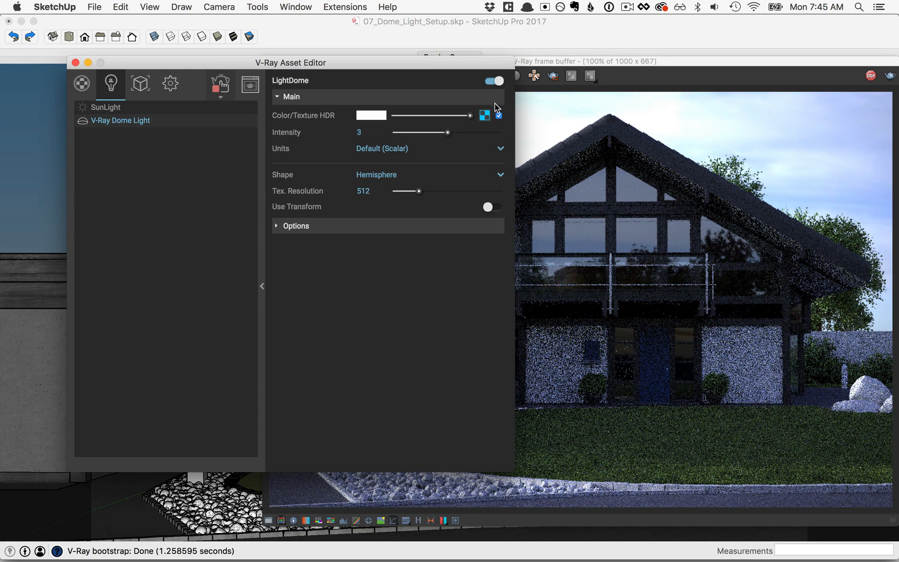
- Set the Horizontal Rotation of the dome light's HDR texture to 160 in its UVW environment mapping
left_click(482, 115)
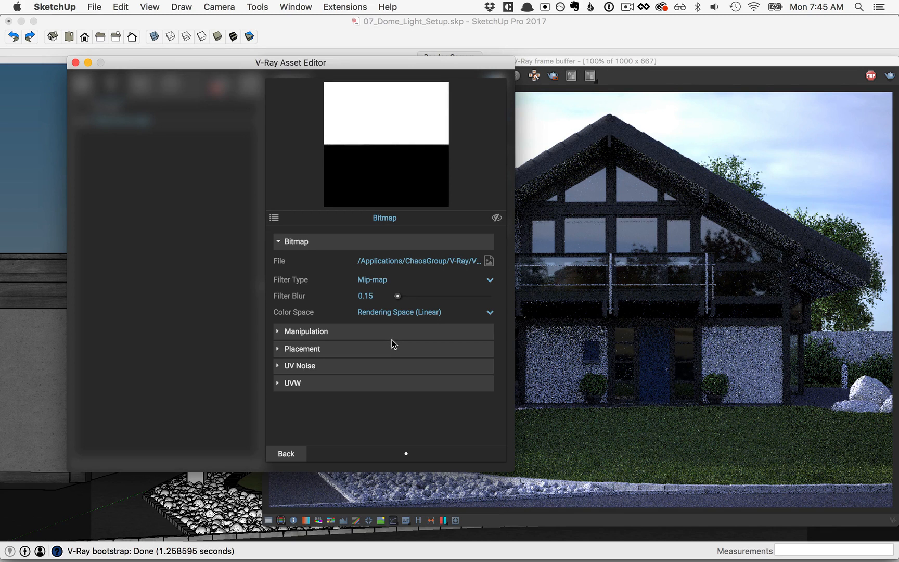
left_click(290, 385)
scroll(320, 398, "down", 5)
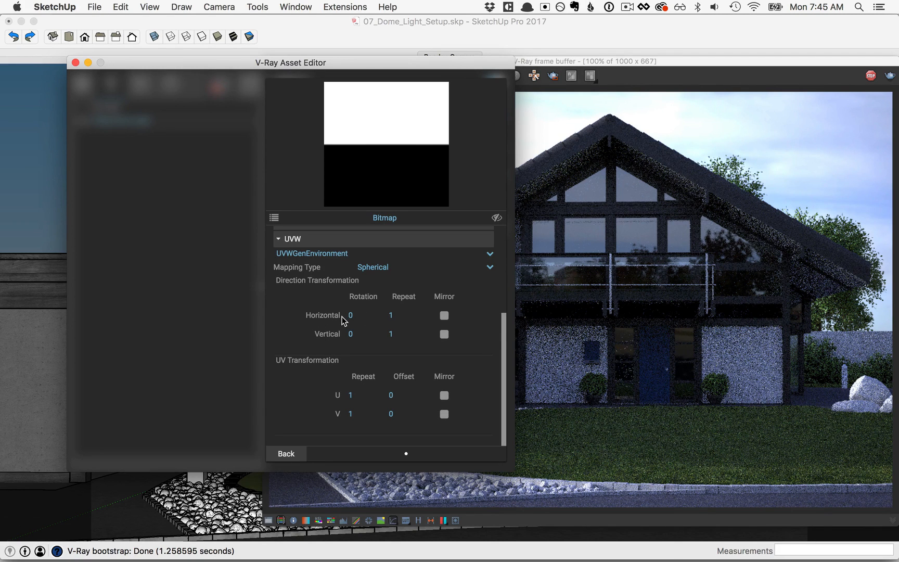
type("16")
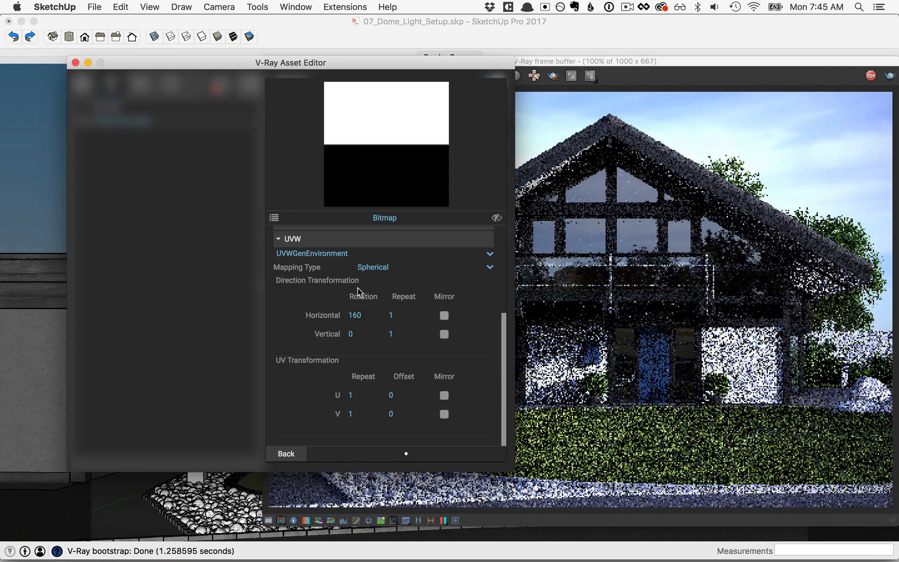
left_click(292, 239)
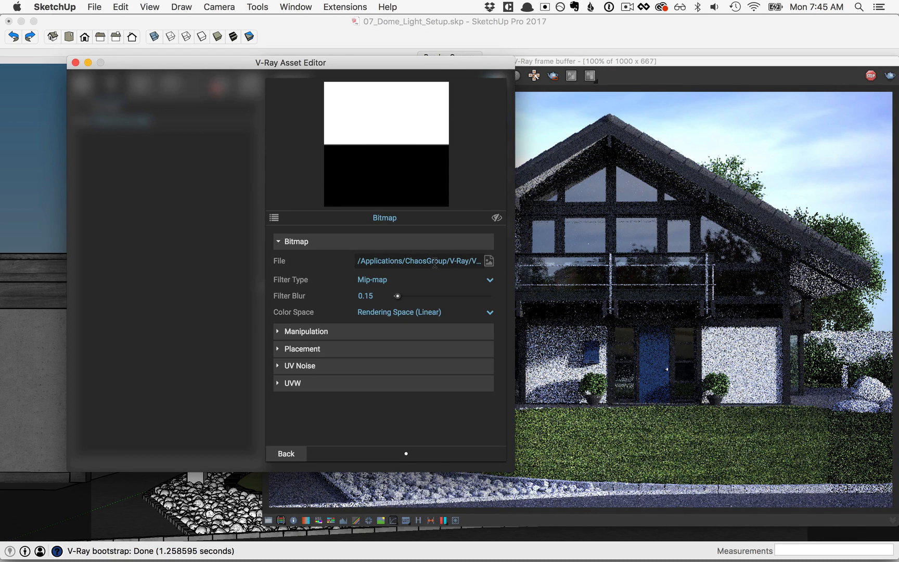
- View the source folder of the dome light's HDR bitmap without choosing a file, and close the texture and light parameters
left_click(489, 261)
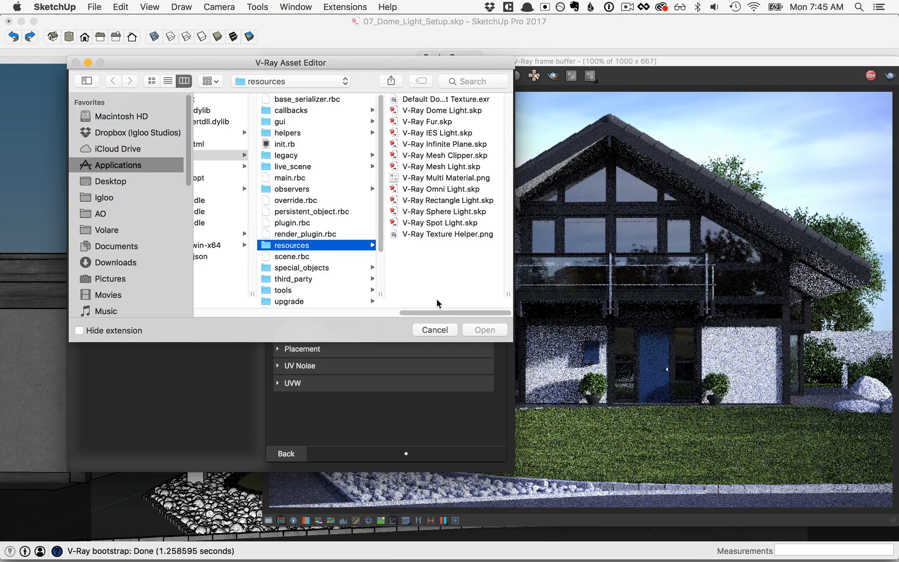
left_click(437, 330)
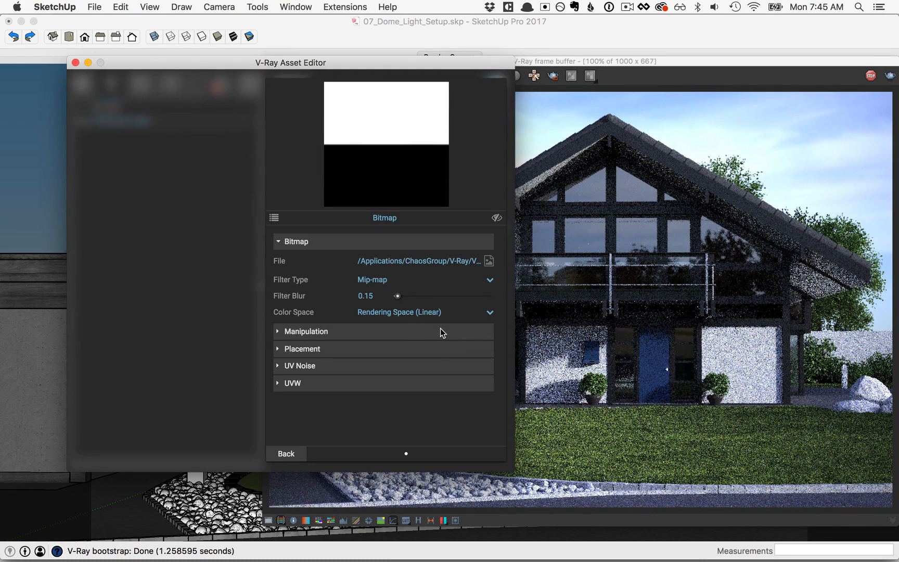
left_click(287, 453)
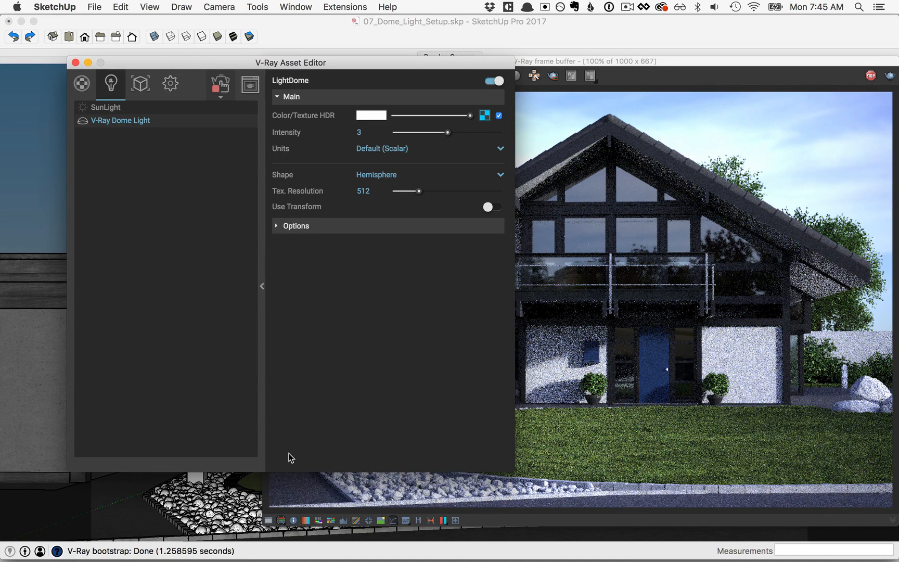
left_click(261, 286)
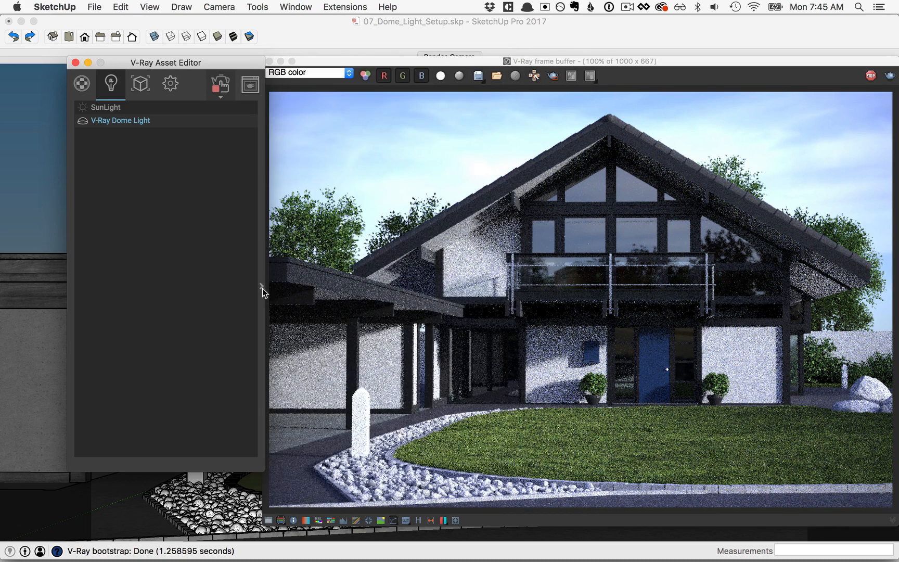
- Change the camera's White Balance to a paler, less saturated cream
left_click(172, 84)
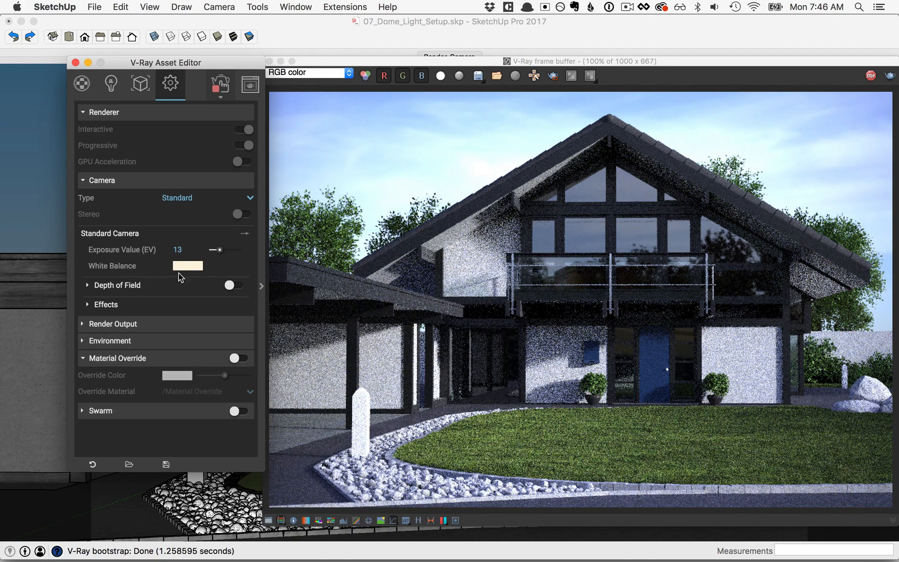
left_click(192, 266)
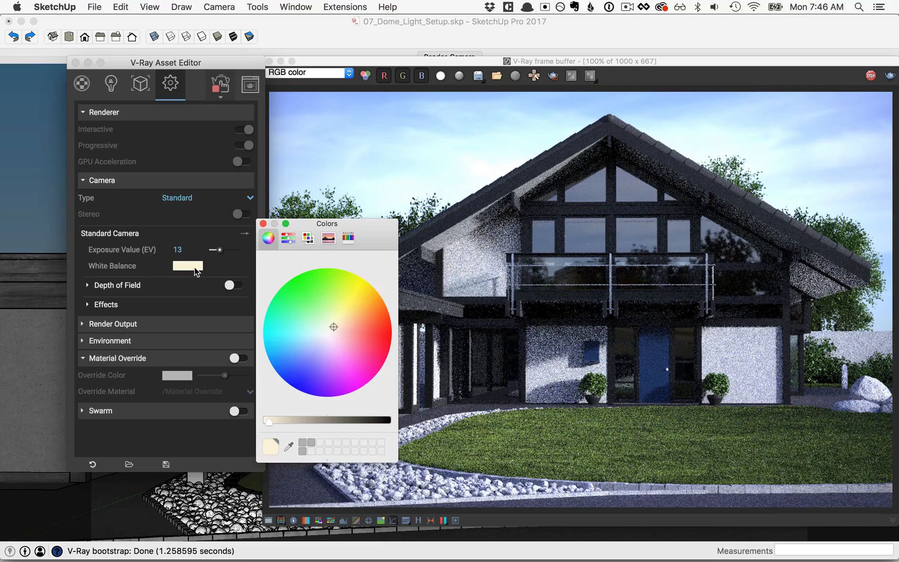
left_click(333, 325)
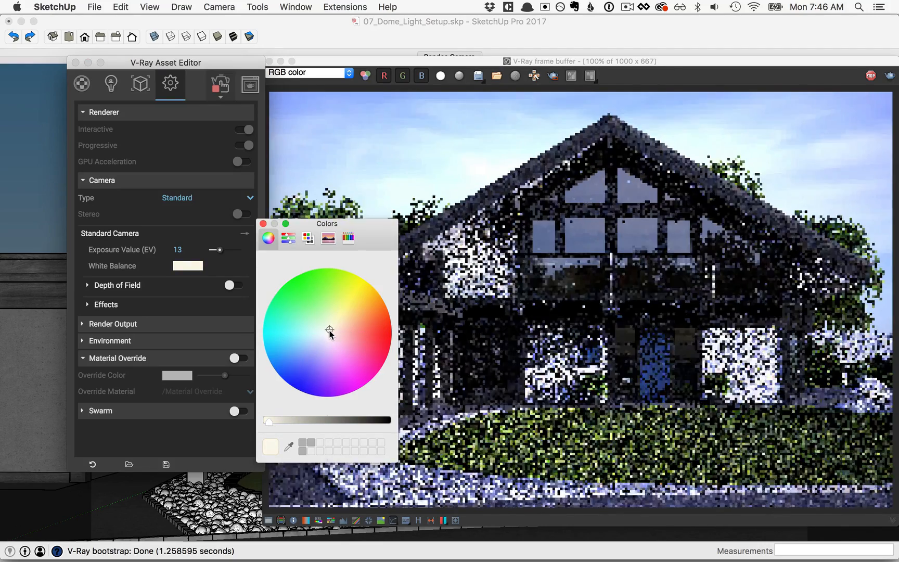
left_click(263, 223)
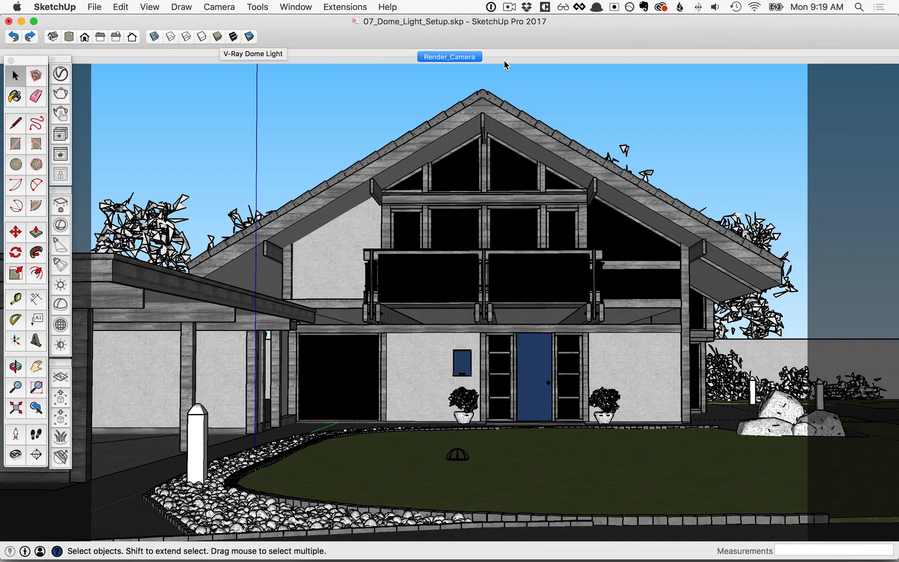
- Enable Material Override in the V-Ray render settings and start an interactive render of the house
left_click(61, 74)
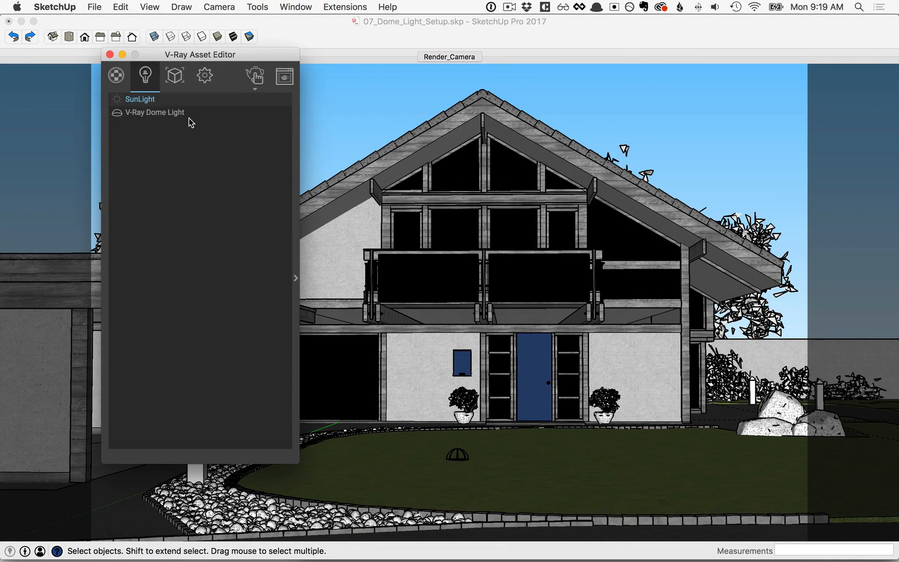
left_click(207, 78)
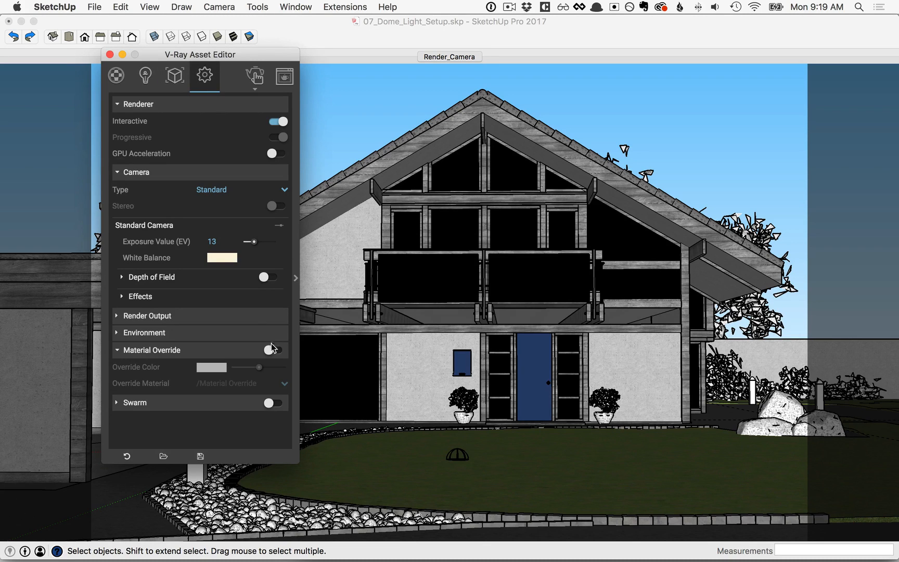
left_click(270, 351)
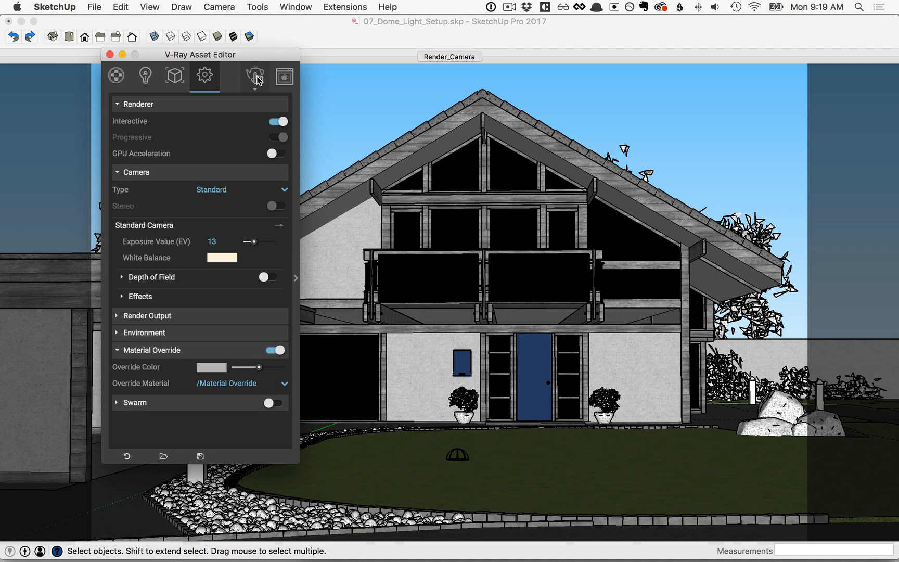
left_click(256, 77)
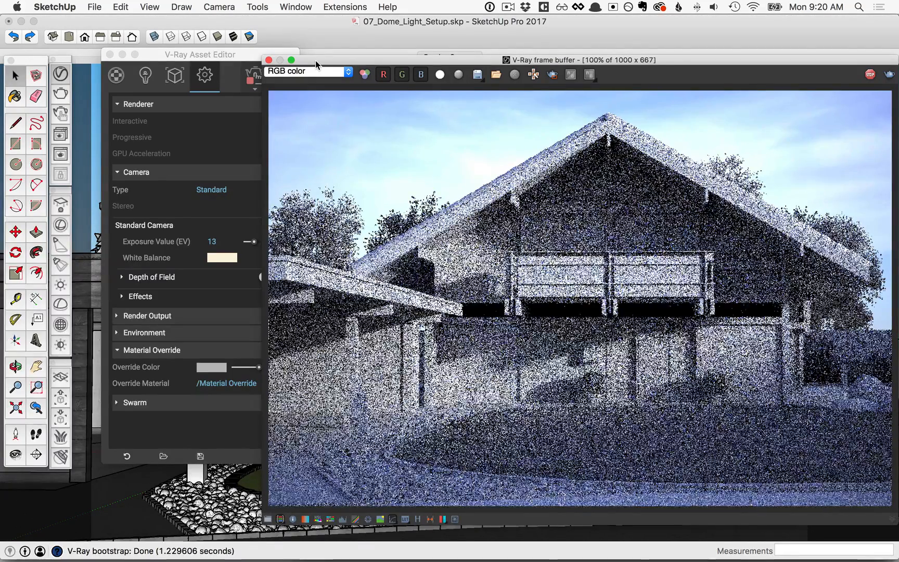
- Set the Intensity of the V-Ray Dome Light to 0.2
left_click(205, 55)
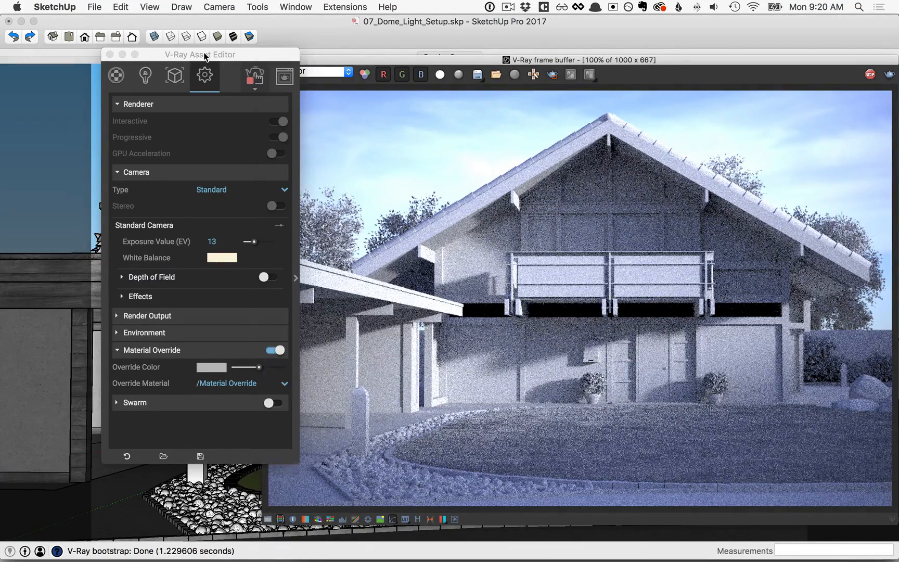
left_click(146, 77)
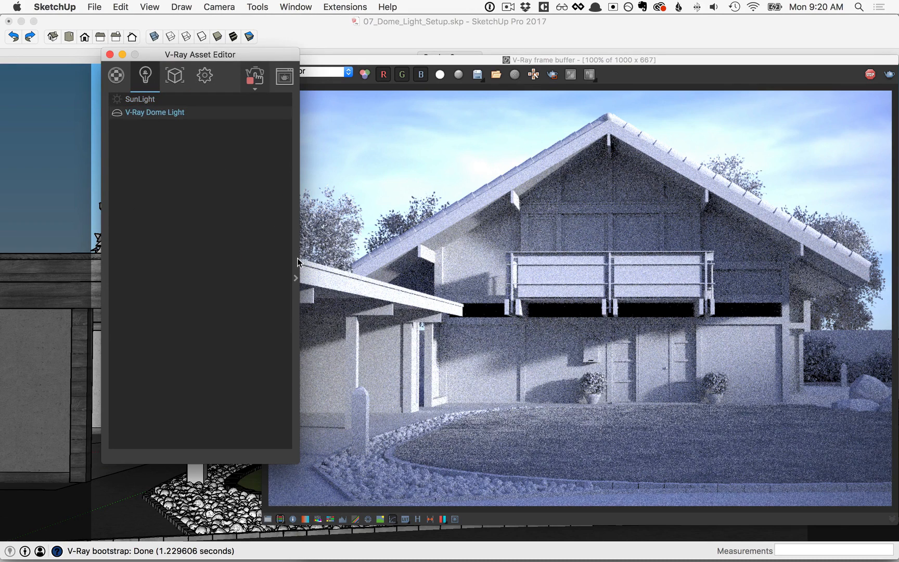
left_click(296, 279)
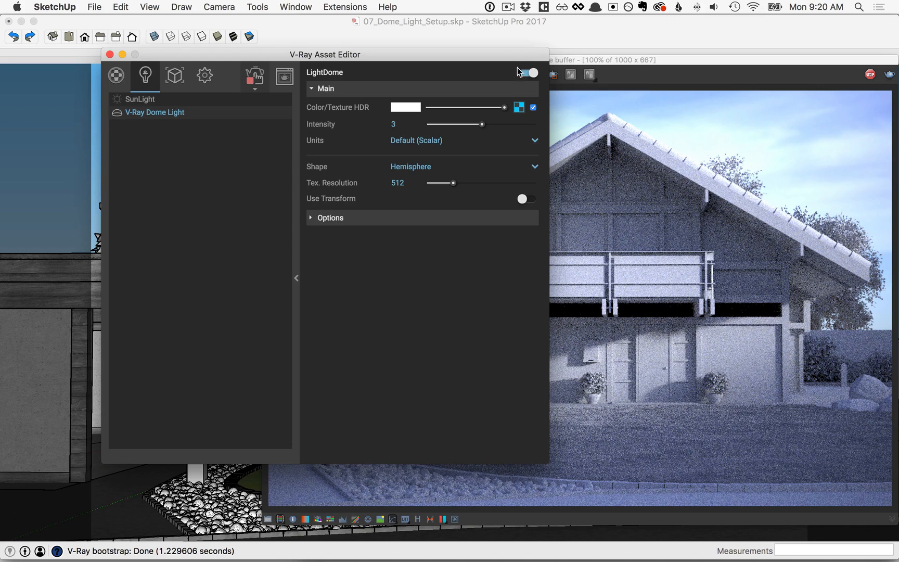
left_click_drag(512, 54, 450, 63)
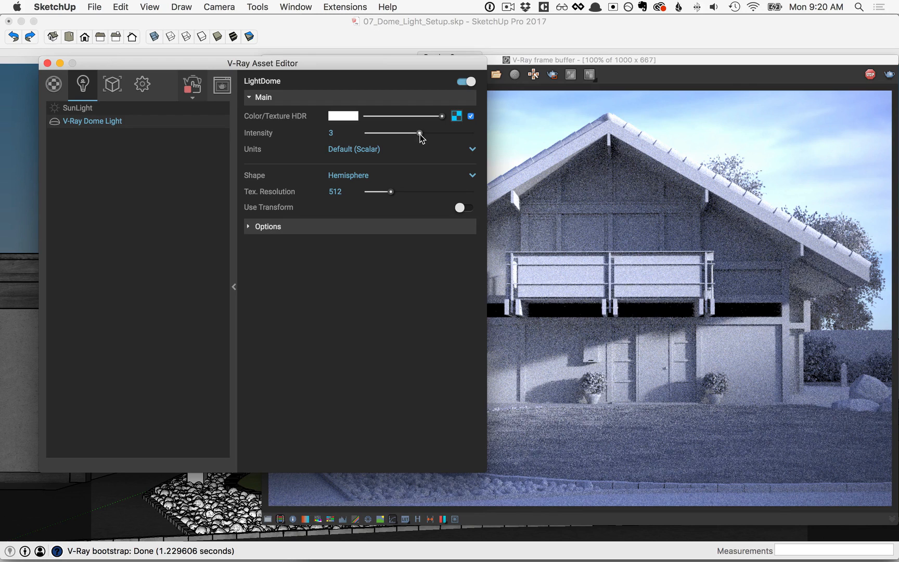
left_click_drag(420, 134, 391, 135)
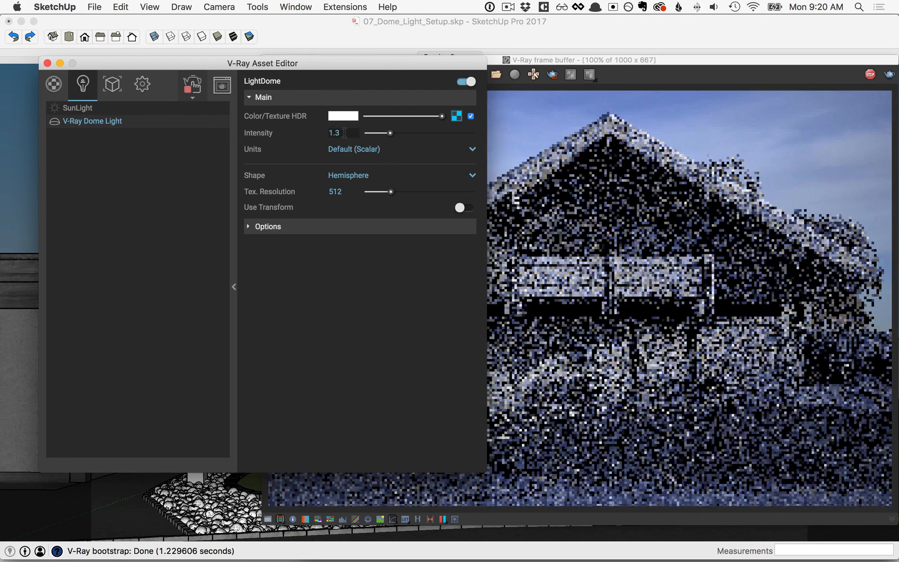
left_click_drag(344, 133, 326, 134)
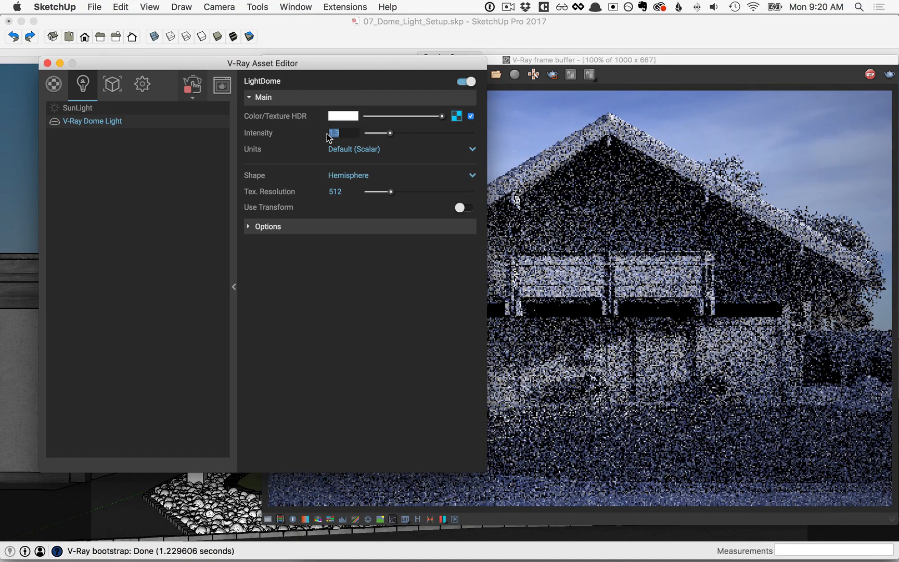
type("0.2")
key("Return")
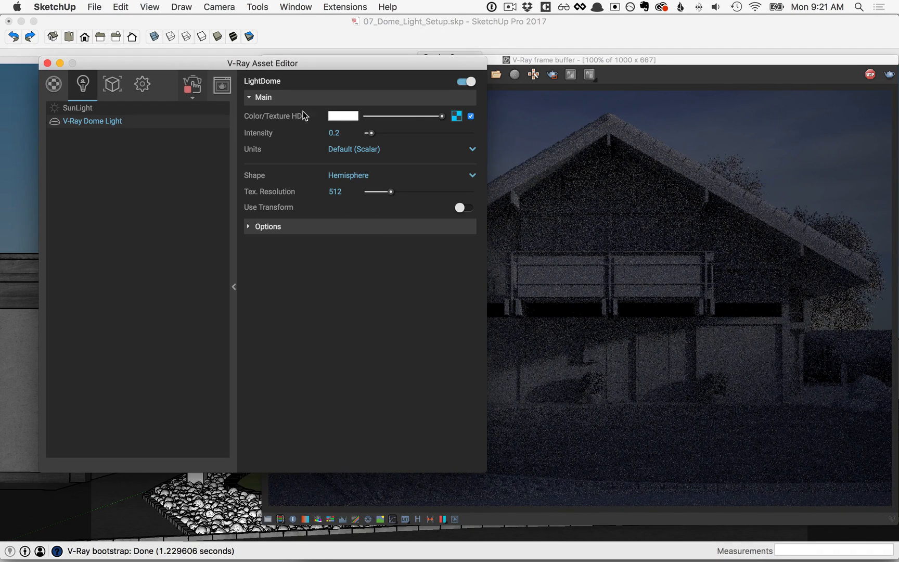
- Set the Horizontal Rotation in the dome light texture's UVW mapping to 0, and close the V-Ray windows
left_click(456, 117)
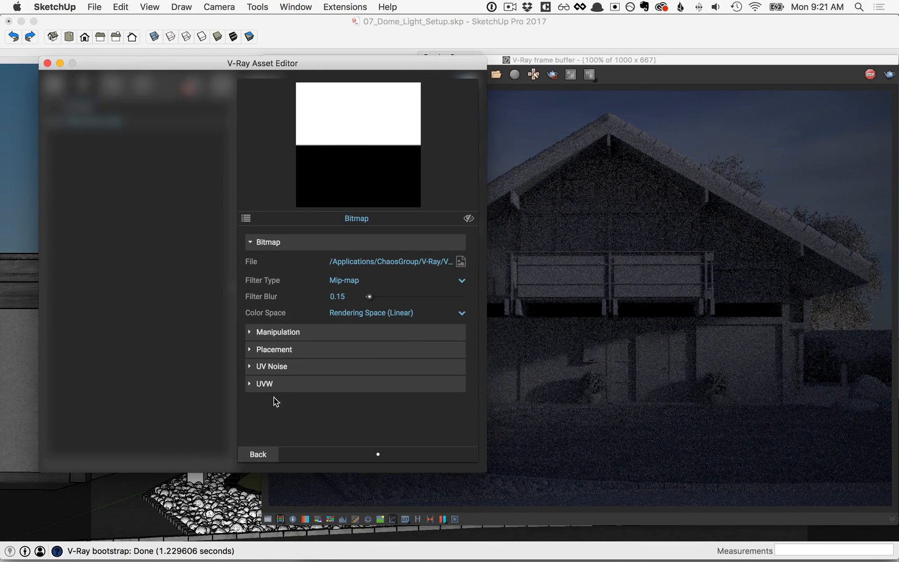
left_click(264, 384)
scroll(264, 385, "down", 5)
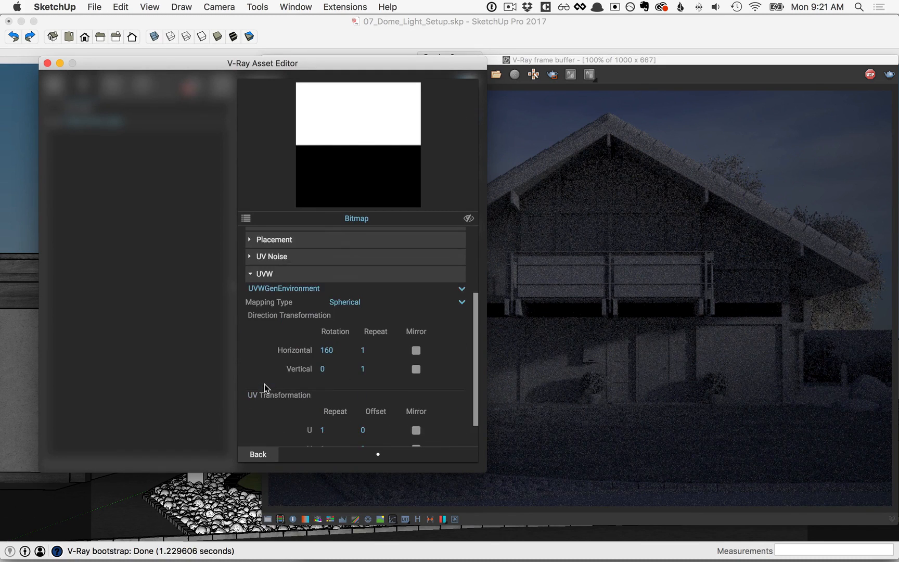
left_click_drag(334, 313, 312, 317)
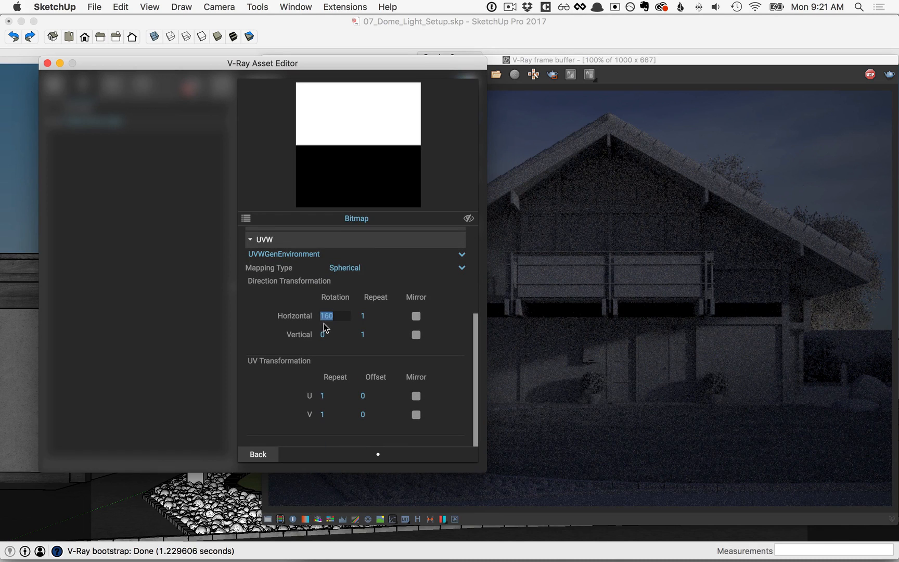
type("0")
left_click(255, 454)
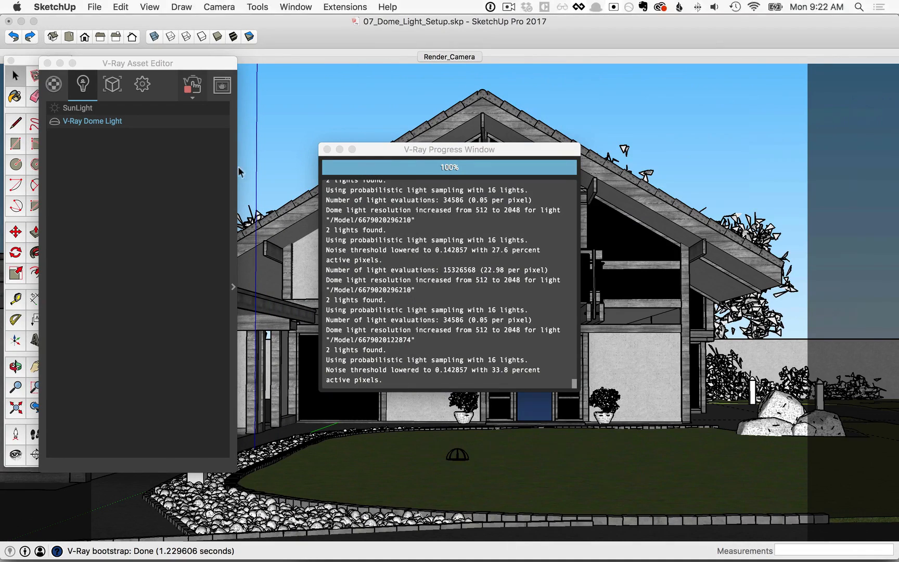
left_click(326, 149)
left_click(47, 63)
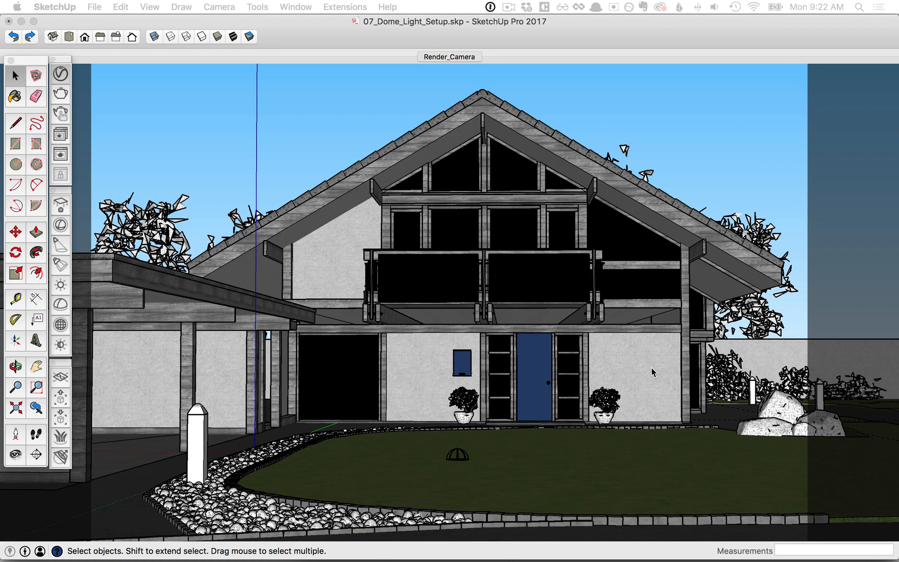
- Show the model from above in wireframe and place a V-Ray Sphere Light inside the house, near its left side wall
left_click(69, 37)
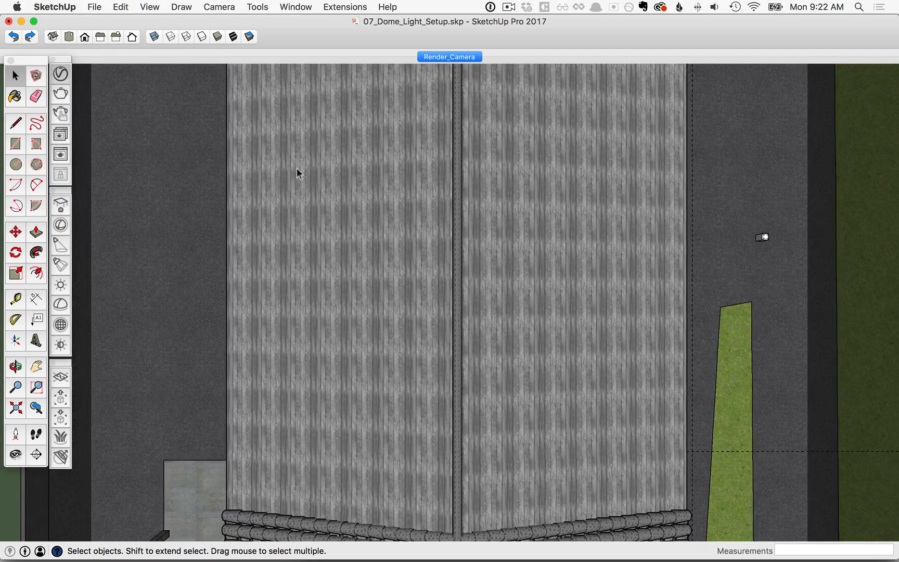
scroll(394, 185, "down", 4)
left_click(186, 37)
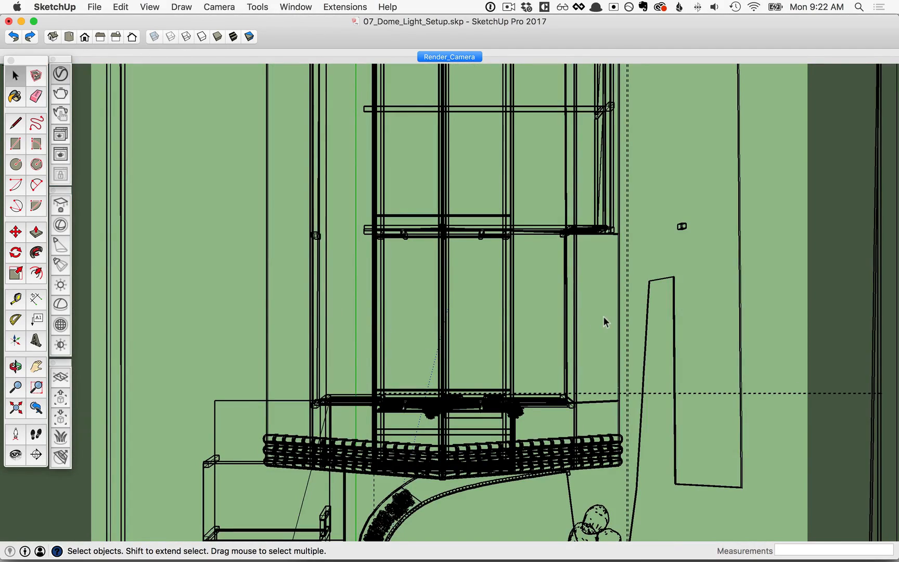
left_click(61, 226)
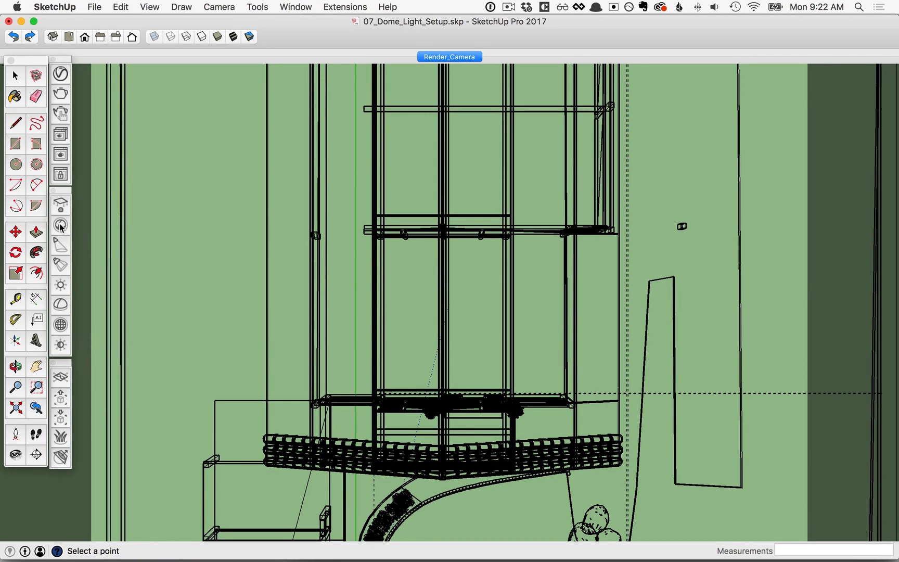
left_click(361, 314)
left_click(361, 315)
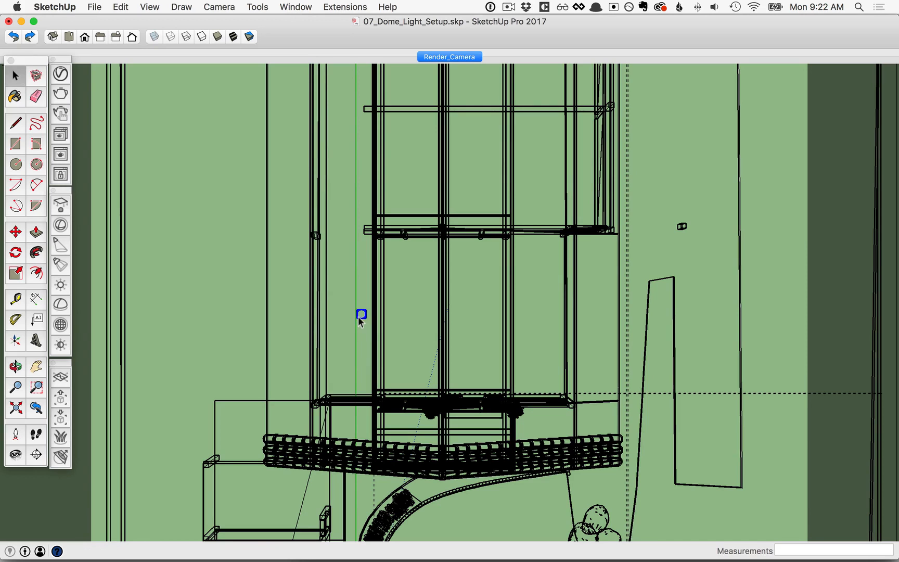
- Copy the sphere light across the width of the house, dividing the distance by 3 to make an evenly spaced row of four
key("m")
left_click(362, 332)
key("alt")
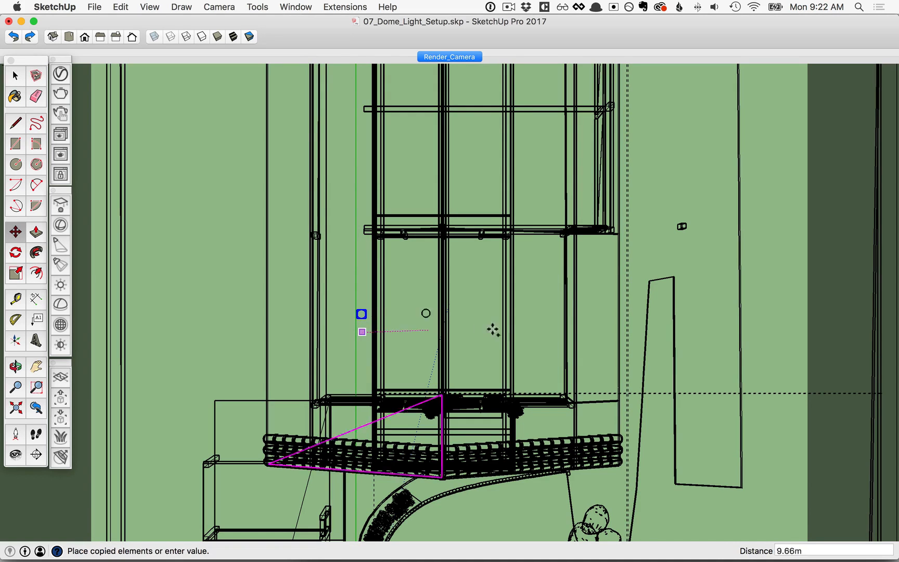
left_click(527, 331)
type("/3")
key("Return")
- Select all four sphere lights and raise them vertically to just below the balcony level
key("space")
left_click(462, 317, "shift")
left_click(518, 318, "shift")
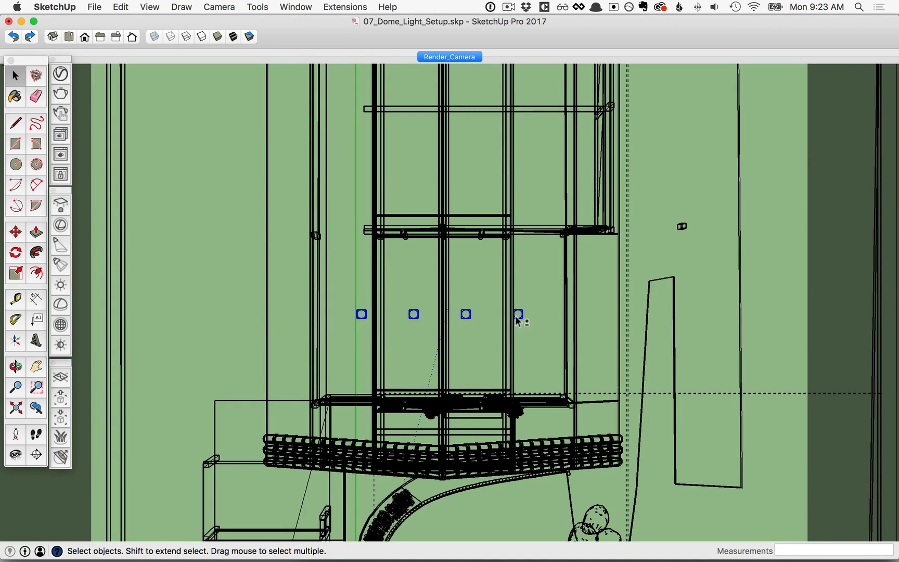
middle_click_drag(510, 505, 522, 100)
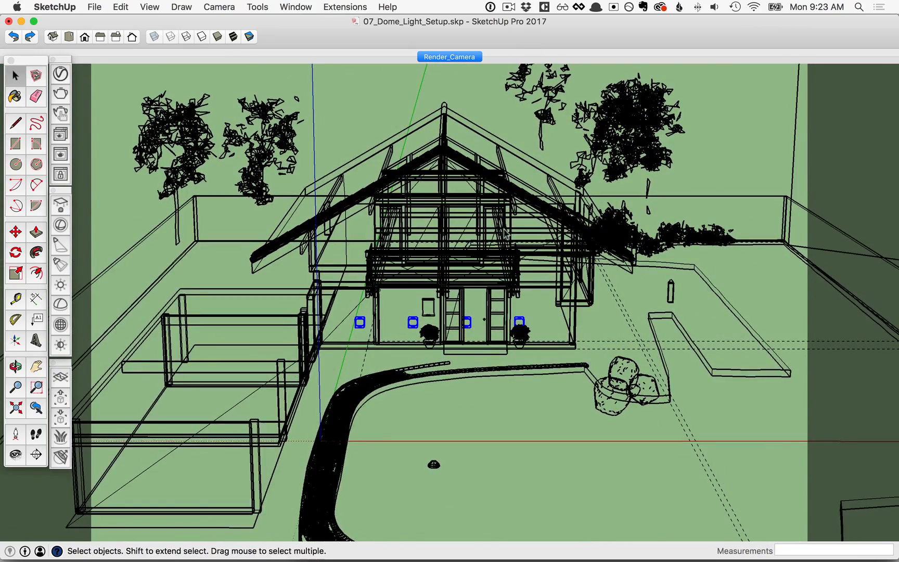
key("m")
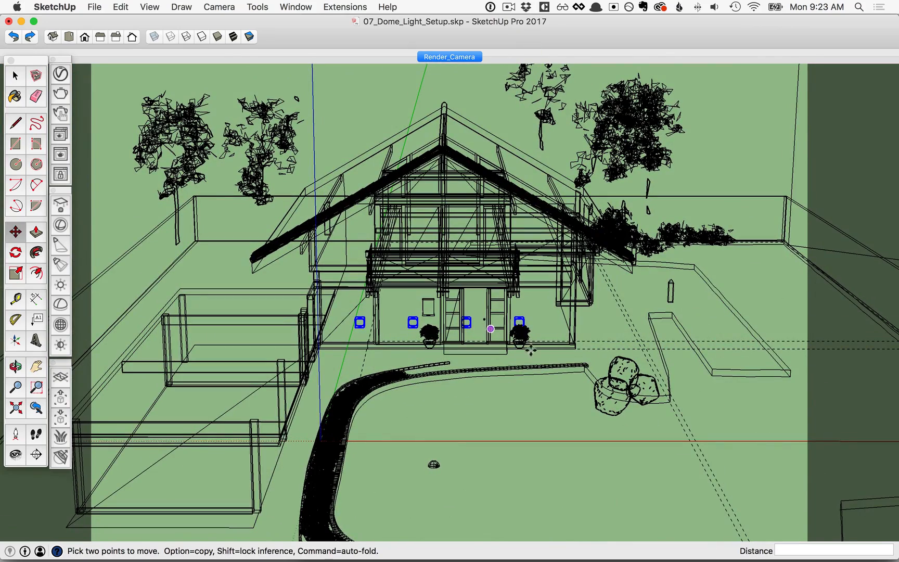
left_click(520, 320)
left_click(519, 298)
key("space")
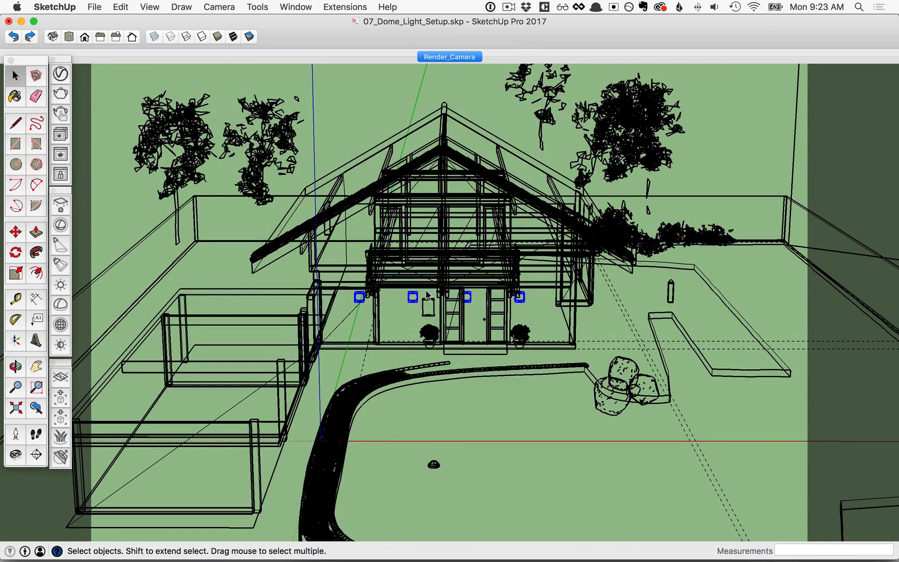
- Keep only the two middle sphere lights selected and copy them over a distance of 6 m
left_click(356, 299, "shift")
left_click(517, 302, "shift")
key("m")
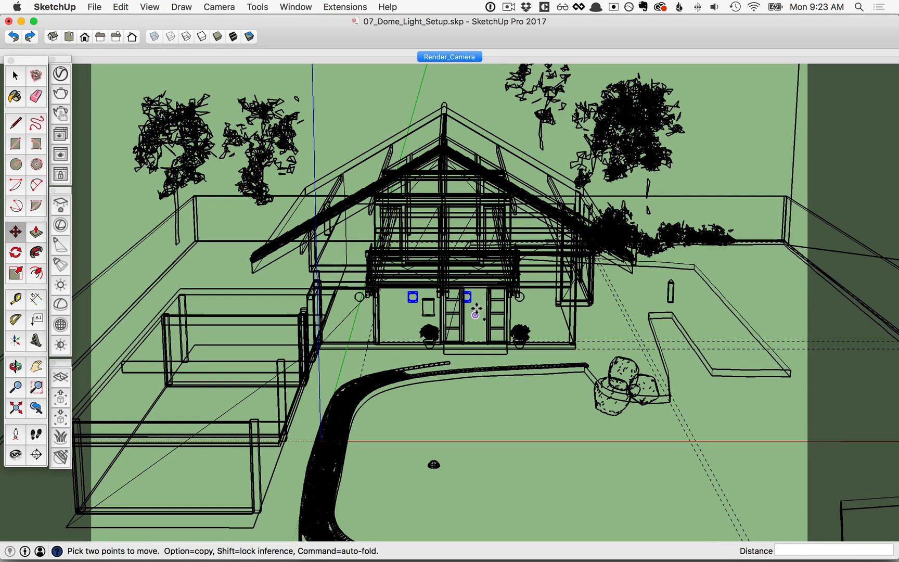
left_click(476, 310)
key("alt")
type("6m")
key("Return")
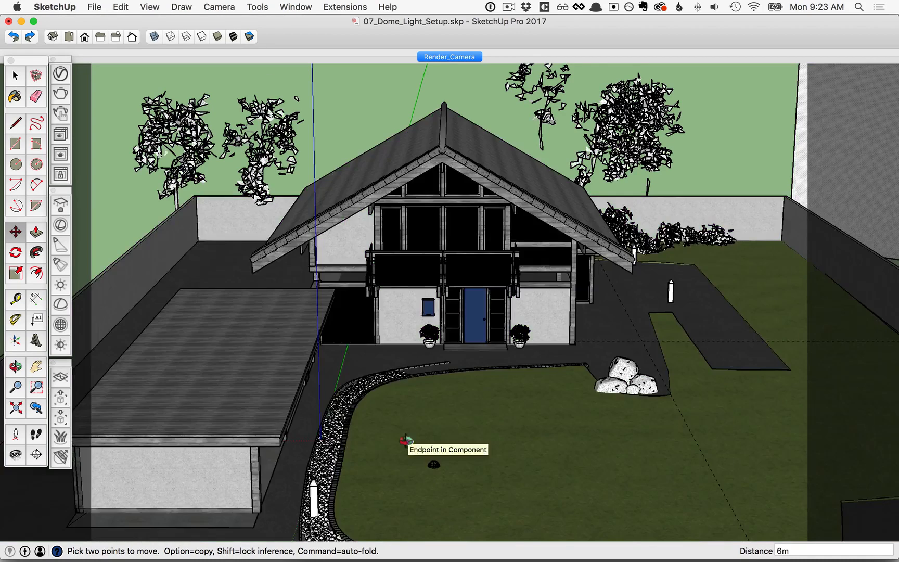
- Place a V-Ray Spot Light under the wooden beam of the carport
middle_click_drag(402, 446, 374, 431)
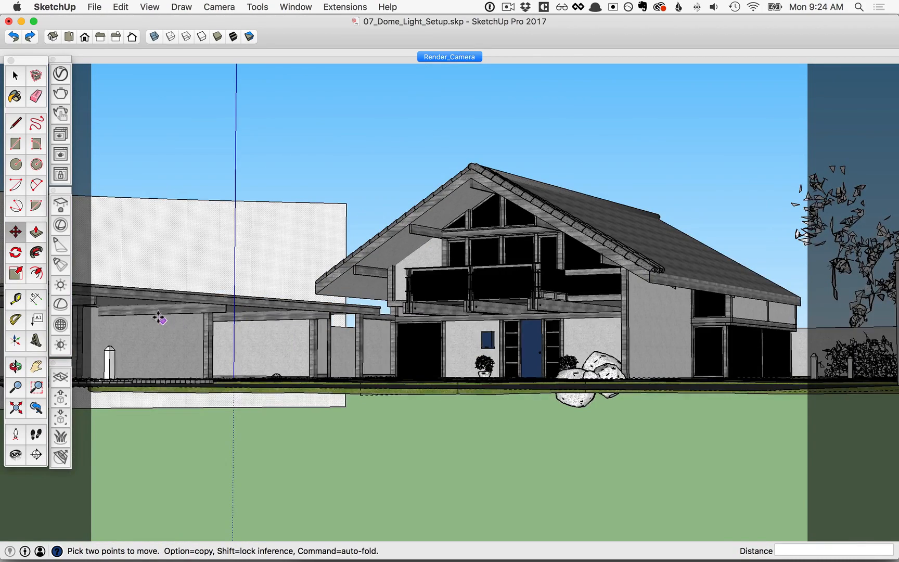
scroll(158, 318, "up", 8)
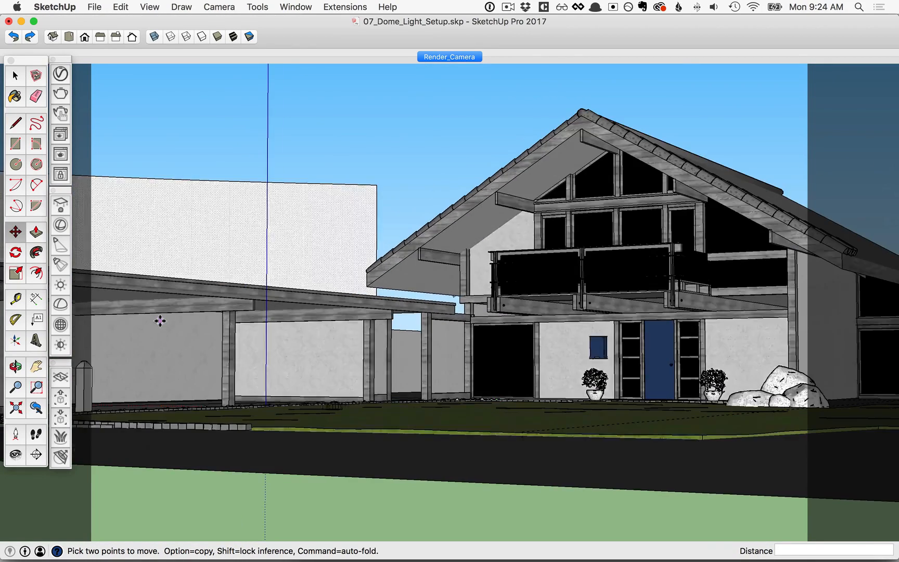
middle_click_drag(159, 319, 223, 323, "shift")
scroll(223, 323, "up", 3)
left_click(60, 248)
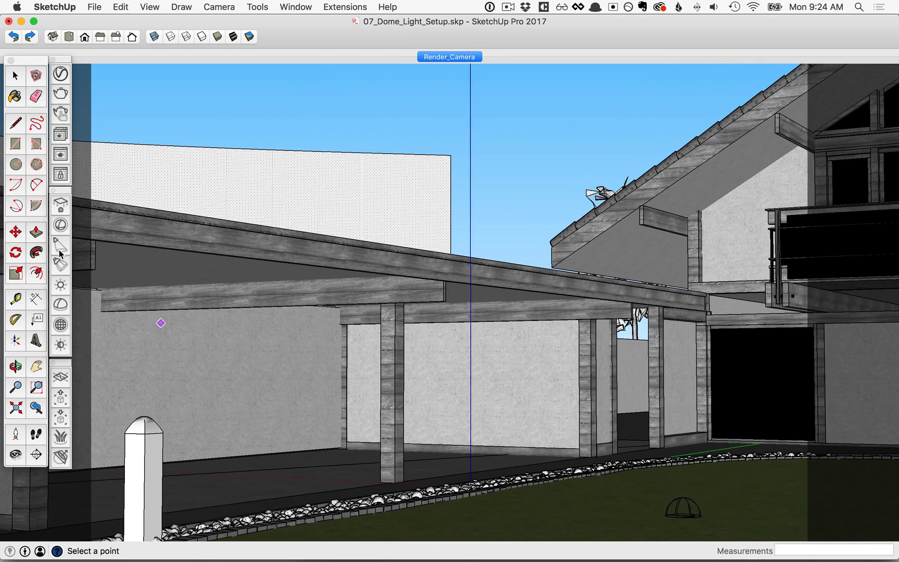
left_click(61, 248)
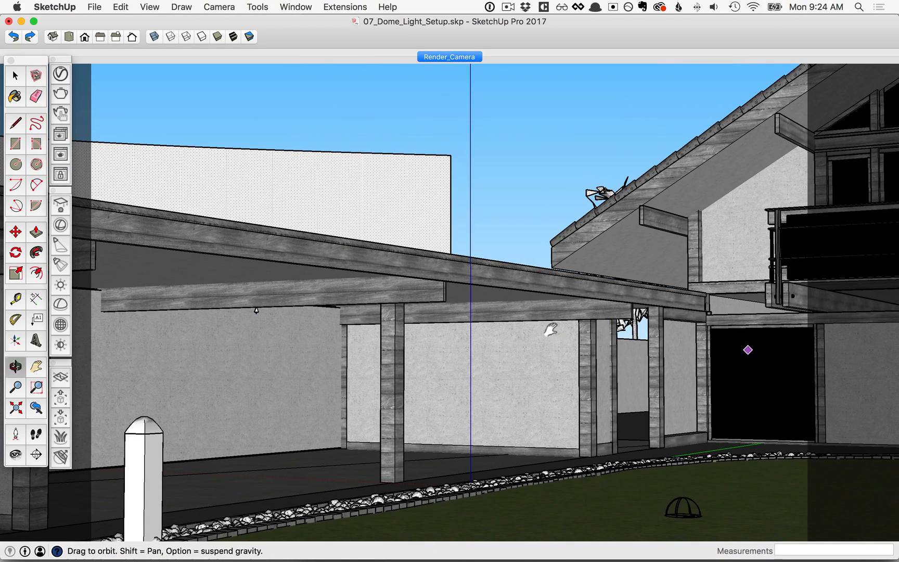
- Add a V-Ray IES Light using IES_TS_01.ies at the top of the front wall, beside the dark ground-floor window
mouse_move(552, 317)
middle_mouse_down()
mouse_move(412, 327)
mouse_move(311, 351)
middle_mouse_up()
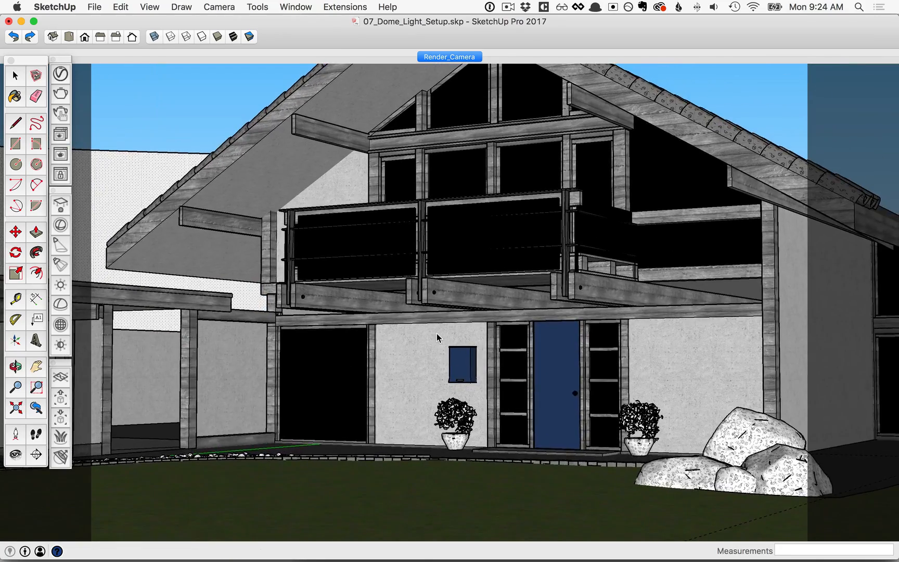
scroll(437, 335, "up", 5)
middle_click_drag(389, 338, 318, 312)
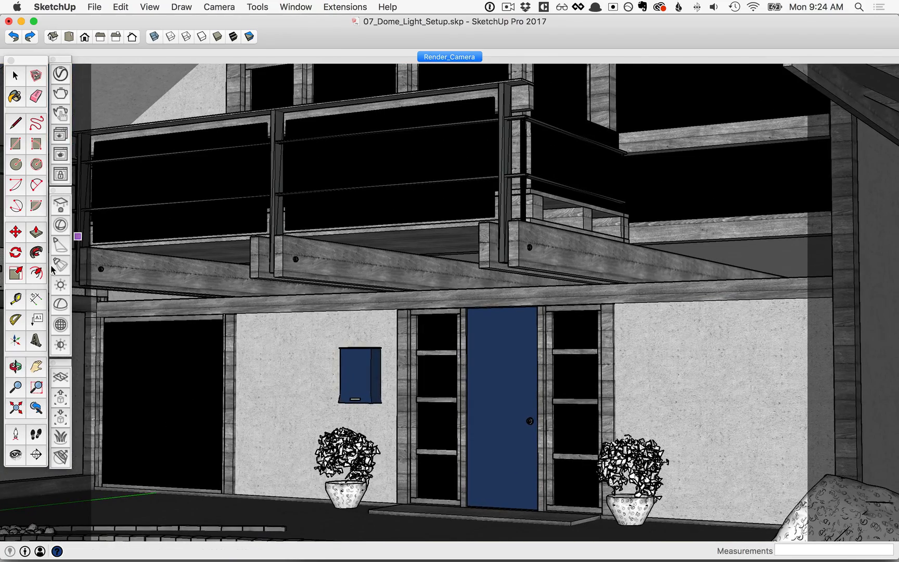
left_click(61, 266)
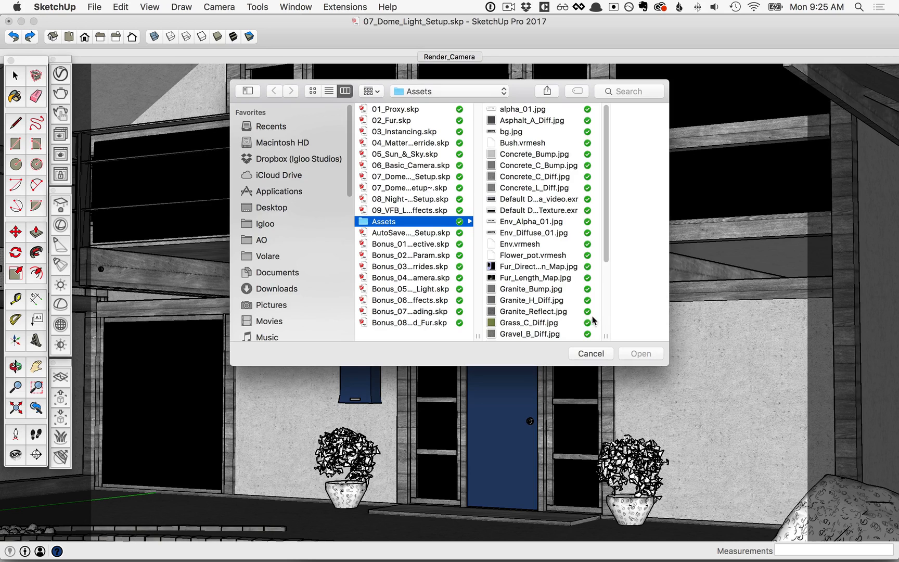
scroll(607, 320, "down", 5)
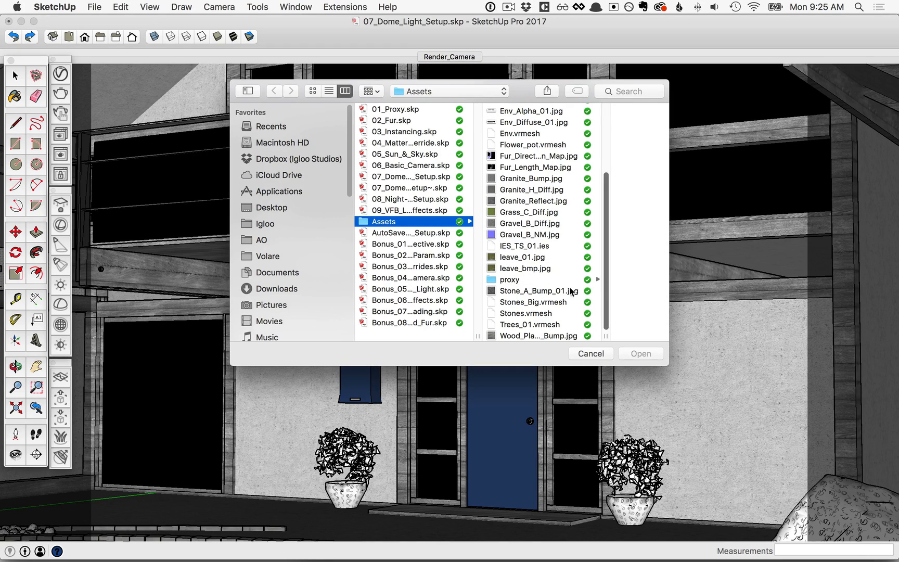
left_click(530, 245)
left_click(641, 353)
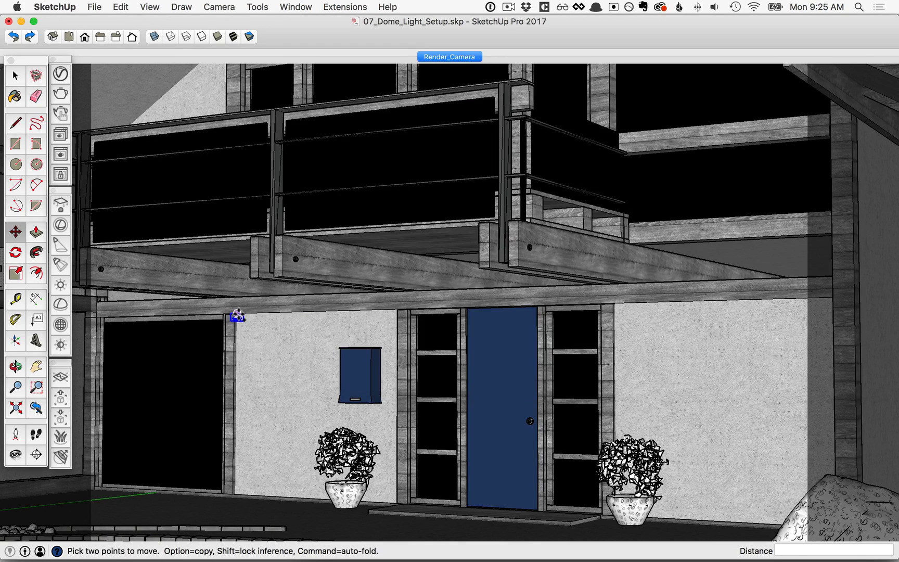
- Copy the IES light along the facade to the wall's far end, dividing the distance by 3 for four evenly spaced lights
left_click(237, 315)
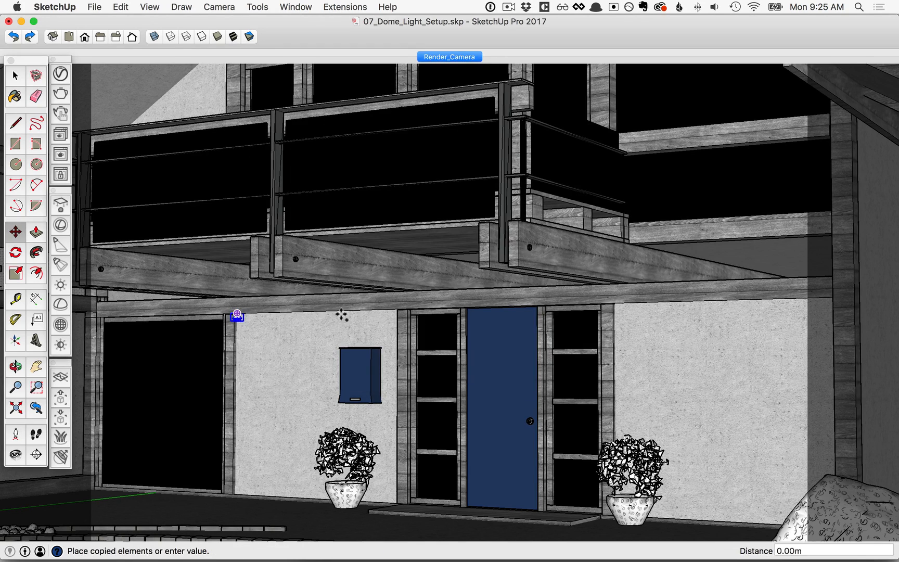
left_click(747, 301)
type("/3")
key("Return")
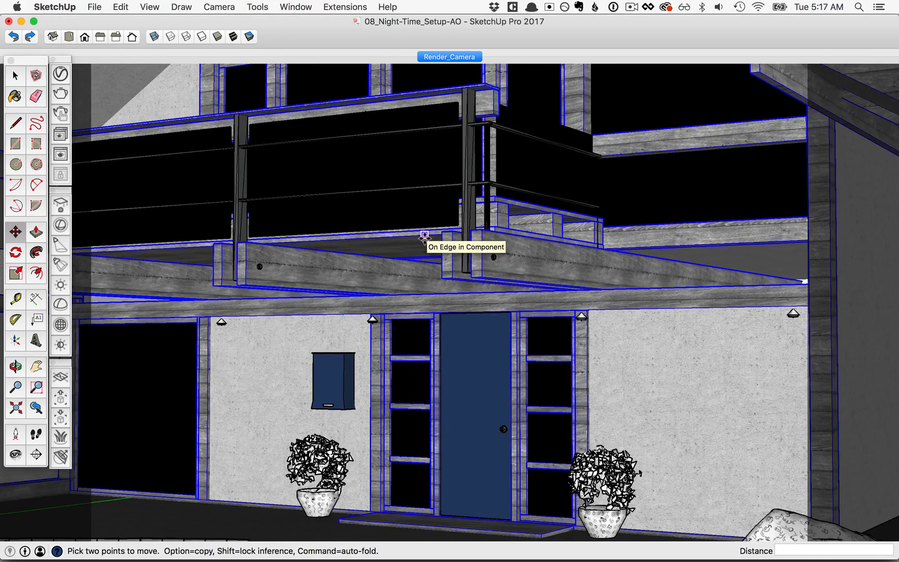
- Create a small V-Ray Sphere Light on the driveway next to the white bollard by the gravel bed
scroll(424, 235, "down", 8)
middle_click_drag(424, 235, 562, 351)
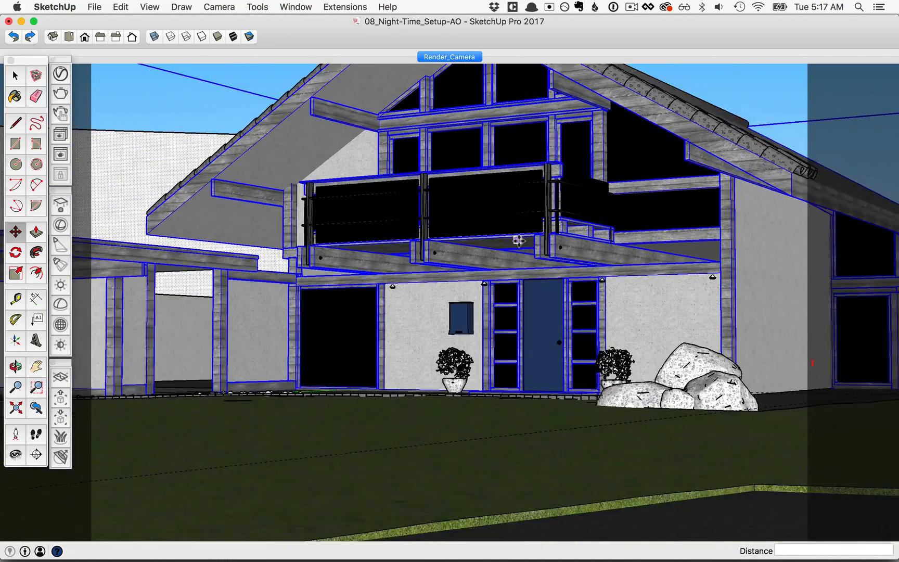
scroll(518, 240, "down", 5)
middle_click_drag(352, 295, 483, 179, "shift")
scroll(234, 317, "up", 4)
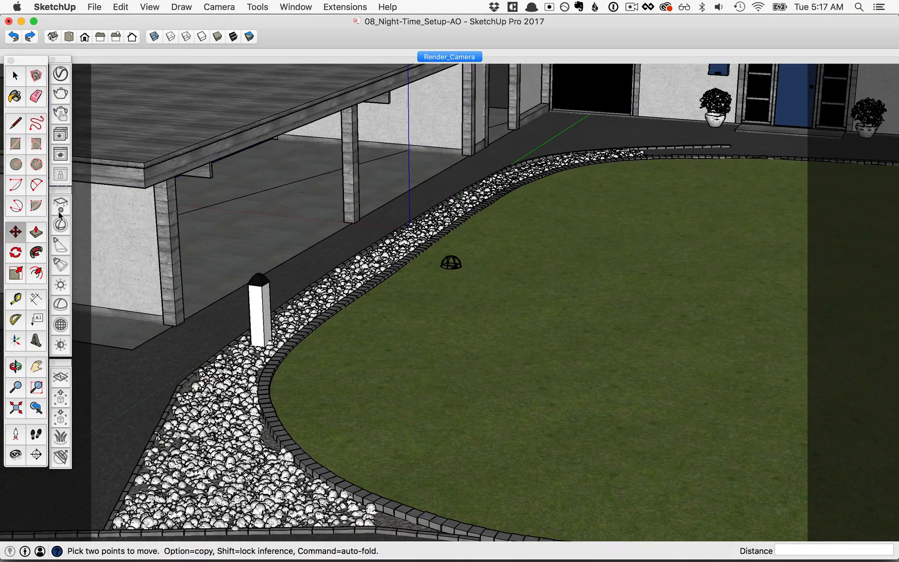
left_click(60, 225)
left_click(221, 327)
left_click(217, 328)
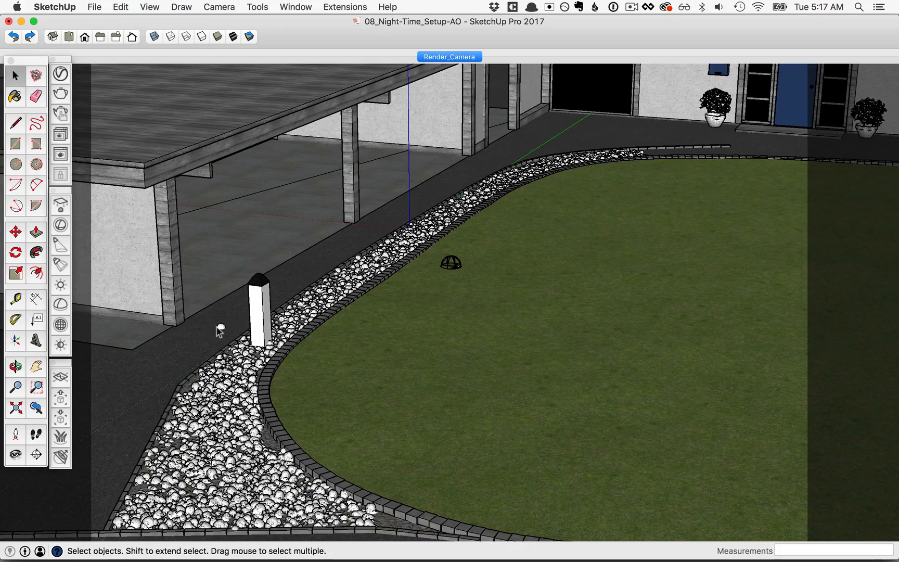
- Move the small sphere light up onto the bollard and align it with the black cap
scroll(217, 324, "up", 3)
left_click(219, 327)
key("m")
left_click(221, 328)
left_click(277, 257)
scroll(277, 257, "up", 4)
middle_click_drag(276, 257, 270, 340)
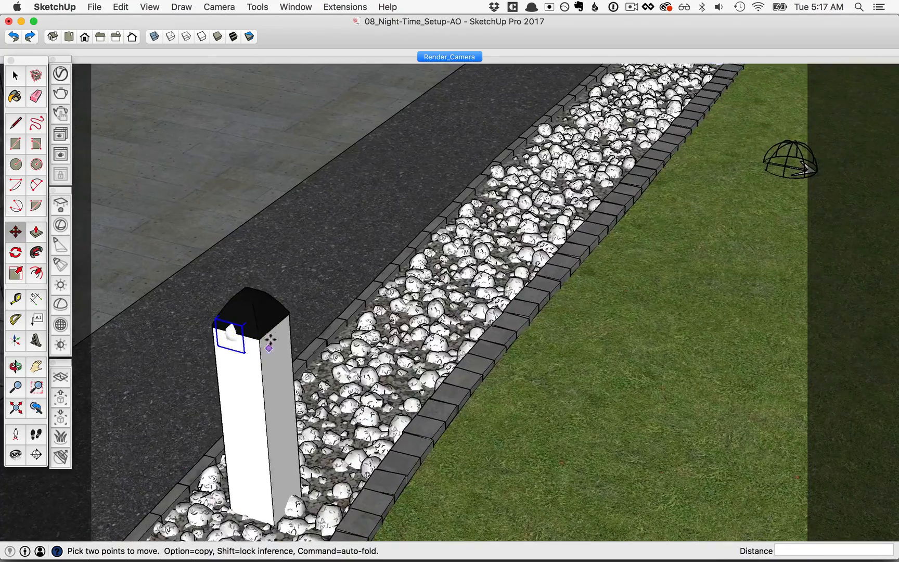
left_click(270, 339)
left_click(277, 324)
- Copy the bollard's sphere light across the lawn and align it with the next bollard near the rocks
scroll(277, 323, "down", 5)
key("alt")
left_click(279, 323)
middle_click_drag(580, 286, 204, 353, "shift")
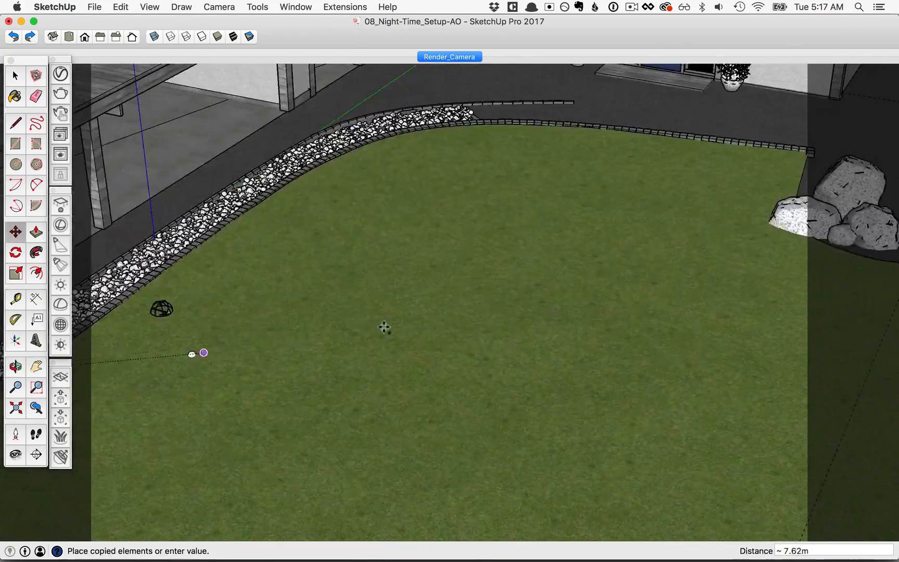
scroll(494, 302, "down", 2)
middle_click_drag(614, 242, 148, 423, "shift")
scroll(624, 203, "up", 3)
middle_click_drag(627, 196, 275, 403, "shift")
scroll(371, 259, "up", 4)
left_click(348, 273)
left_click(347, 273)
left_click(378, 261)
scroll(381, 261, "up", 4)
left_click(381, 260)
left_click(391, 255)
- Copy the sphere light to the cap of the bollard at the edge of the asphalt and restore the Render_Camera scene
scroll(406, 250, "down", 3)
key("alt")
left_click(244, 414)
scroll(473, 295, "down", 2)
middle_click_drag(564, 81, 383, 244, "shift")
scroll(386, 237, "up", 1)
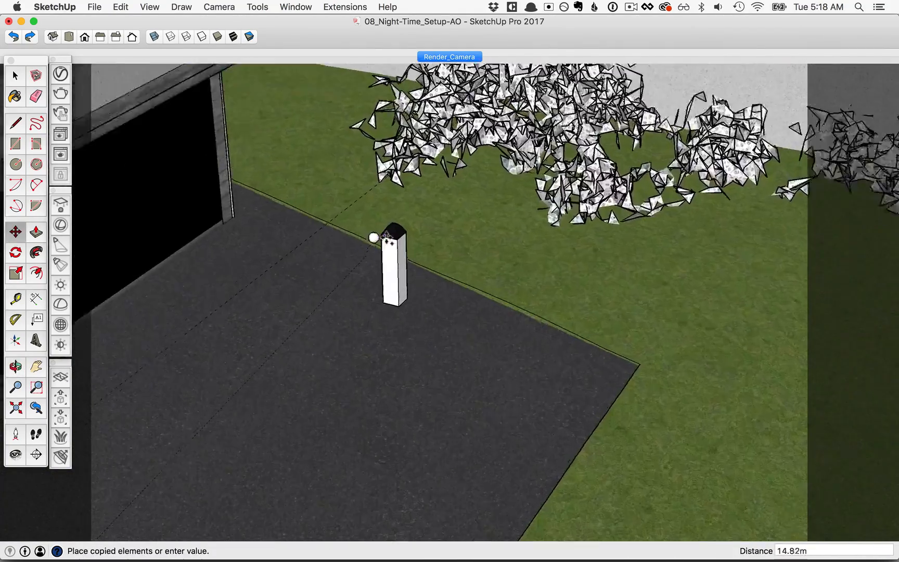
scroll(374, 237, "up", 4)
left_click(410, 233)
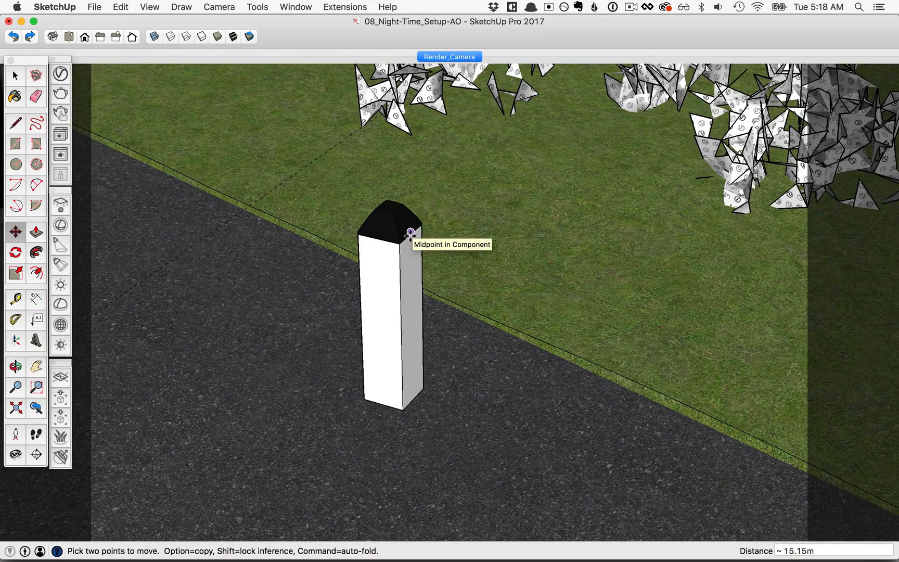
left_click(449, 57)
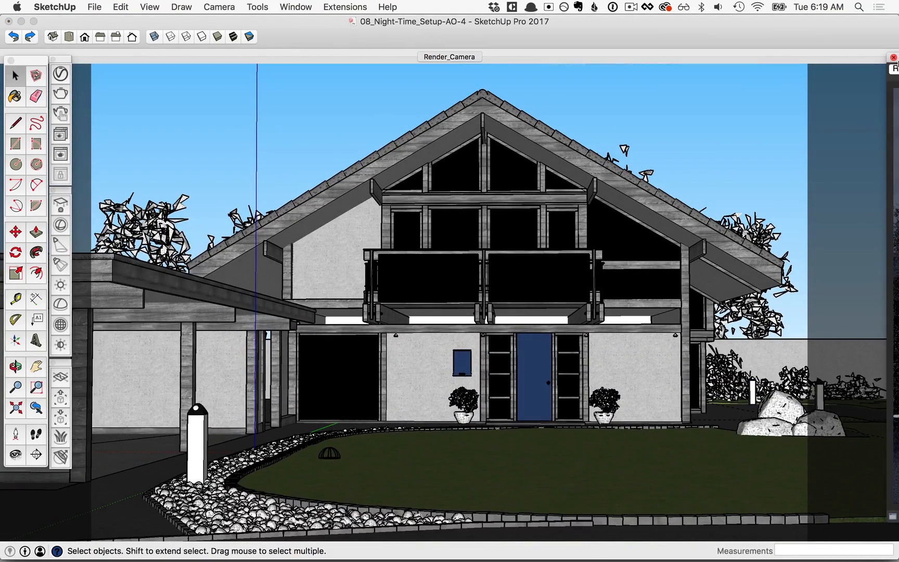
- Bring the V-Ray frame buffer into view and show the scene's lights in the V-Ray Asset Editor beside it
left_click_drag(897, 63, 240, 70)
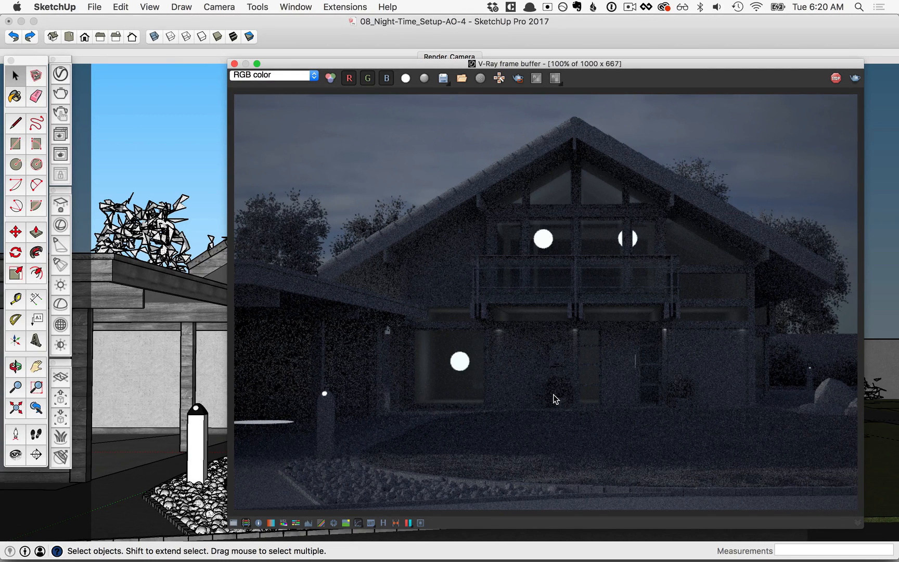
left_click(61, 74)
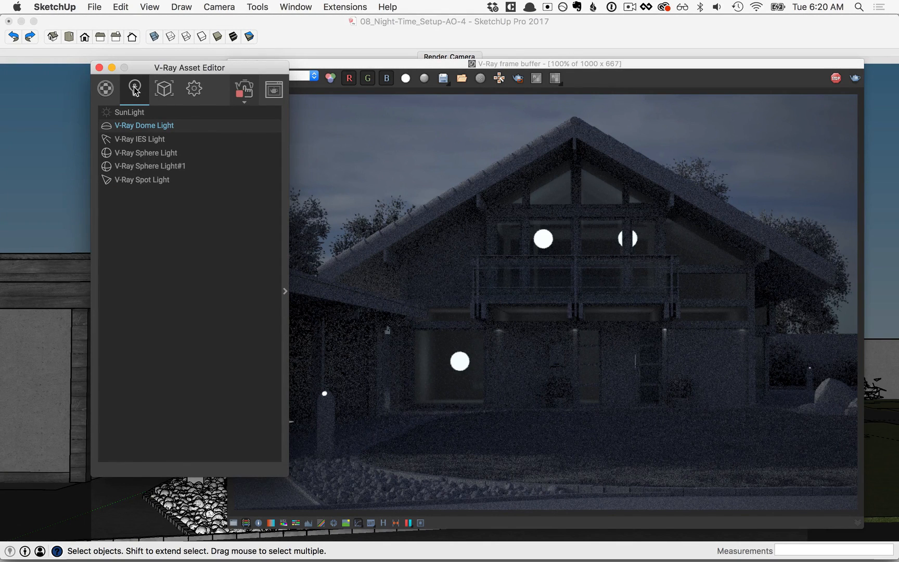
left_click_drag(139, 73, 126, 69)
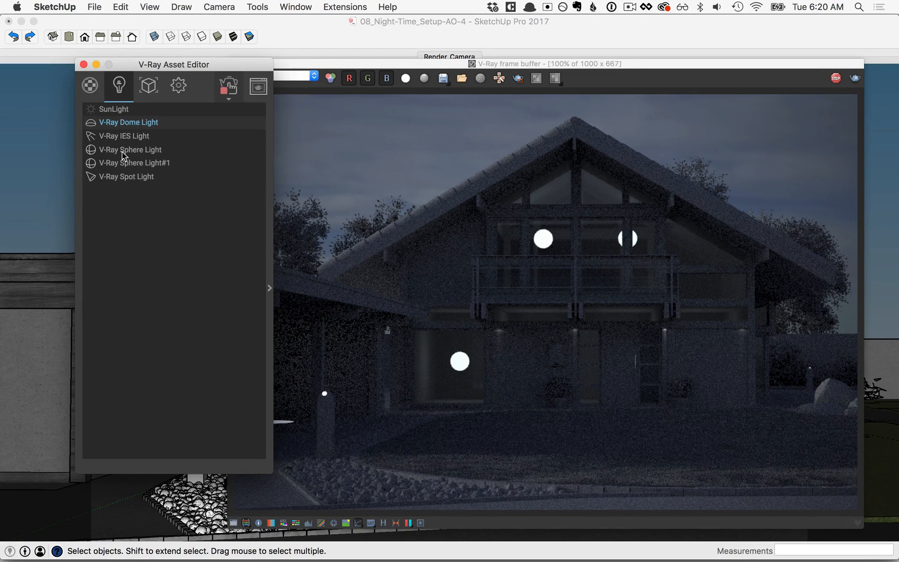
- Set the intensity of V-Ray Sphere Light to 800
left_click(135, 149)
left_click(269, 286)
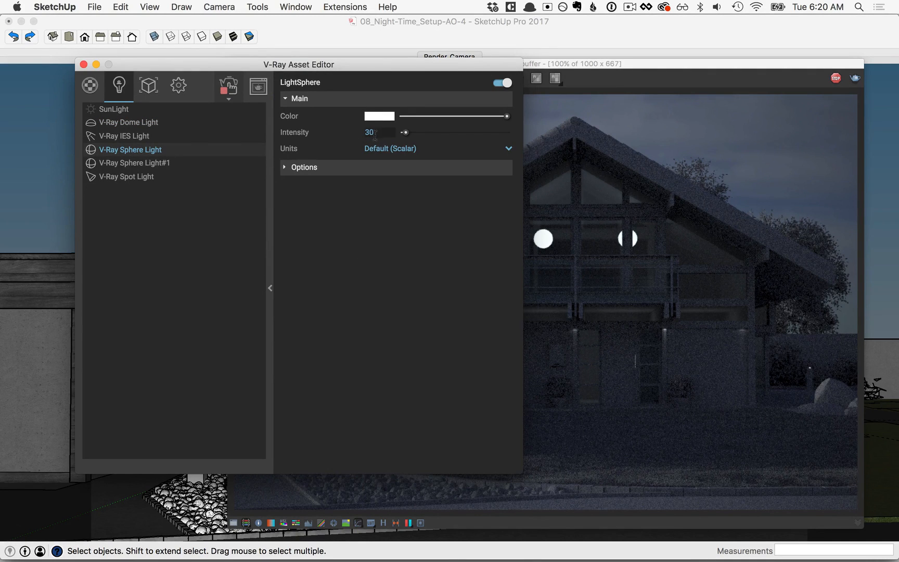
left_click_drag(379, 131, 322, 125)
type("800")
key("Return")
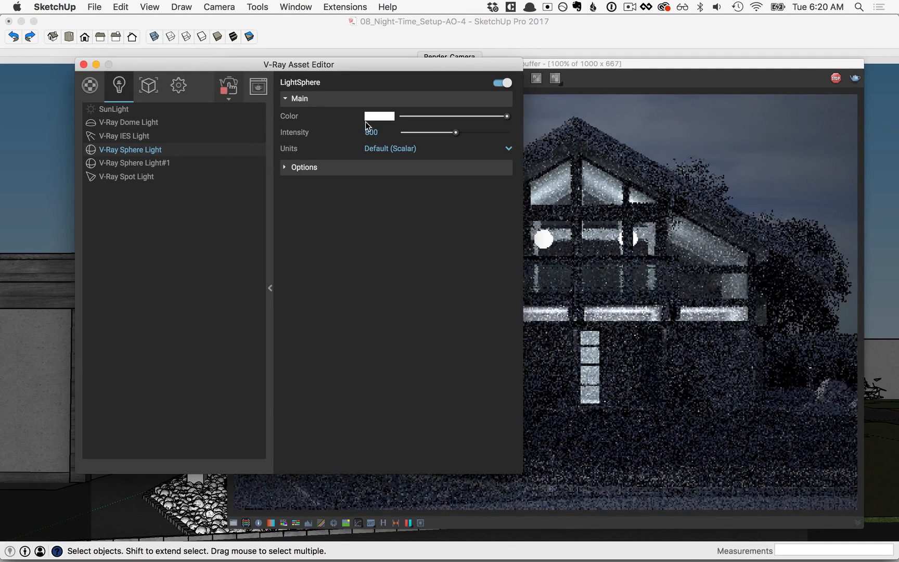
- Give V-Ray Sphere Light a warm pale-yellow color and make it invisible
left_click(380, 116)
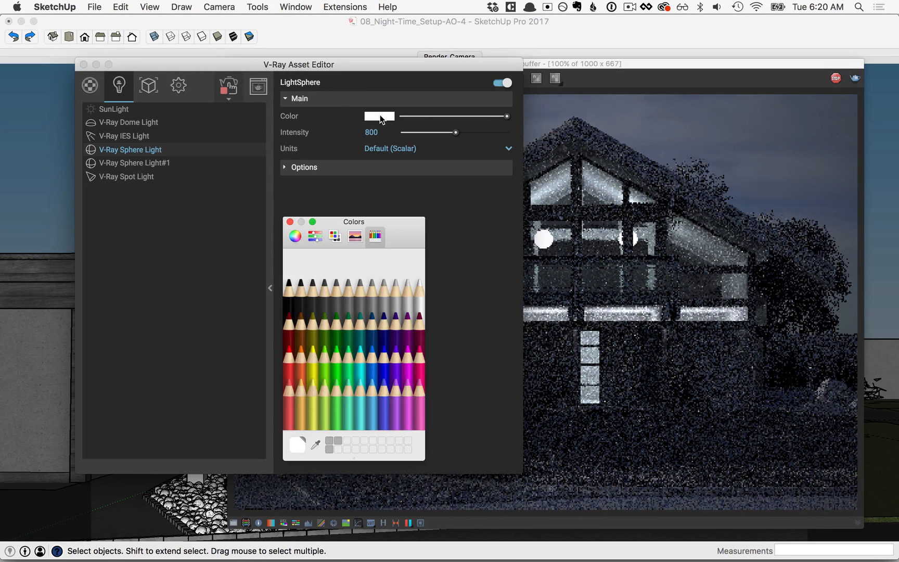
left_click(297, 239)
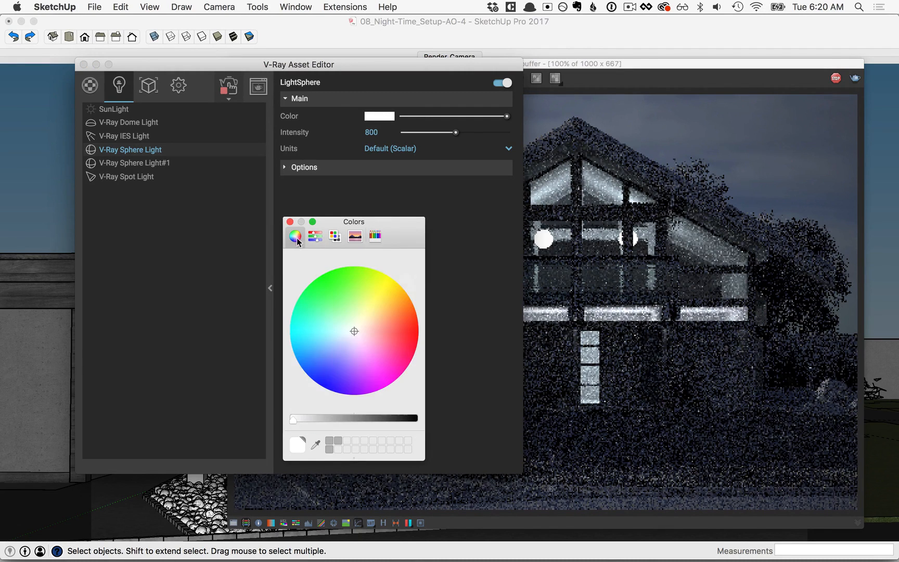
left_click(357, 327)
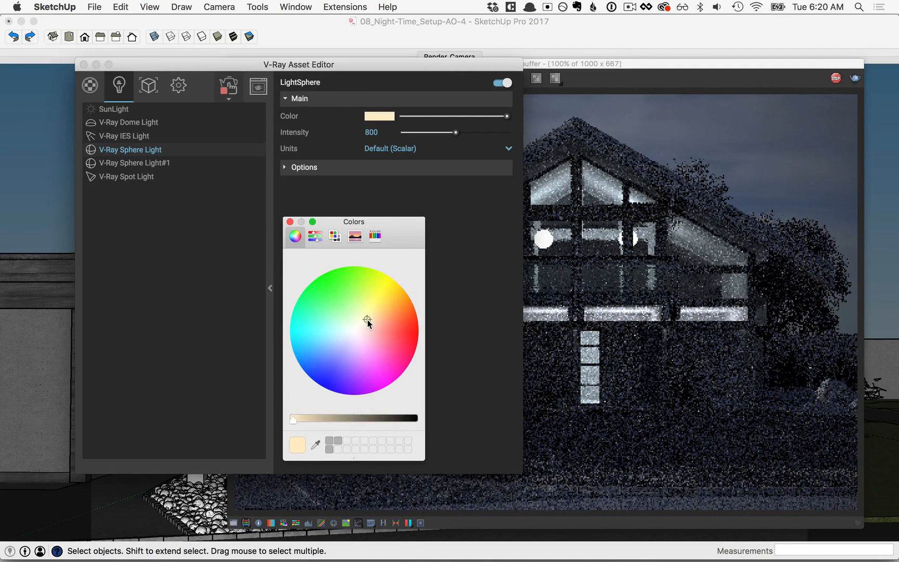
left_click(289, 221)
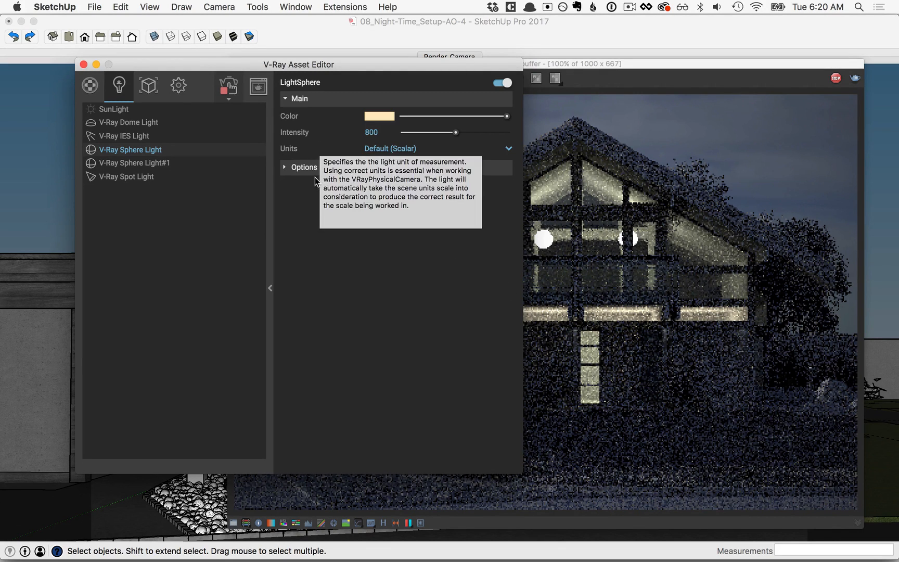
left_click(302, 167)
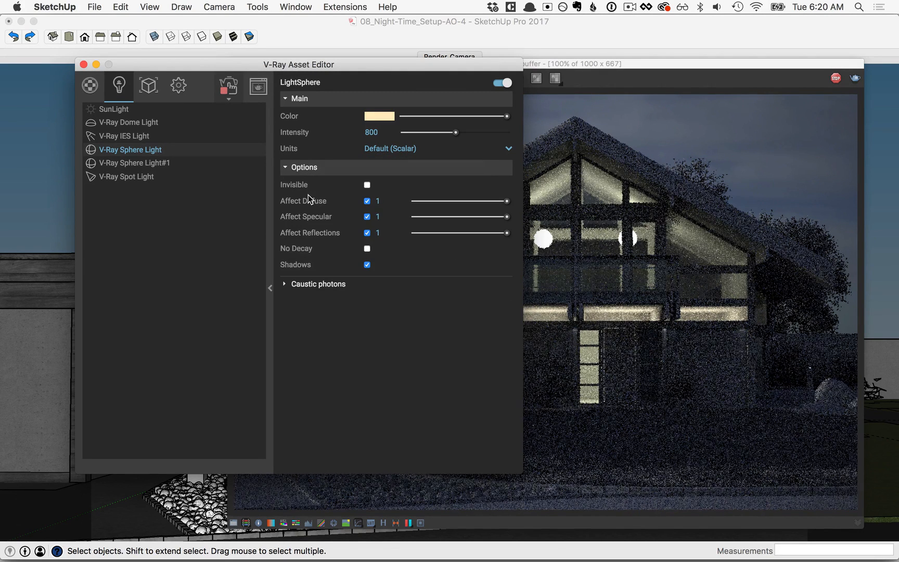
left_click(367, 185)
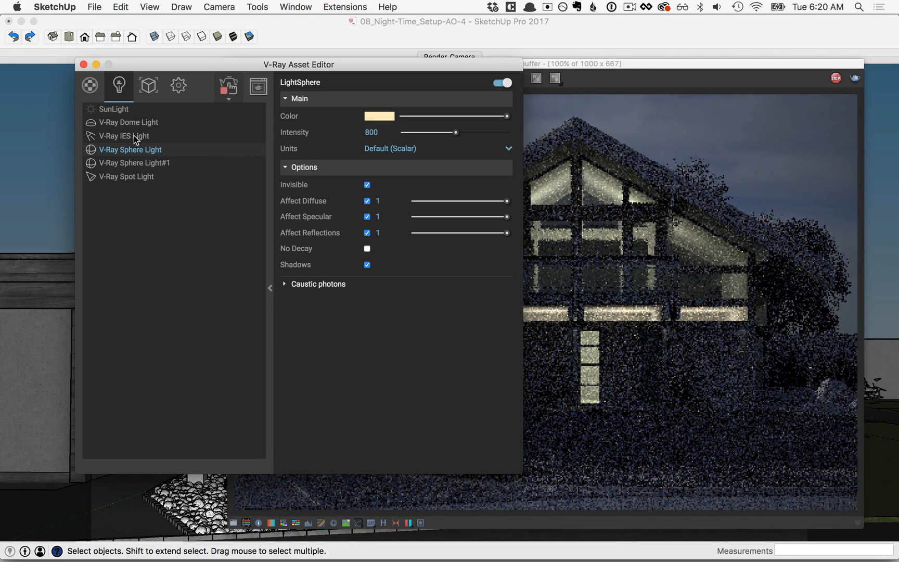
- Override the V-Ray IES Light's intensity with 12000 lm and give it a warm pale-yellow color
left_click(135, 137)
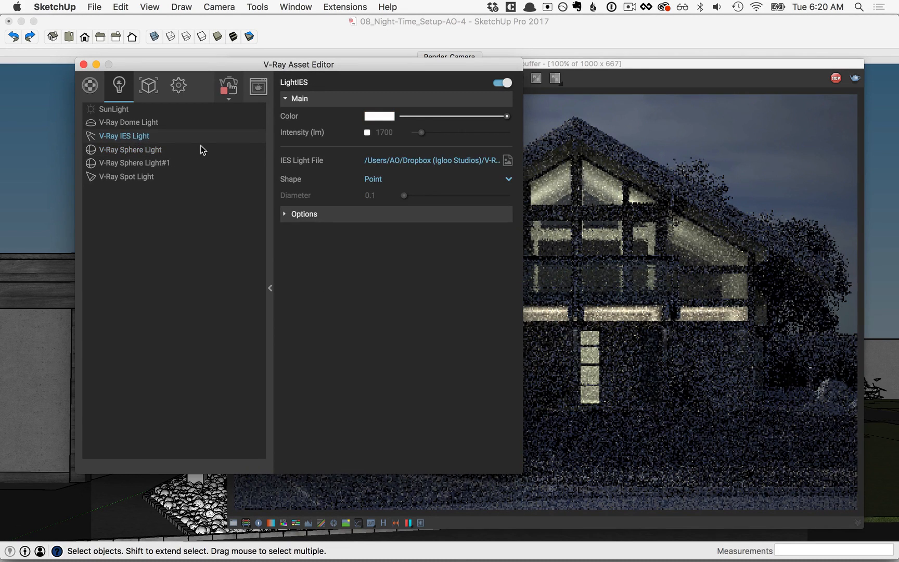
left_click(367, 133)
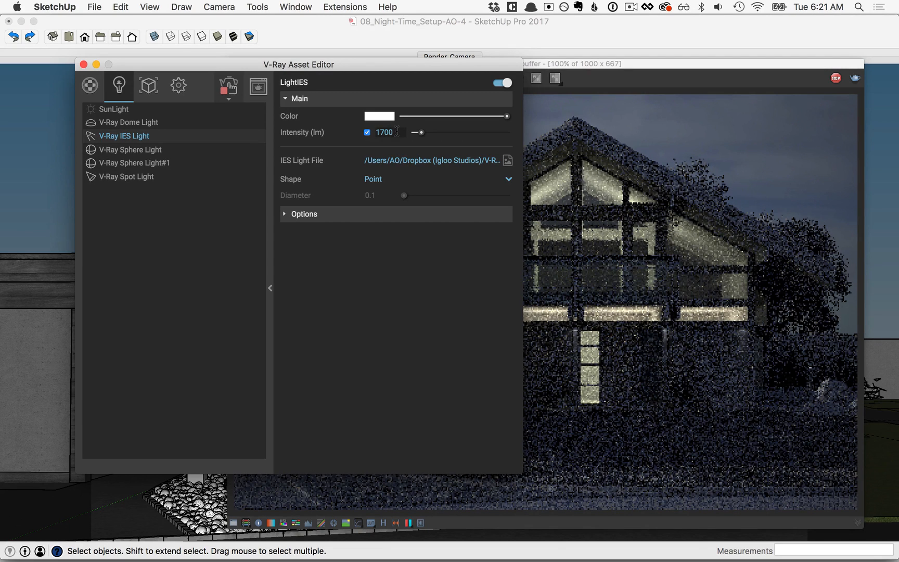
left_click_drag(397, 132, 369, 130)
type("12000")
key("Return")
left_click(383, 115)
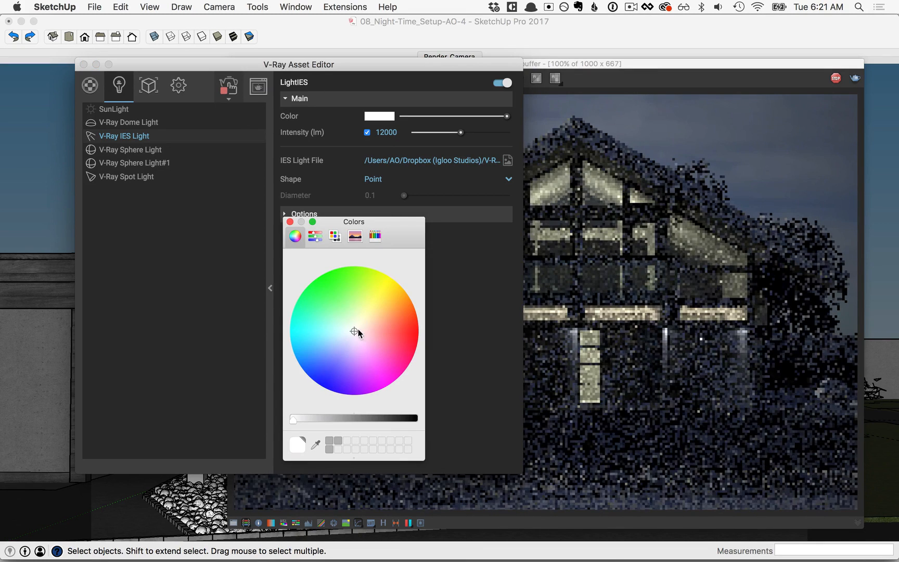
left_click_drag(358, 329, 366, 319)
left_click(289, 222)
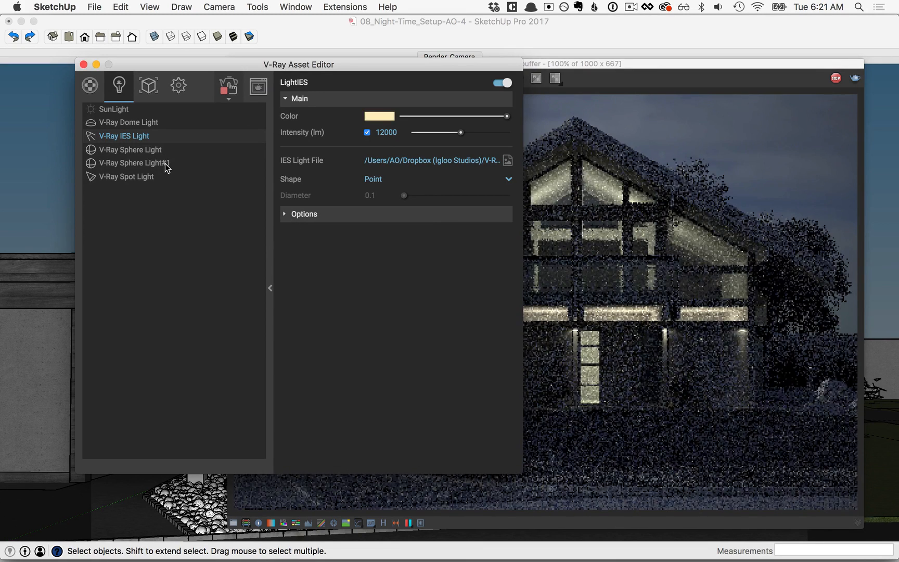
- Give V-Ray Sphere Light#1 a warm yellow color and set its intensity to 300
left_click(166, 164)
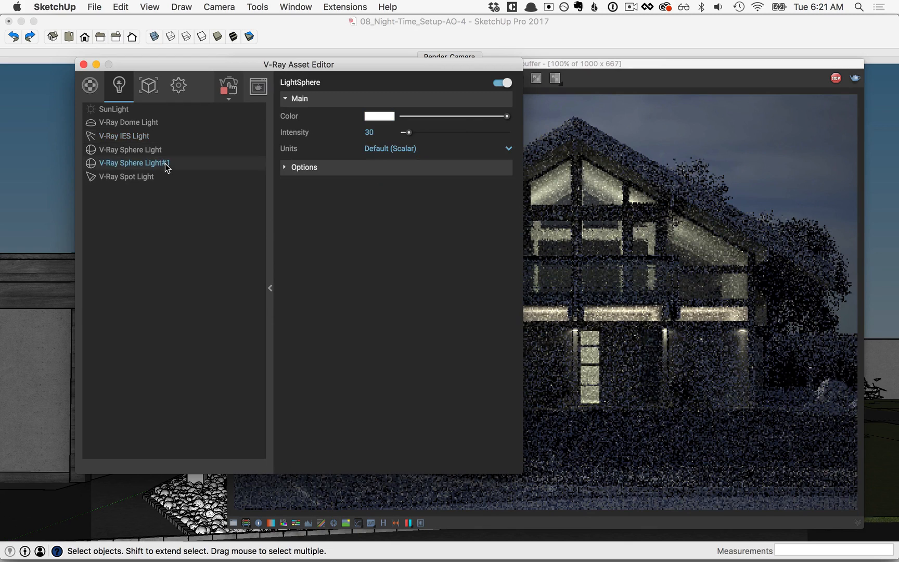
left_click(378, 116)
left_click_drag(352, 332, 370, 315)
left_click(290, 222)
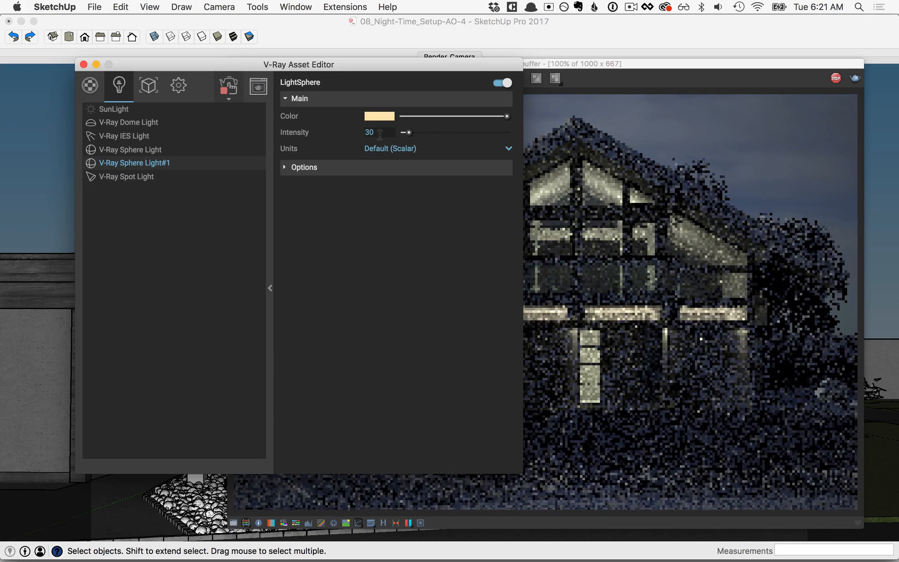
left_click(359, 132)
type("300")
key("Return")
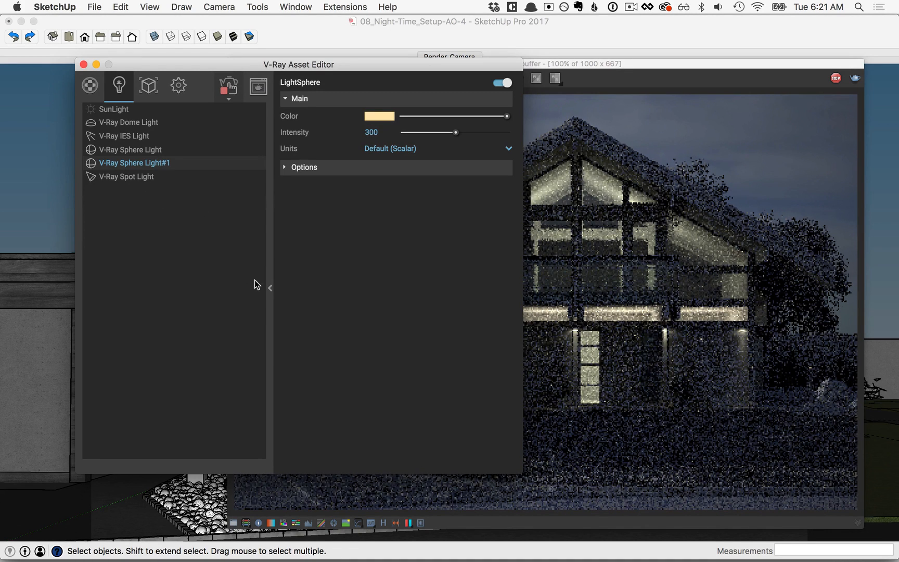
- Collapse the light settings and move the V-Ray Asset Editor clear of the render to examine the whole house
left_click(271, 288)
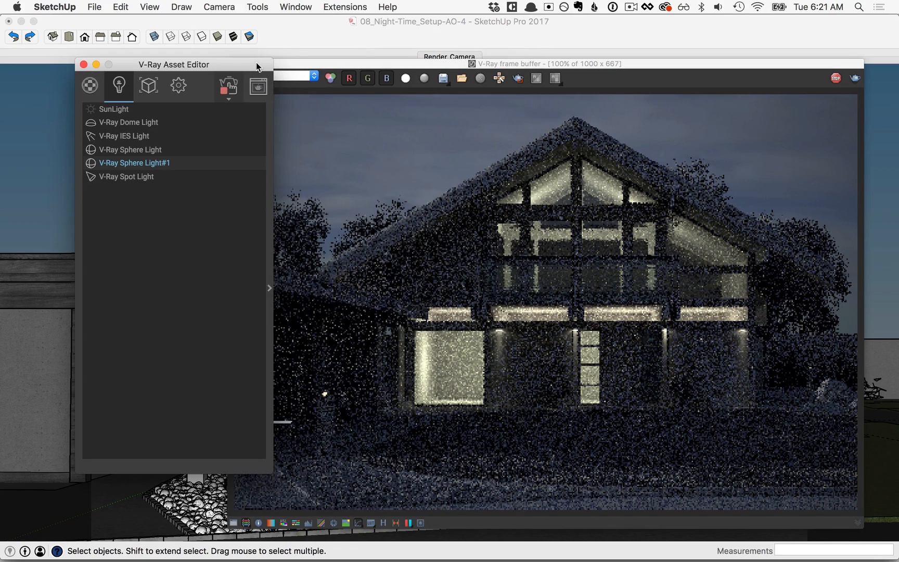
left_click_drag(255, 66, 196, 108)
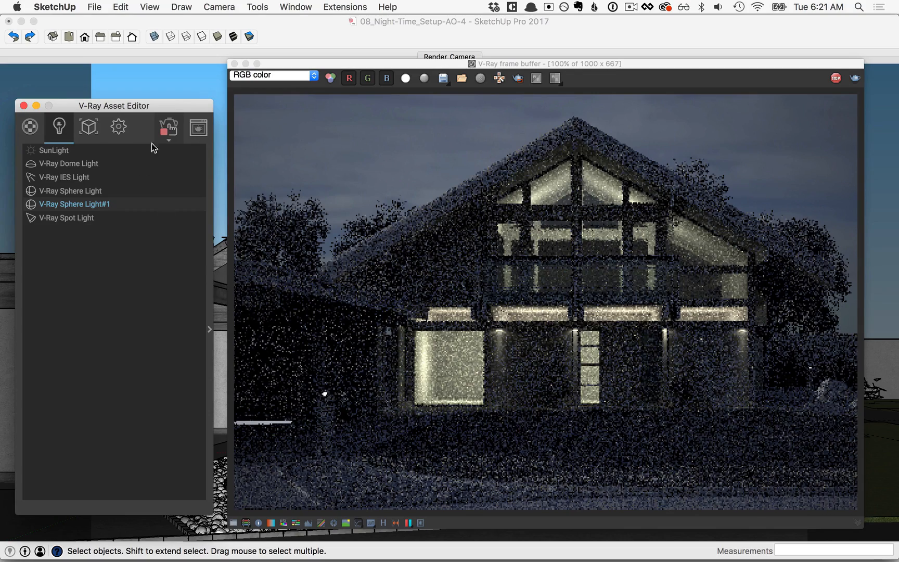
- Give V-Ray Spot Light a warm pale-yellow color in its light settings
left_click_drag(172, 110, 263, 73)
left_click(191, 180)
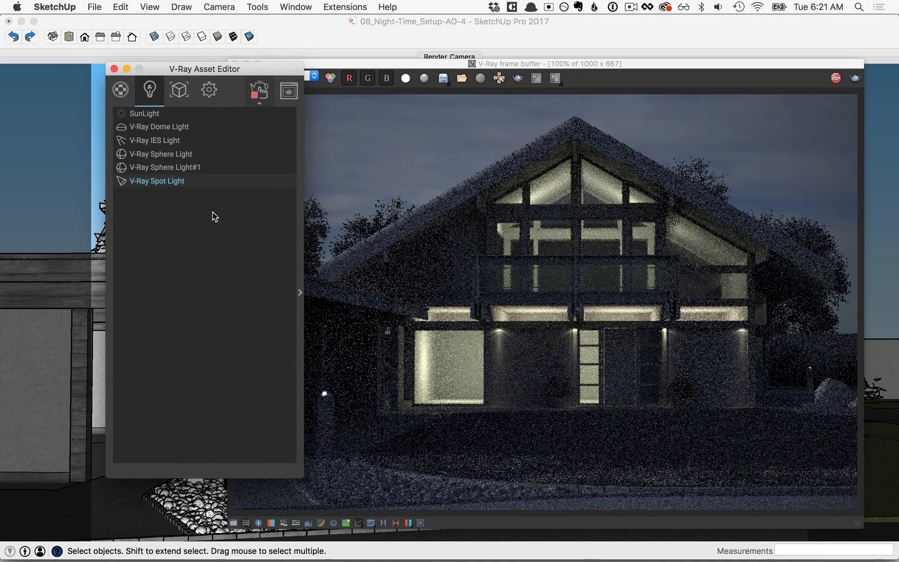
left_click(300, 293)
left_click(409, 121)
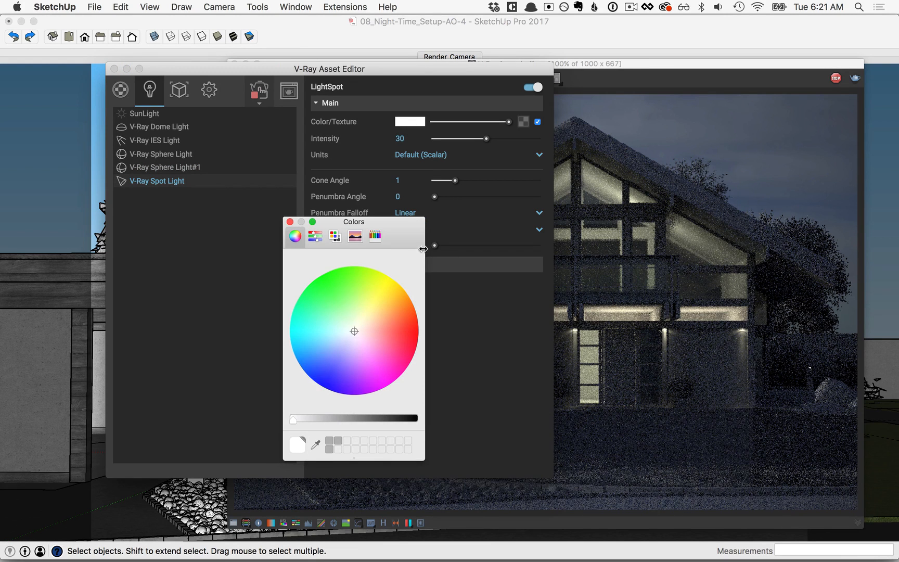
left_click(364, 319)
left_click(290, 222)
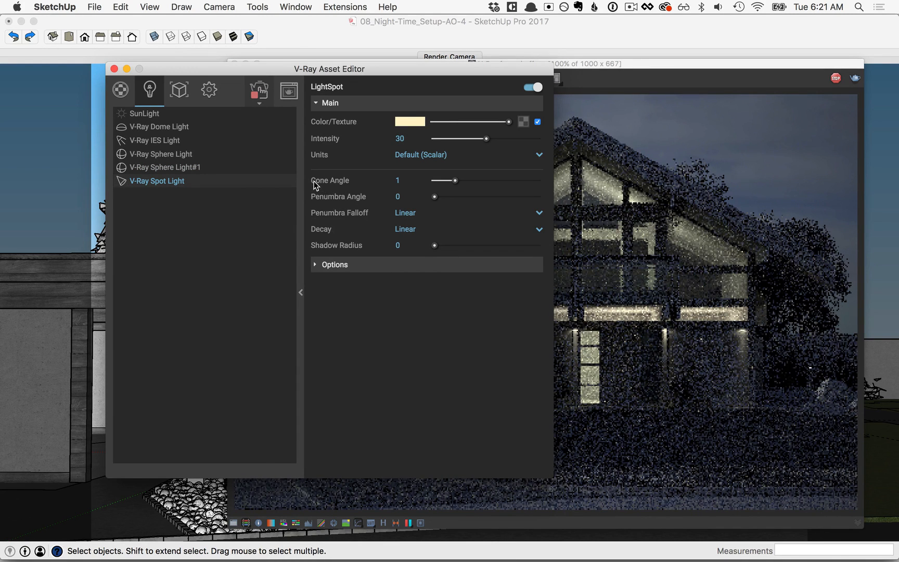
- Set the V-Ray Spot Light's cone angle to 0.5 and penumbra angle to 1, and clear the editor away from the render
left_click(396, 180)
type("0")
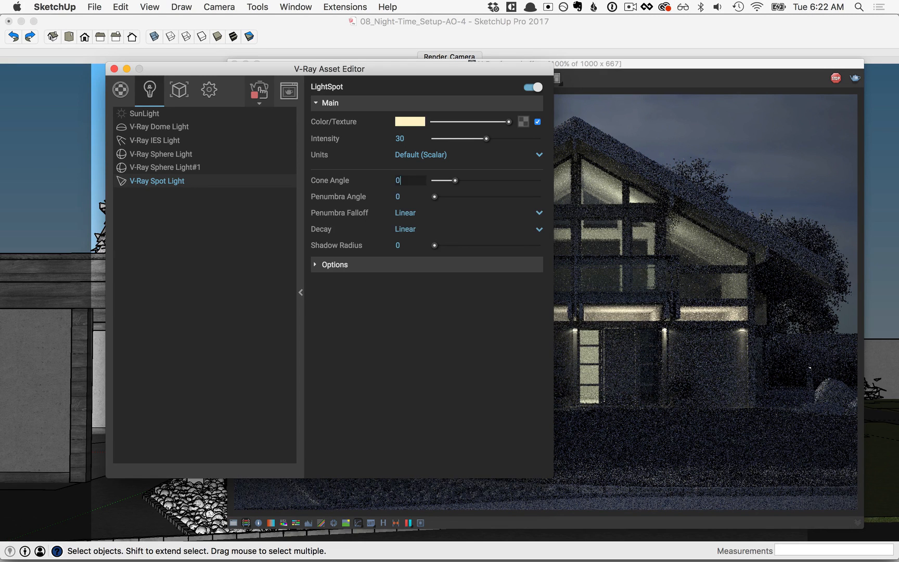
type(".5")
key("Return")
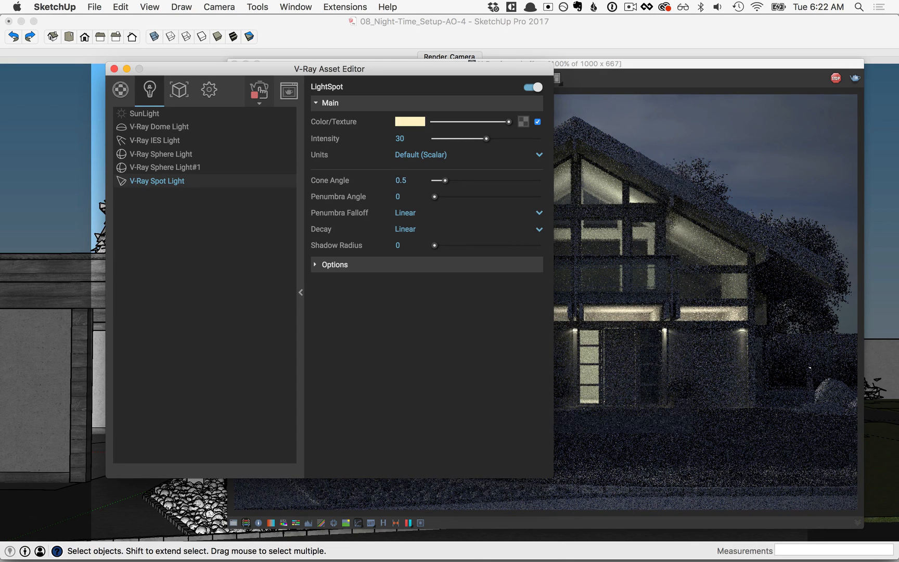
left_click(399, 196)
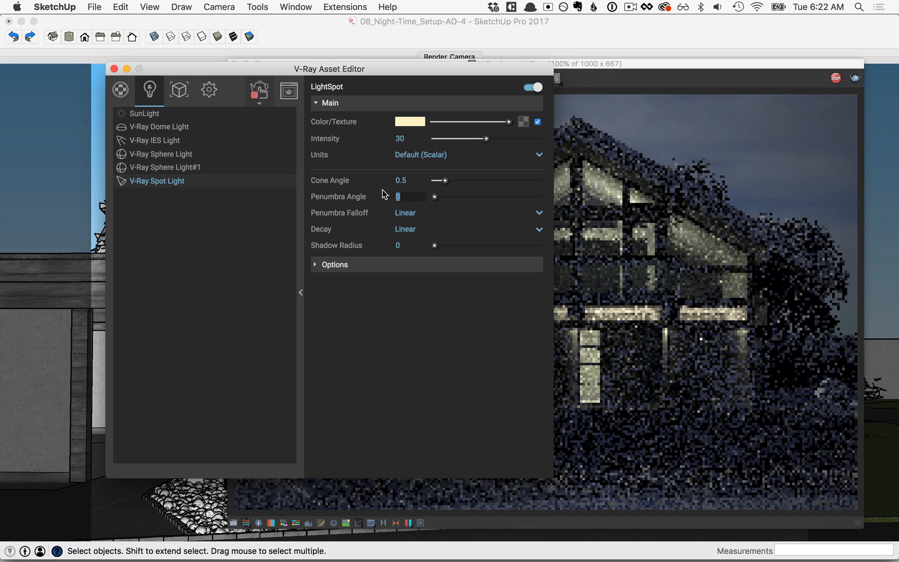
type("1")
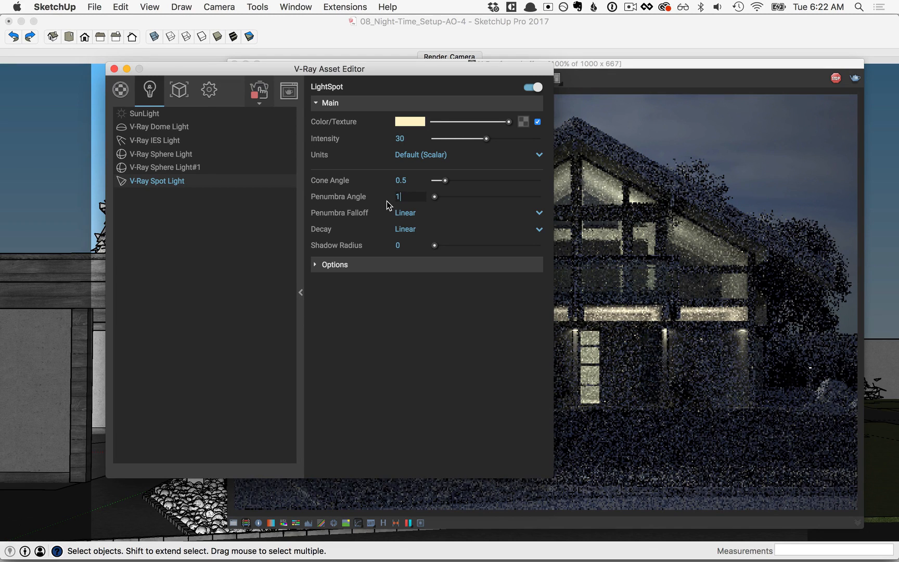
left_click(298, 220)
left_click_drag(280, 70, 193, 83)
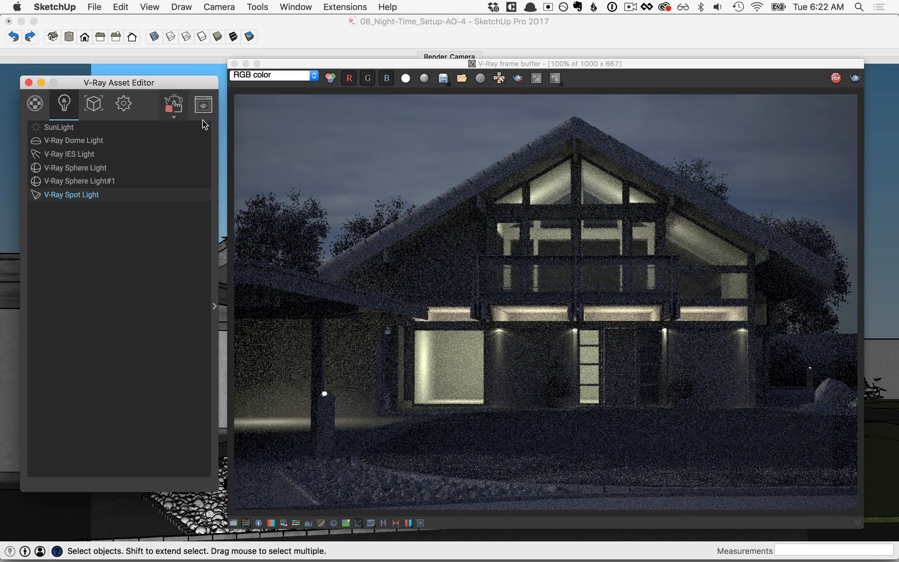
- Turn off Material Override so the scene renders with its real materials, and stop the interactive render once it has refined
left_click(124, 105)
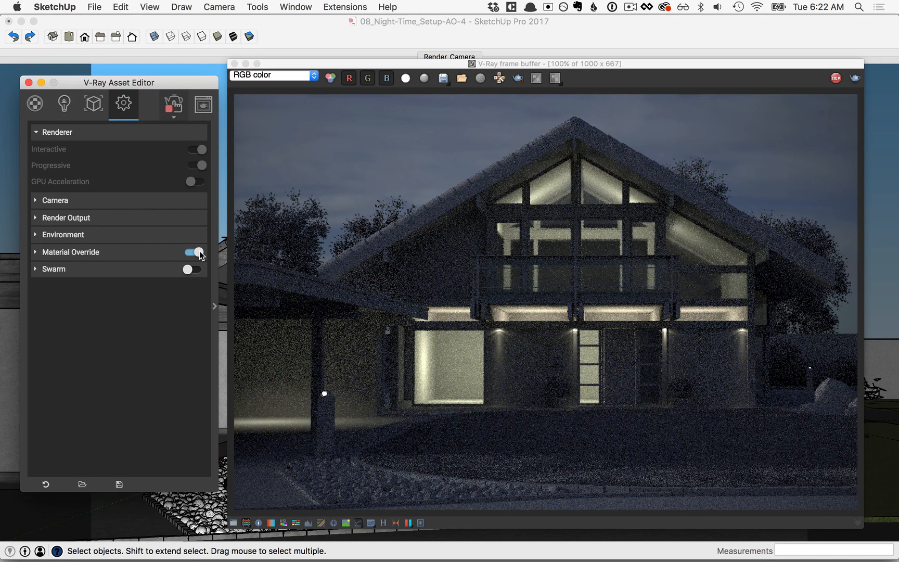
left_click(196, 252)
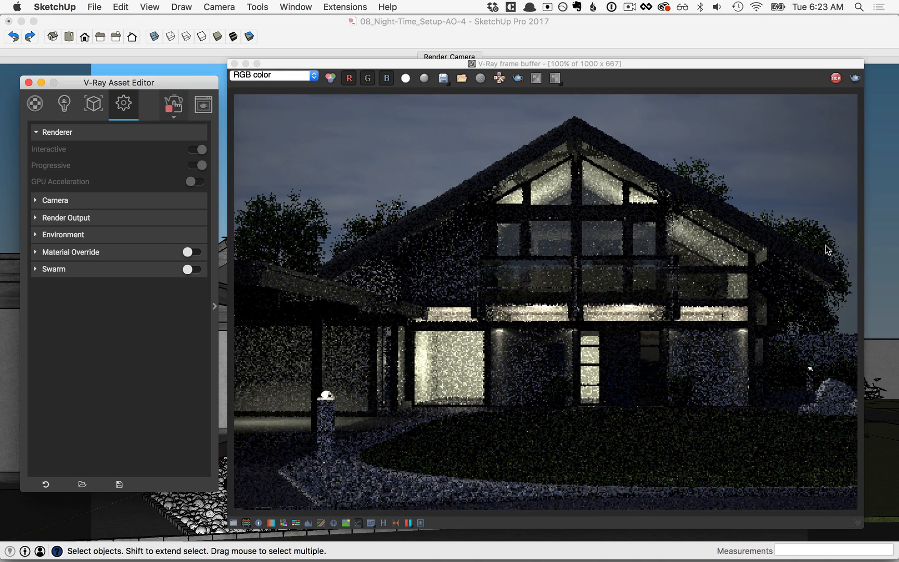
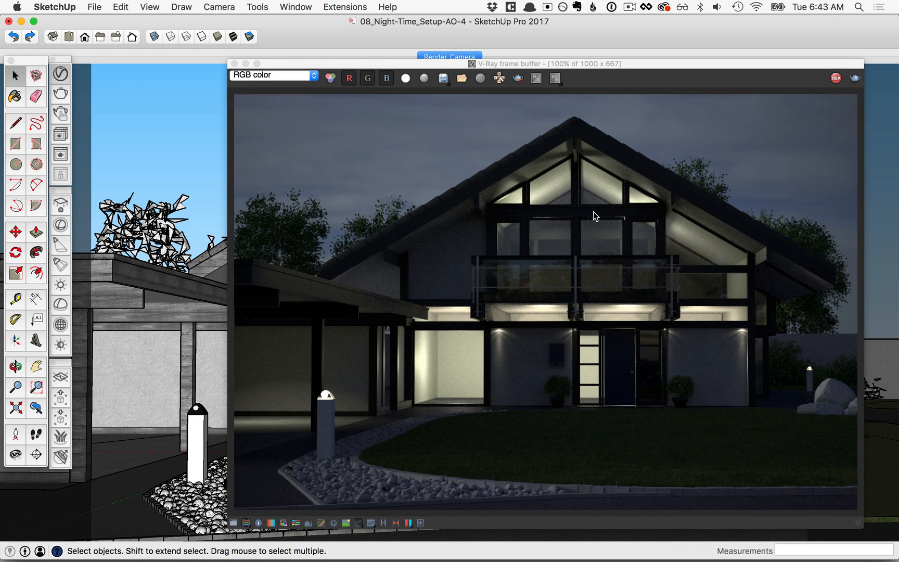
left_click(836, 78)
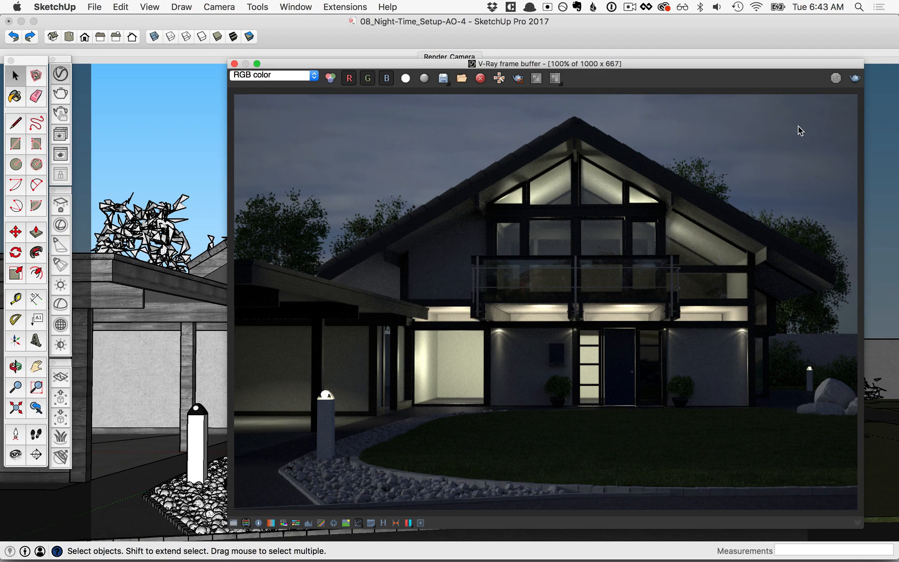
- Open the frame buffer's lens effects settings and enable the Bloom Effect in Image only mode
left_click(420, 522)
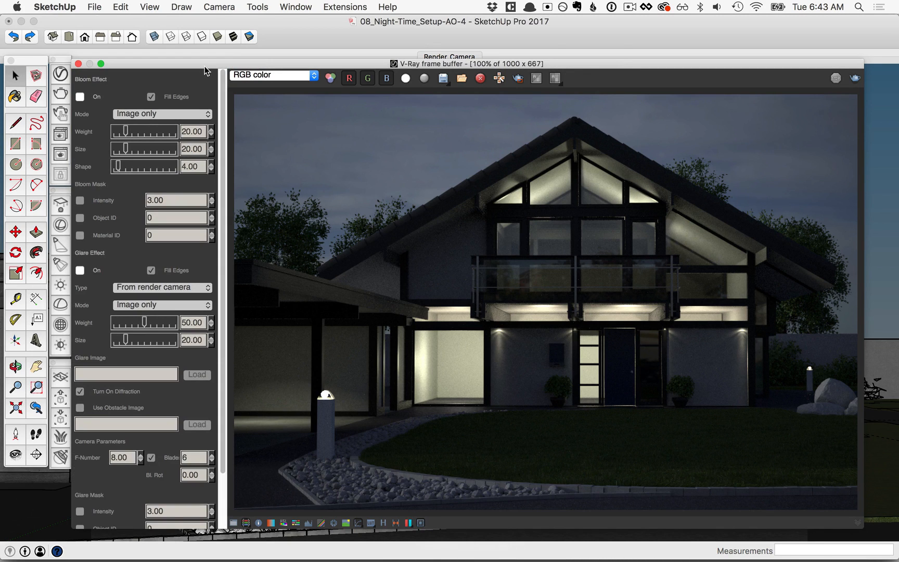
left_click_drag(206, 64, 220, 49)
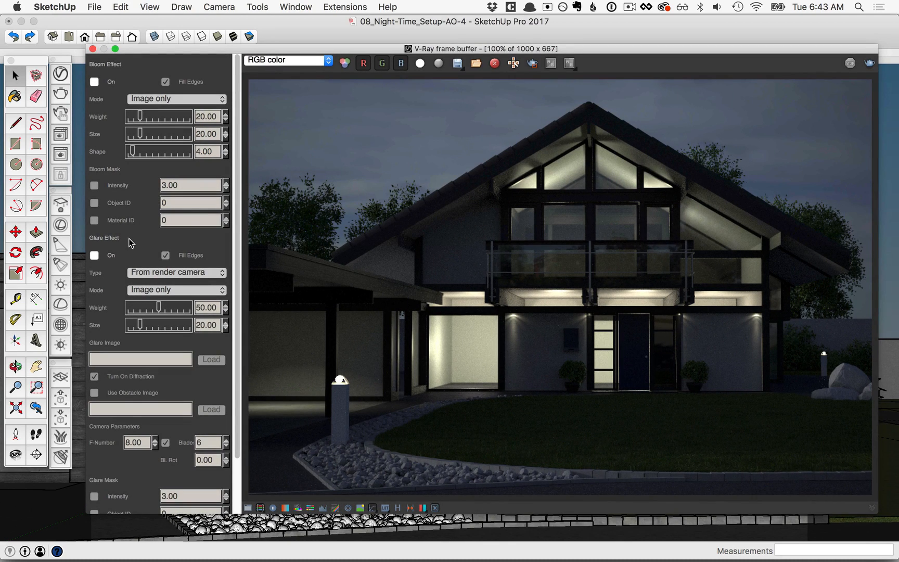
left_click(95, 82)
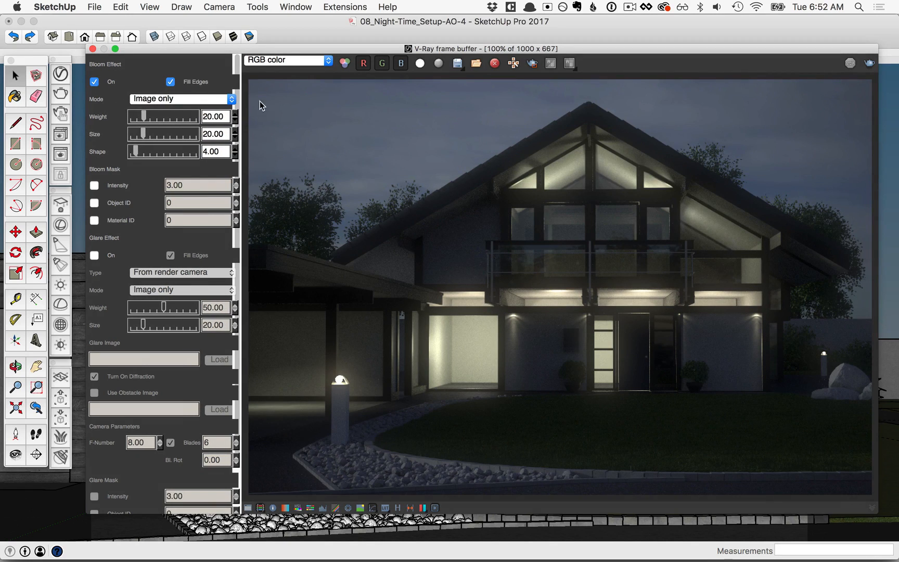
left_click(172, 99)
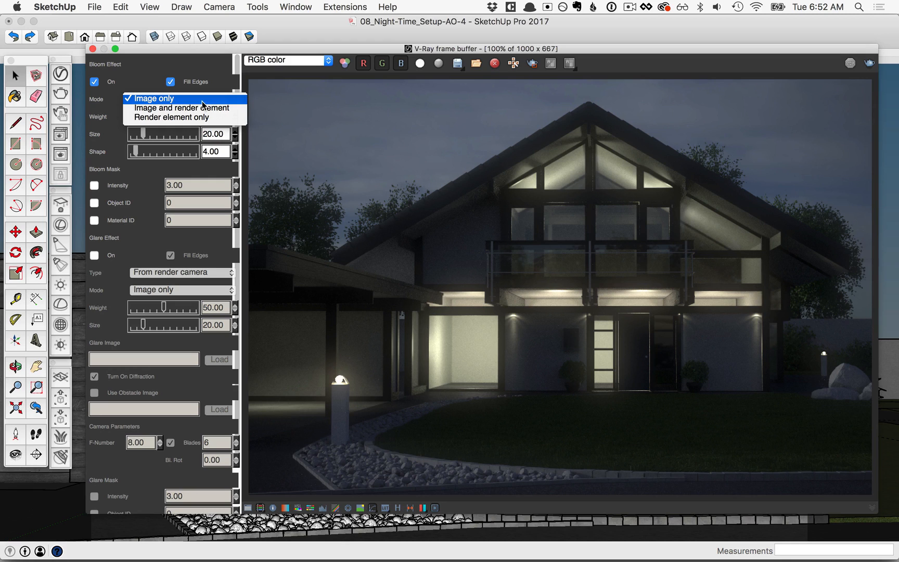
left_click(158, 100)
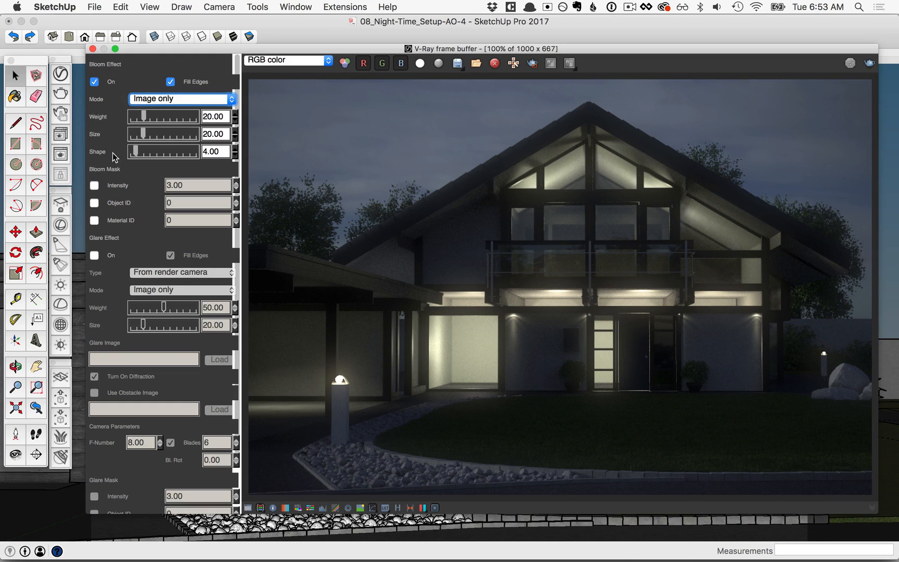
left_click(128, 160)
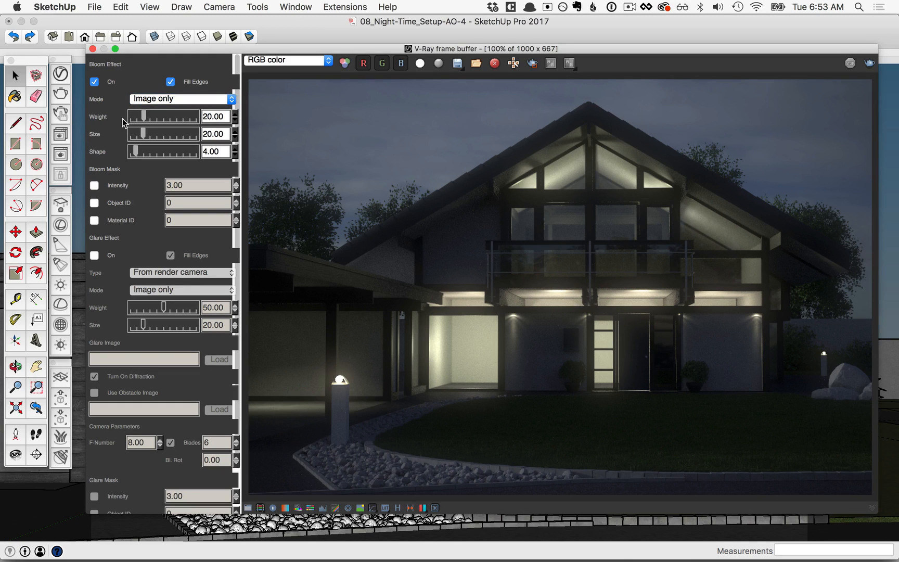
- Adjust the bloom to a weight of 35.85, a size of 10.34 and a shape of 16.82
left_click_drag(144, 115, 159, 115)
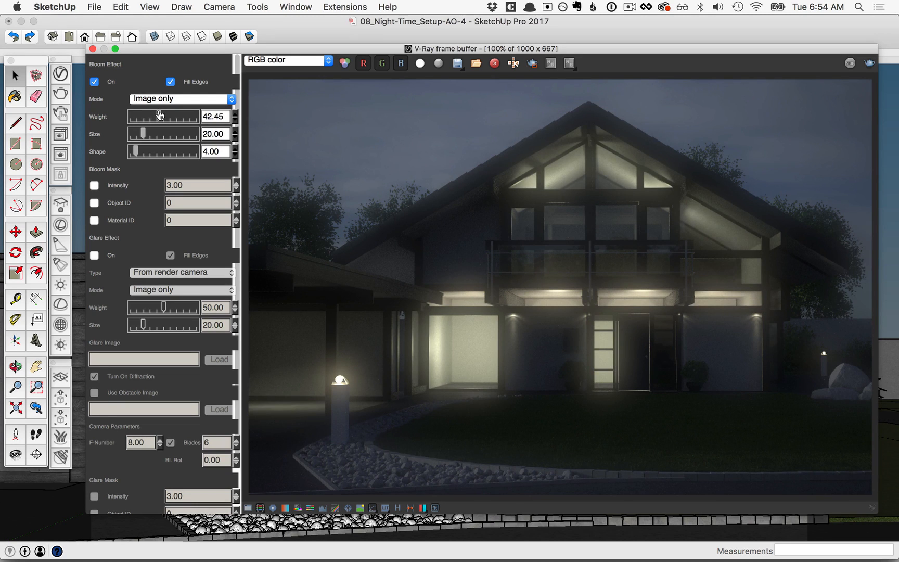
left_click_drag(159, 114, 138, 136)
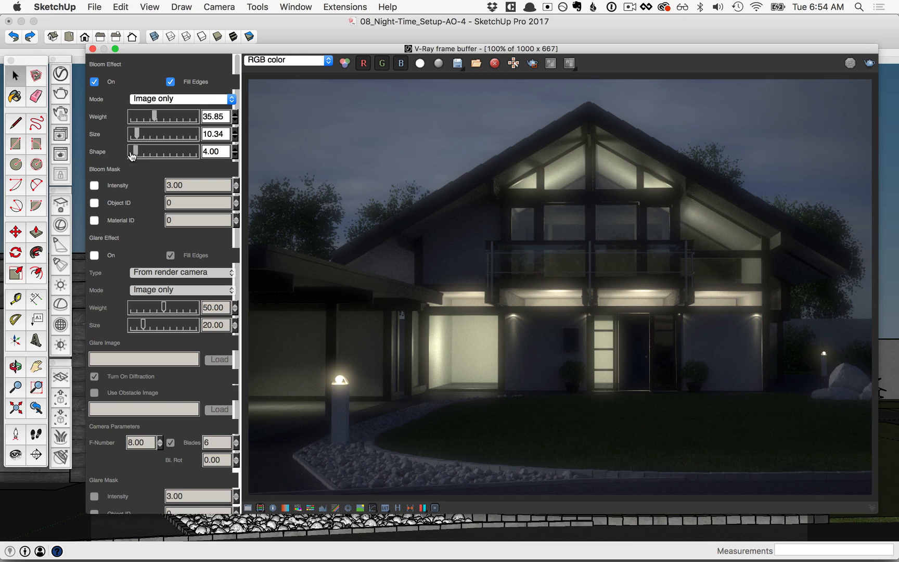
left_click_drag(136, 151, 169, 154)
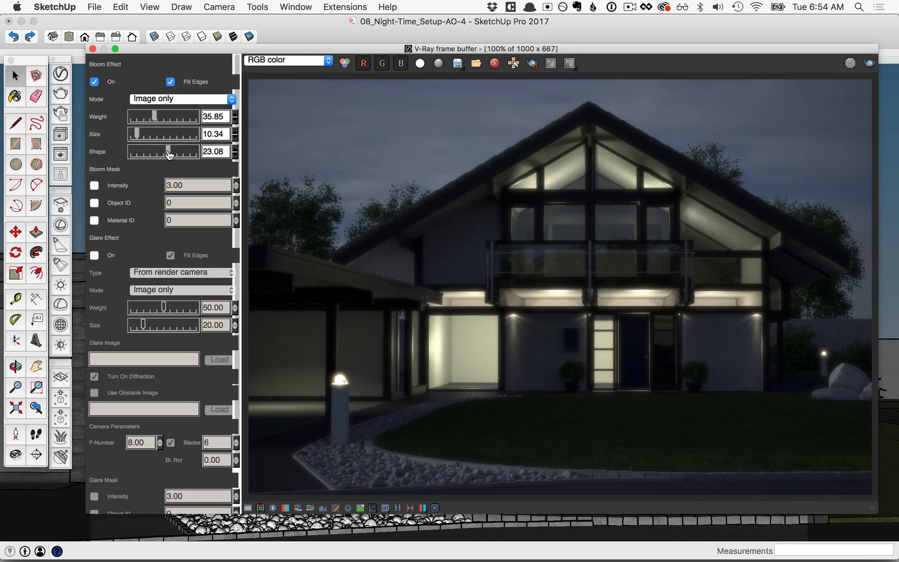
left_click_drag(169, 154, 158, 157)
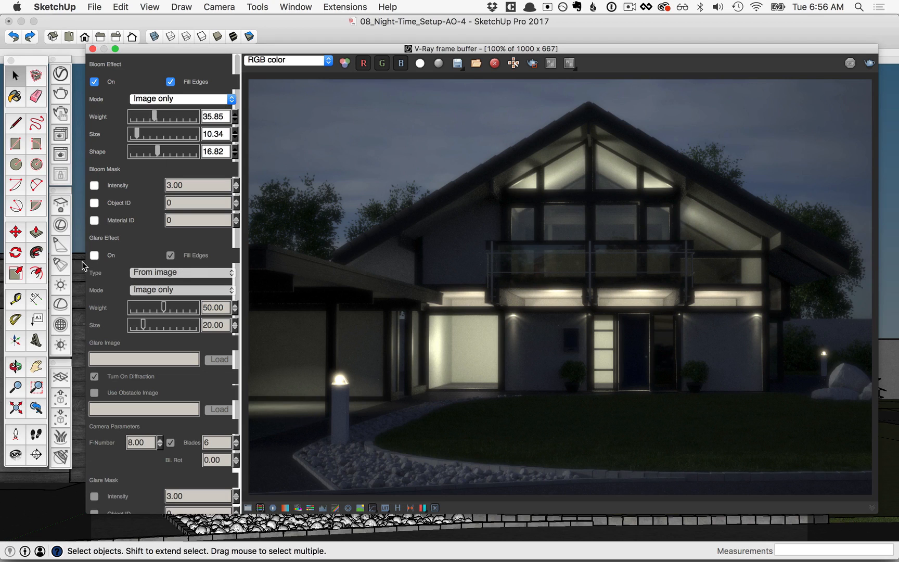
- Enable the Glare Effect and set its type to From render camera
left_click(94, 256)
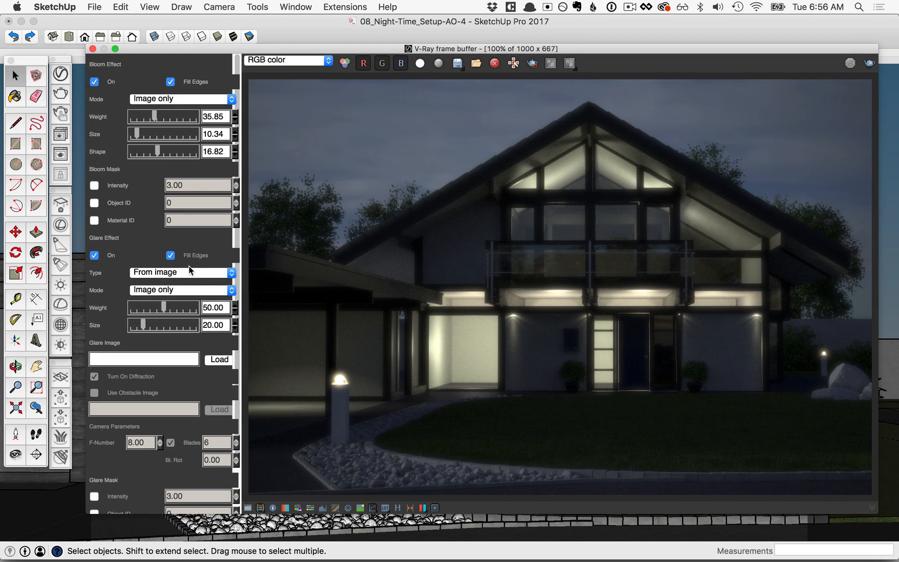
left_click(178, 273)
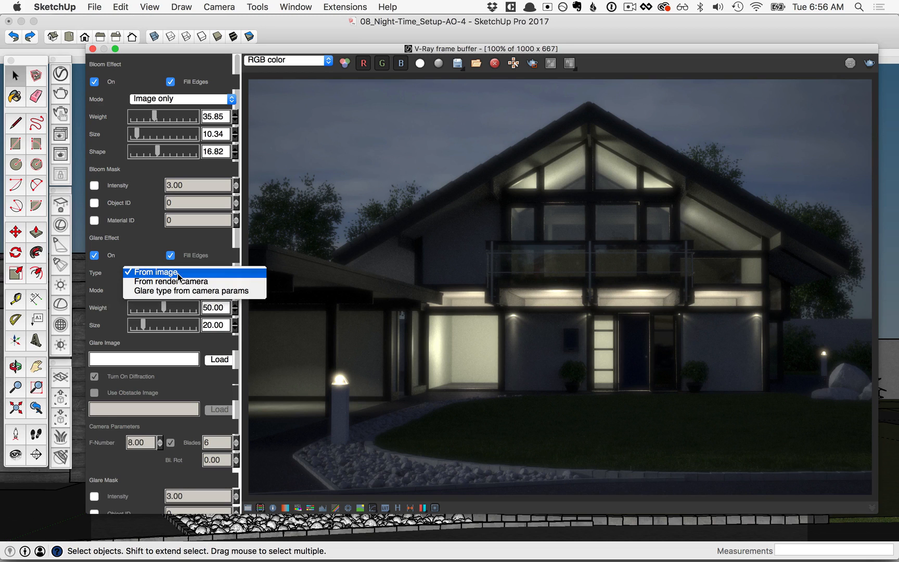
left_click(178, 274)
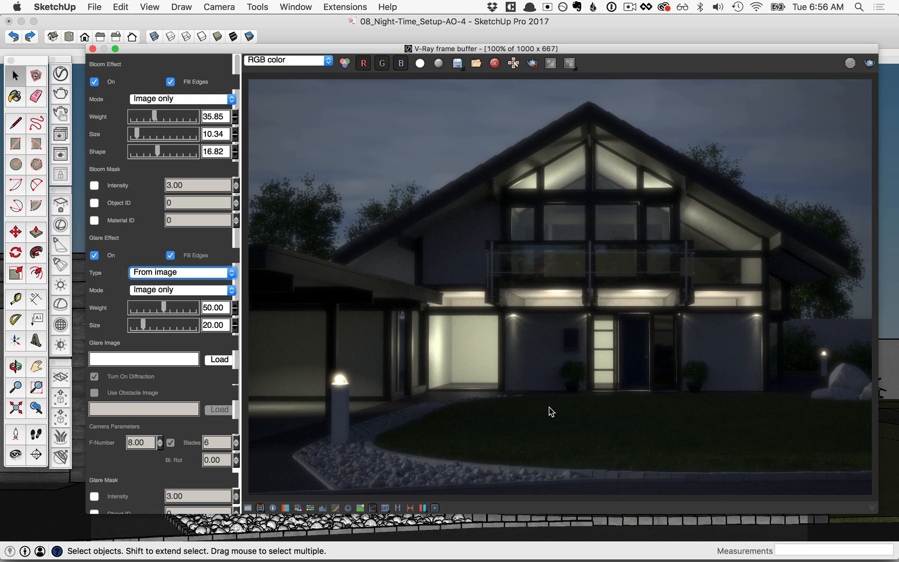
left_click(162, 274)
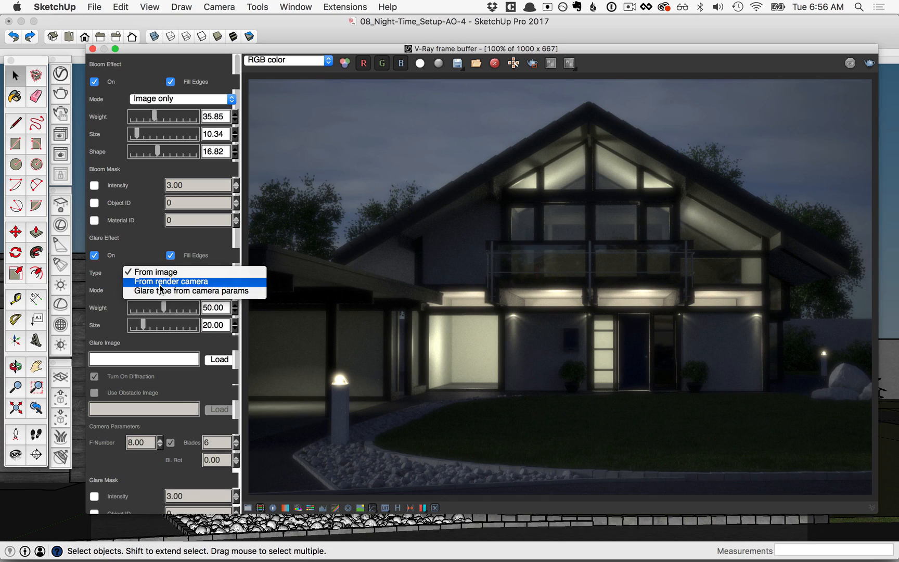
left_click(160, 282)
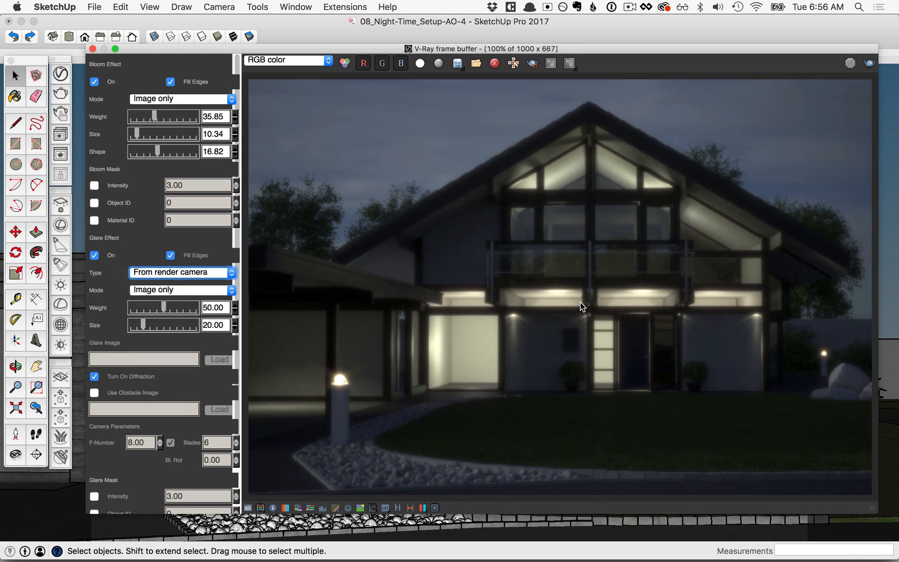
- Change the glare type to Glare type from camera params, keeping the Image only mode
left_click(180, 276)
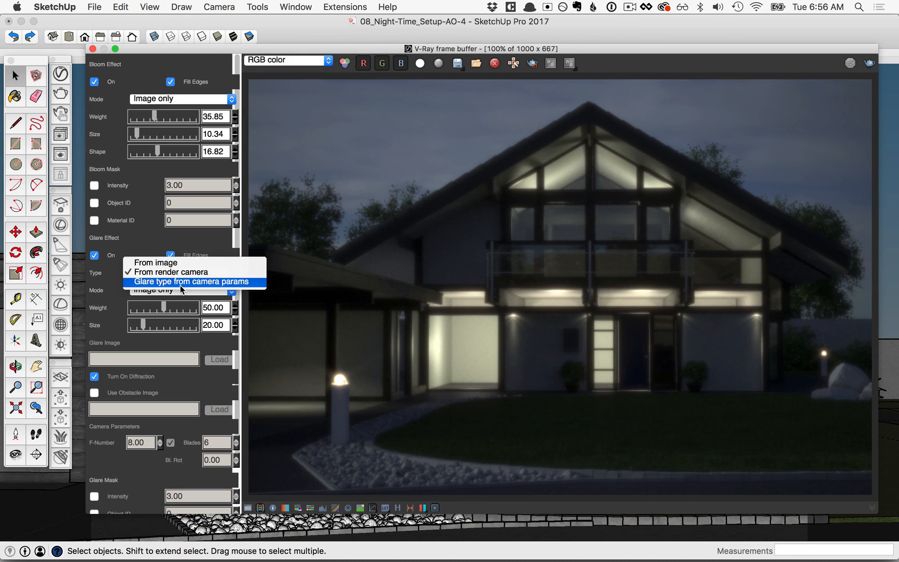
left_click(180, 282)
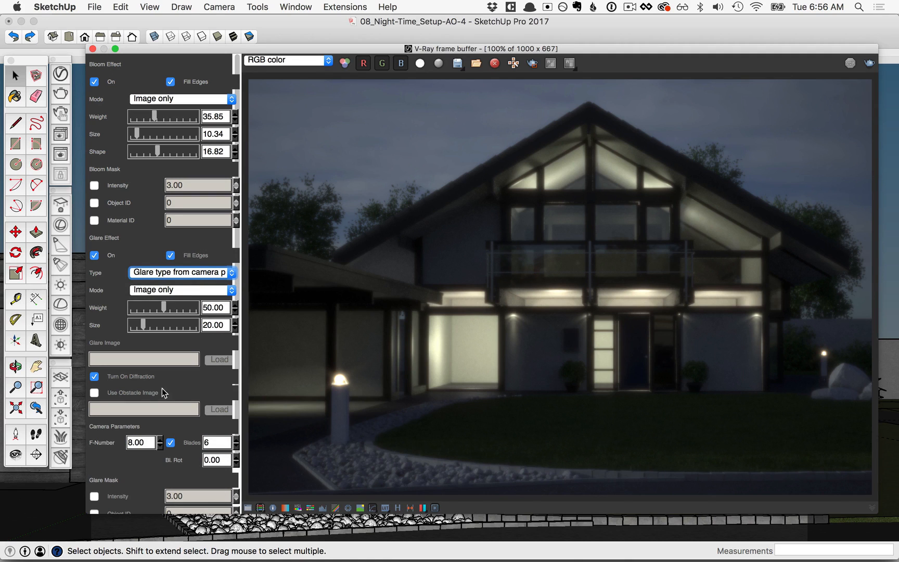
left_click(135, 445)
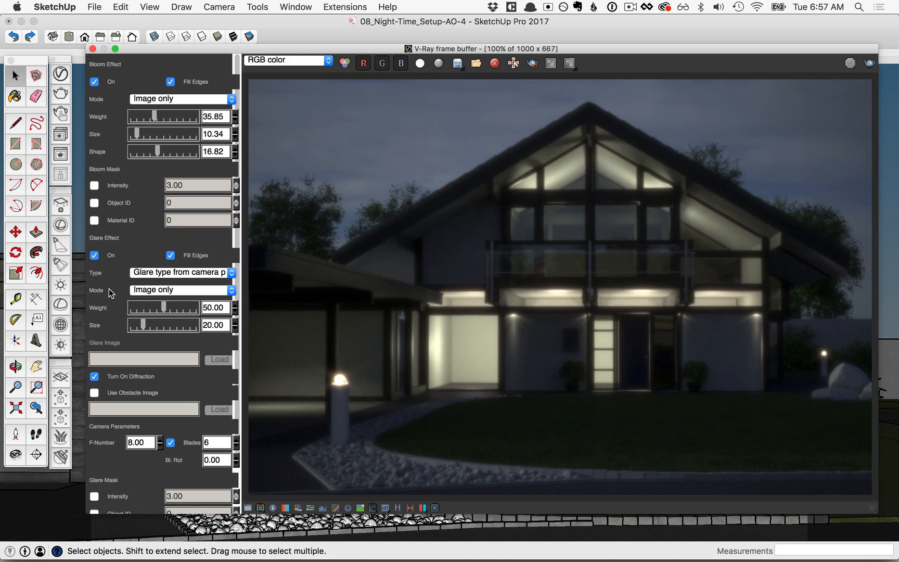
left_click(148, 290)
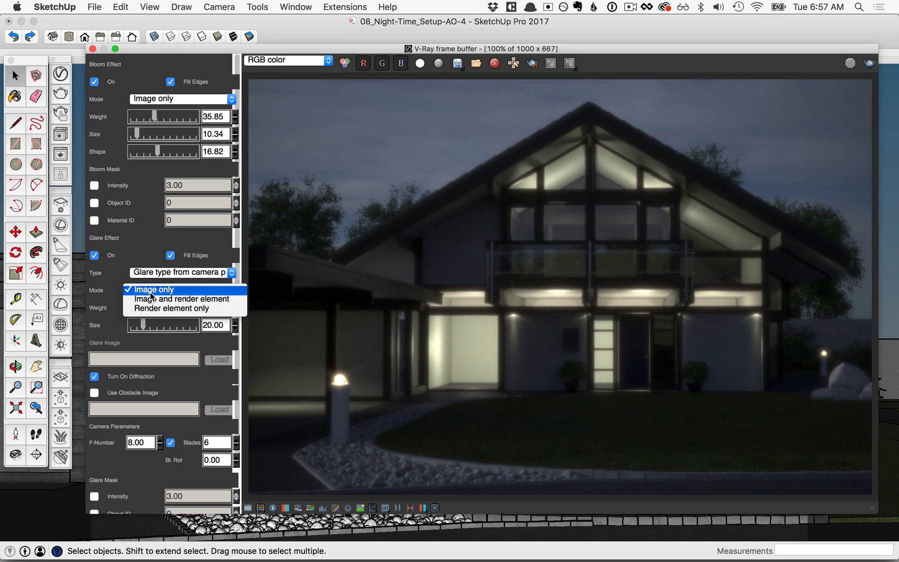
left_click(150, 292)
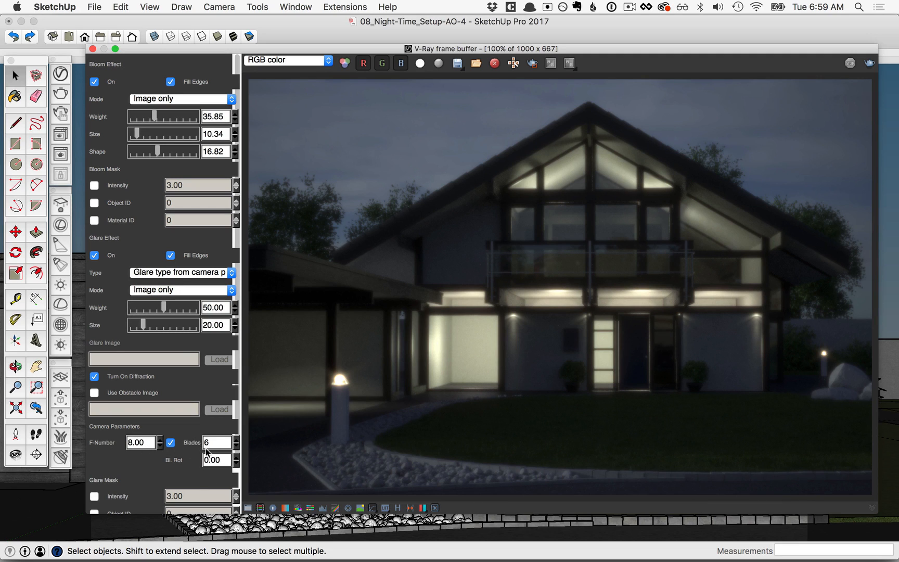
- Try an F-Number of 20 in the glare's camera parameters
left_click(127, 442)
key("Delete")
type("20")
key("Return")
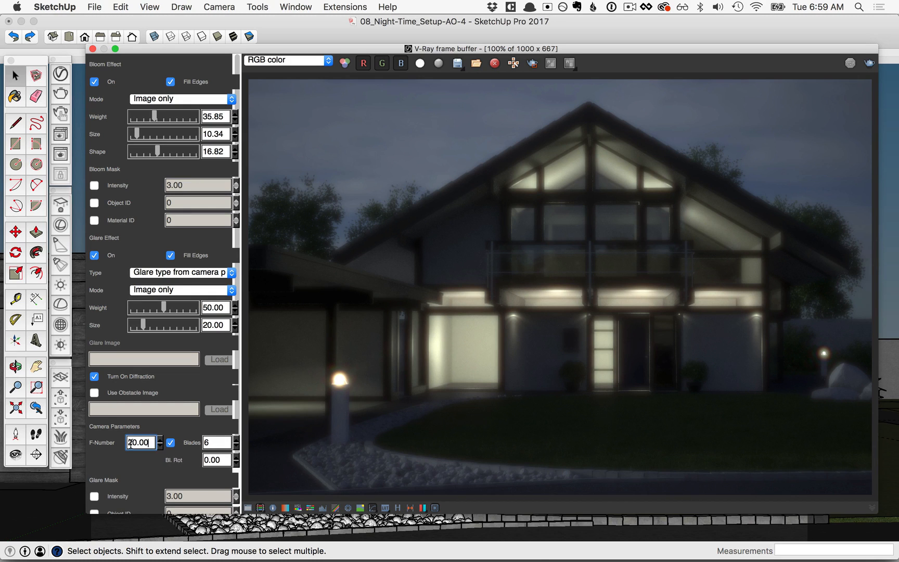
- Set the glare's F-Number to 6
left_click_drag(137, 442, 122, 446)
type("6")
key("Return")
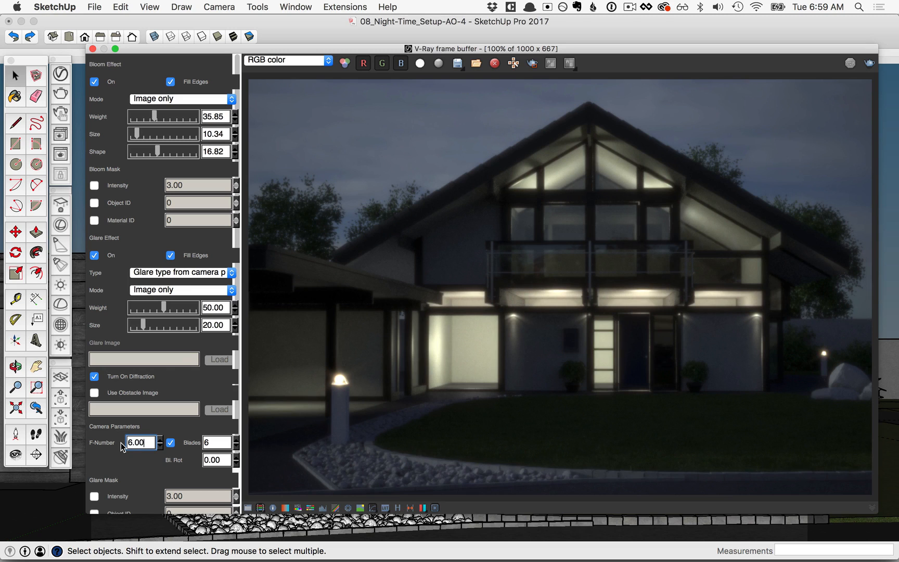
- Set the glare's camera blades to 3 and the blade rotation to 7
left_click(215, 442)
type("3")
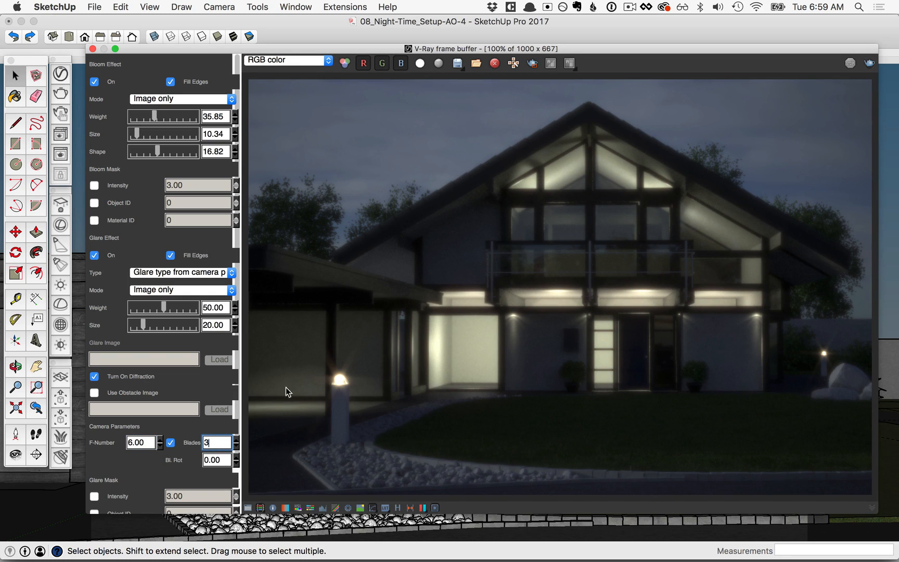
left_click(207, 459)
type("7")
key("Return")
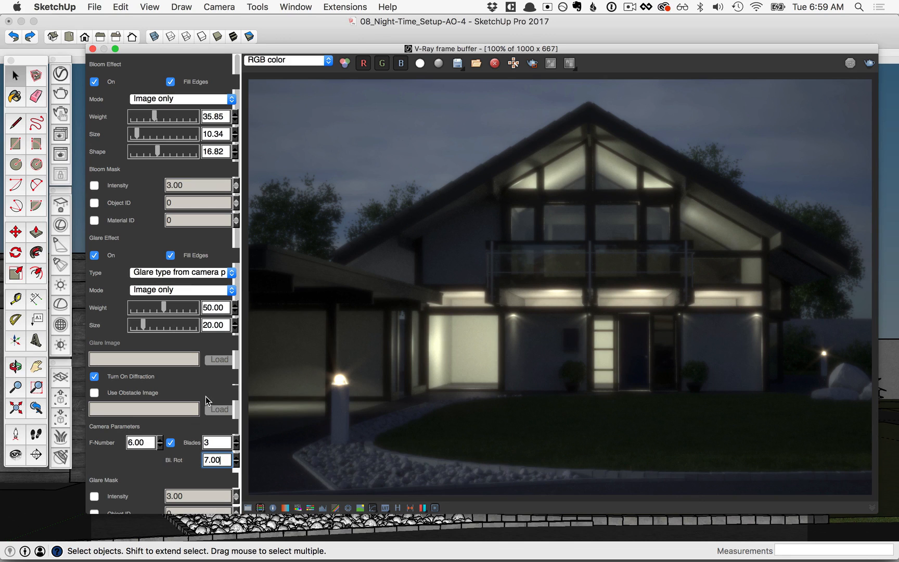